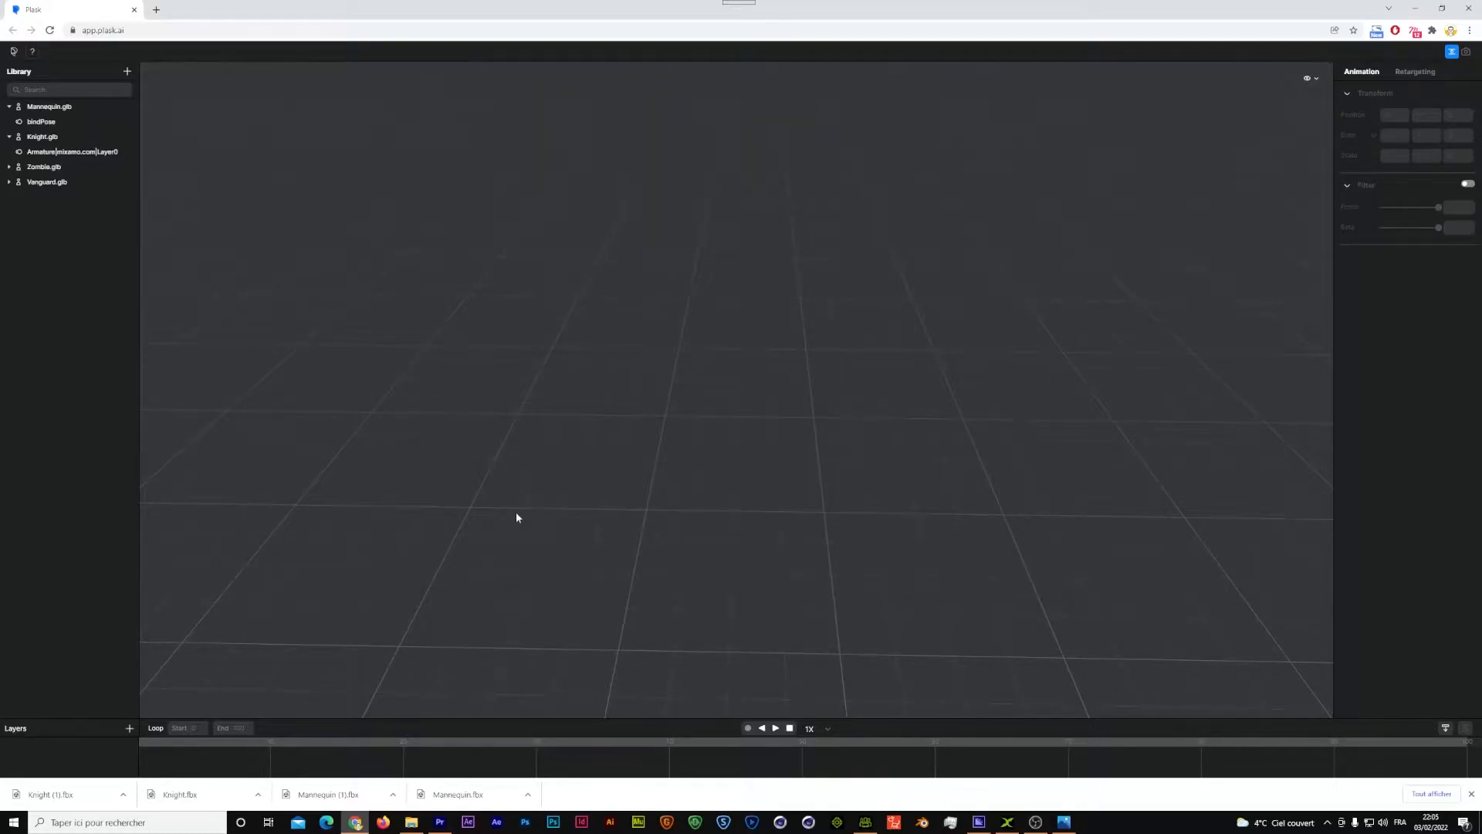
View the jumping-man reference photo, both in the photo viewer and in its Premiere Pro sequence.
left_click(1064, 823)
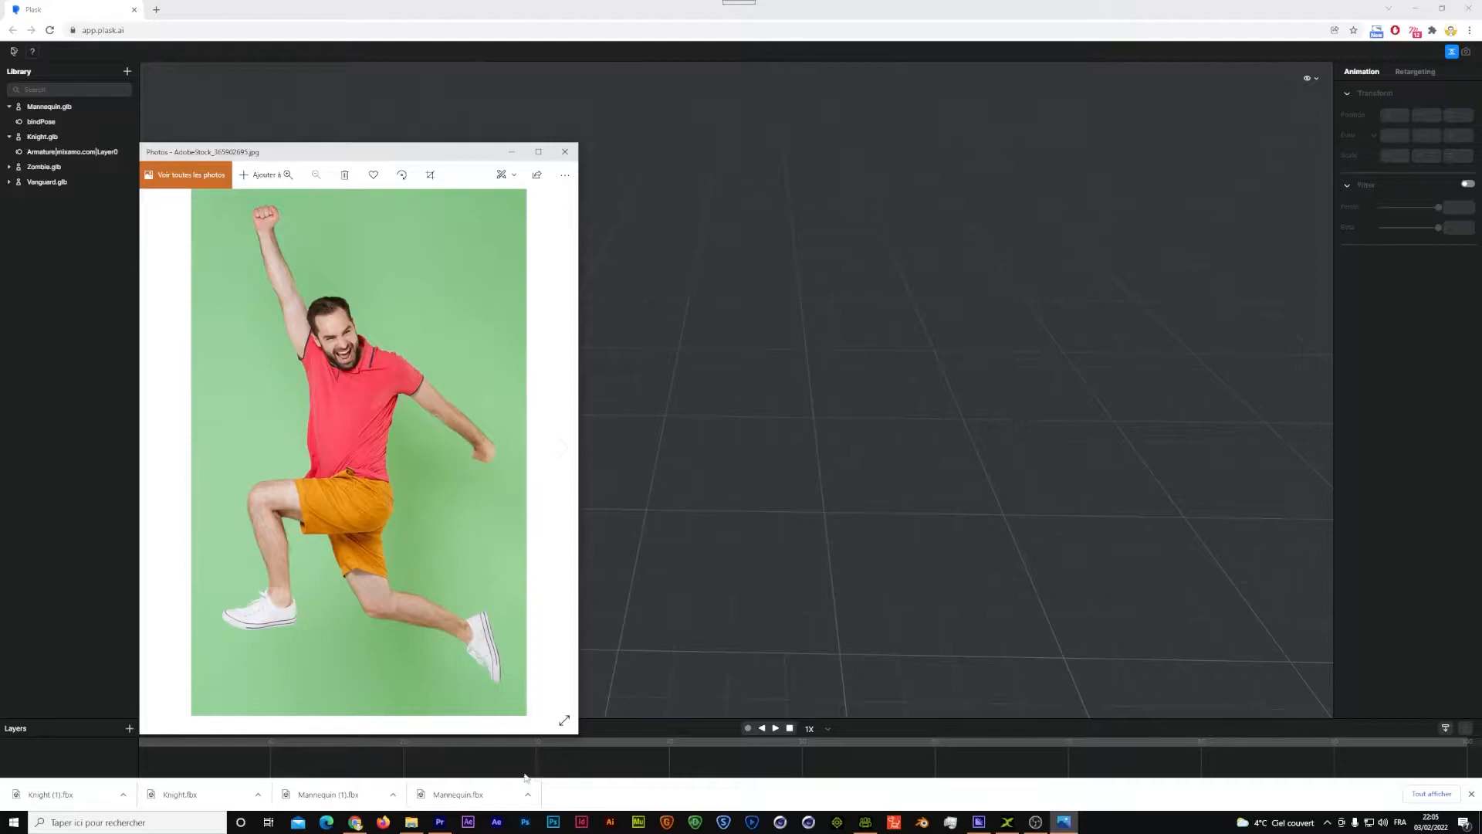
left_click(440, 823)
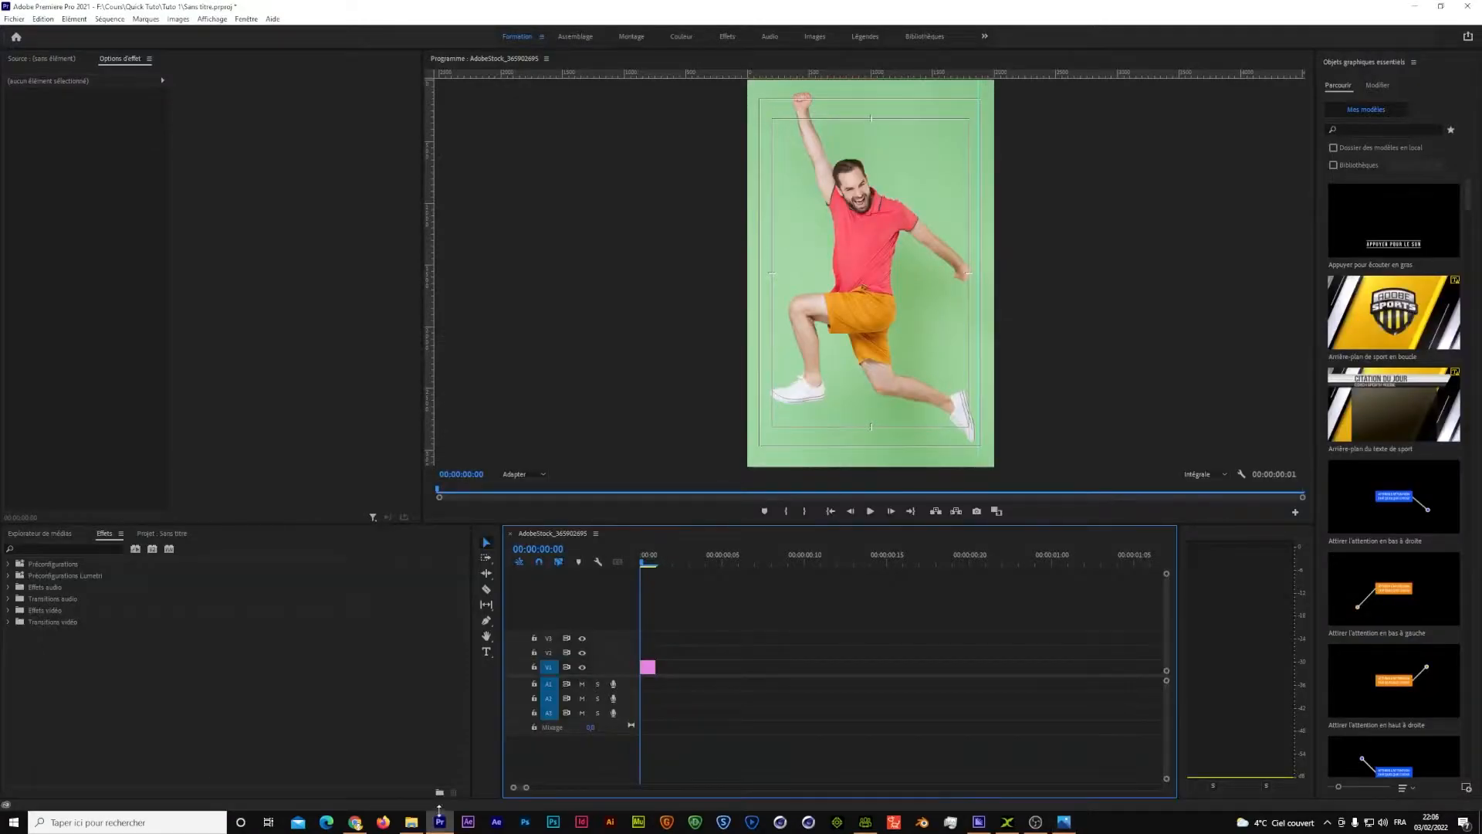
left_click(1064, 823)
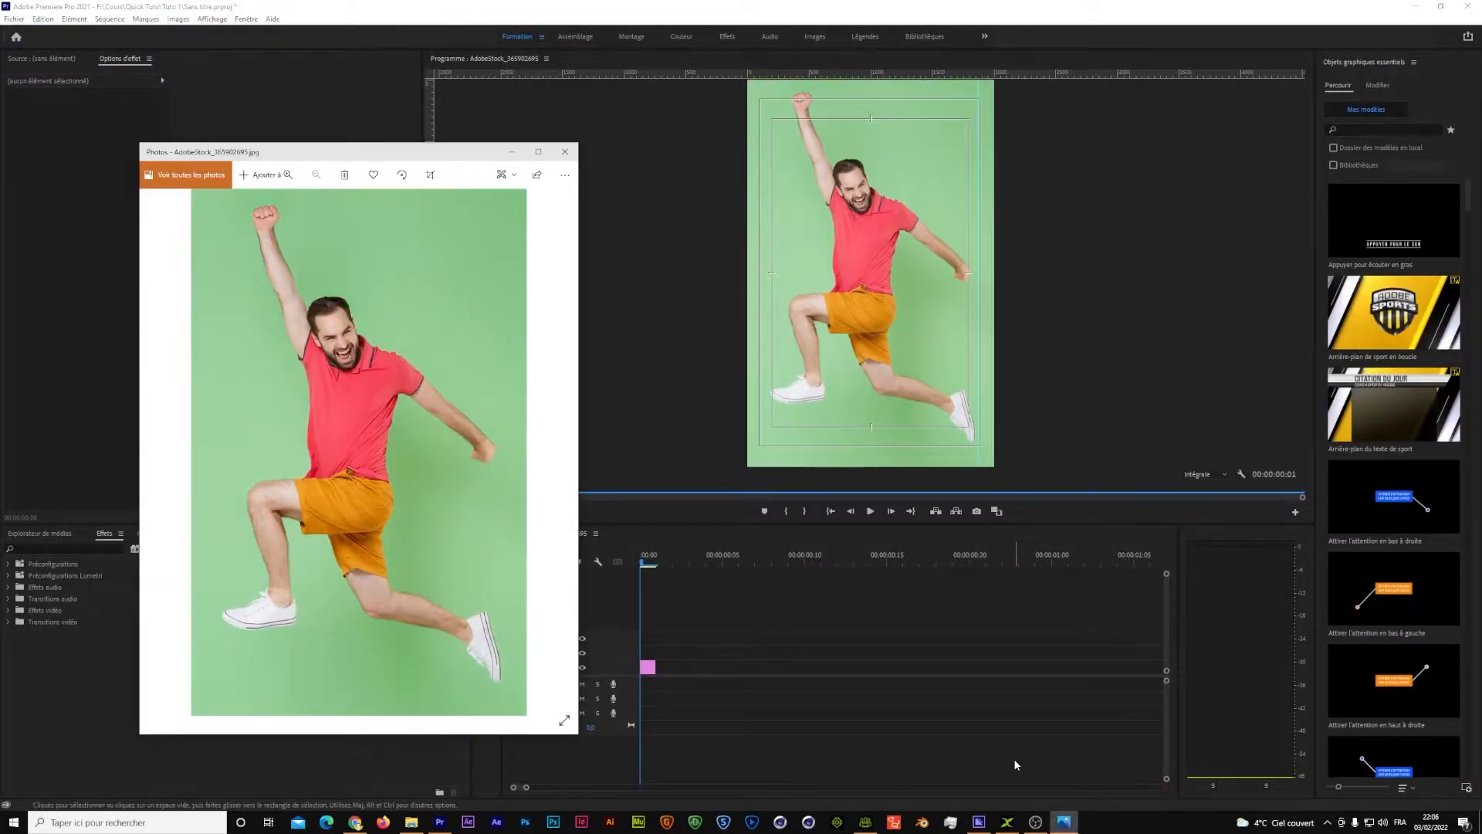
scroll(1004, 759, "down", 1)
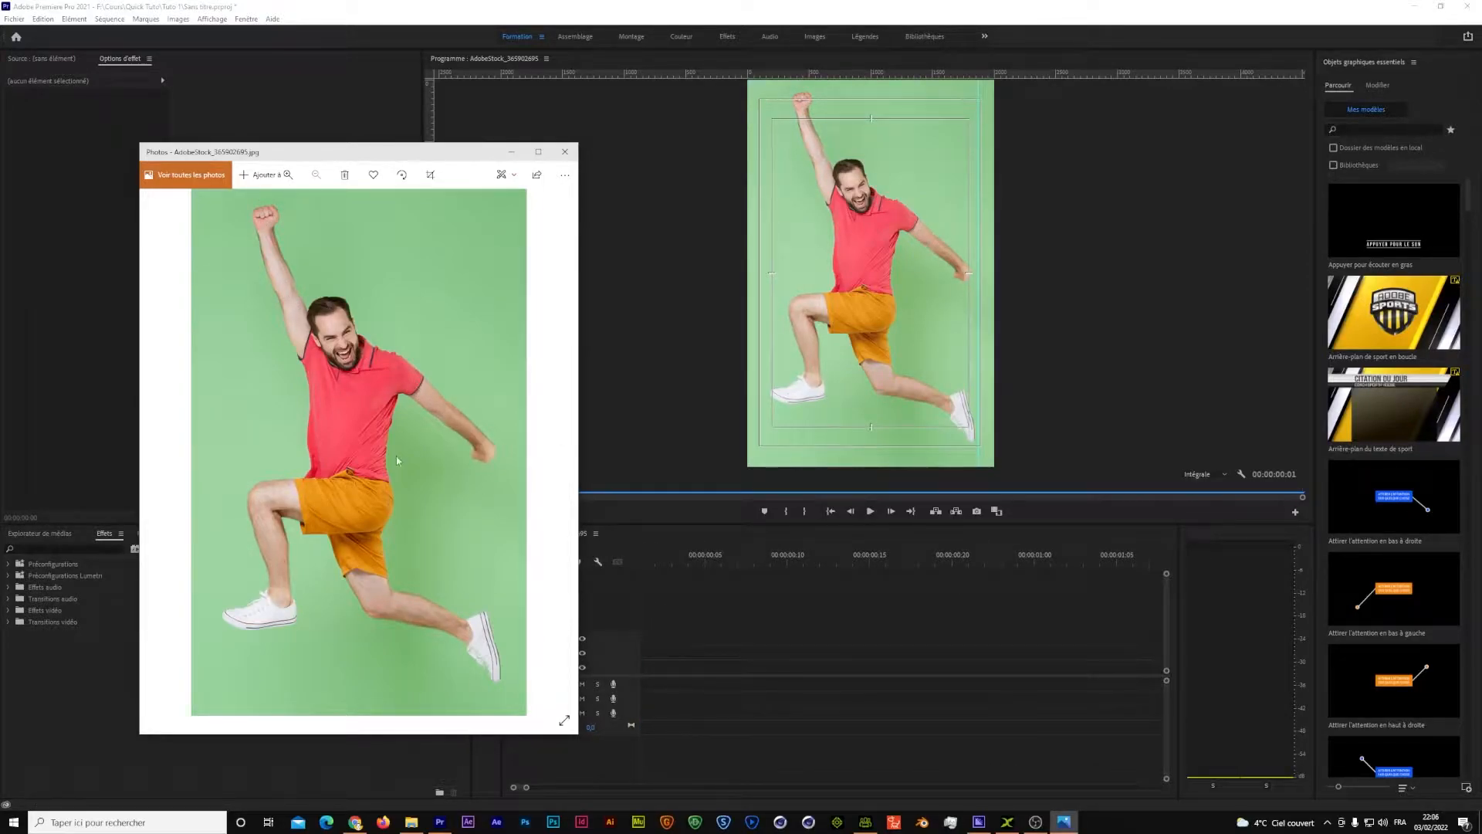
Switch to Character Creator 3, select the CC3_Base_Plus avatar and display the reference photo beside it.
left_click(866, 823)
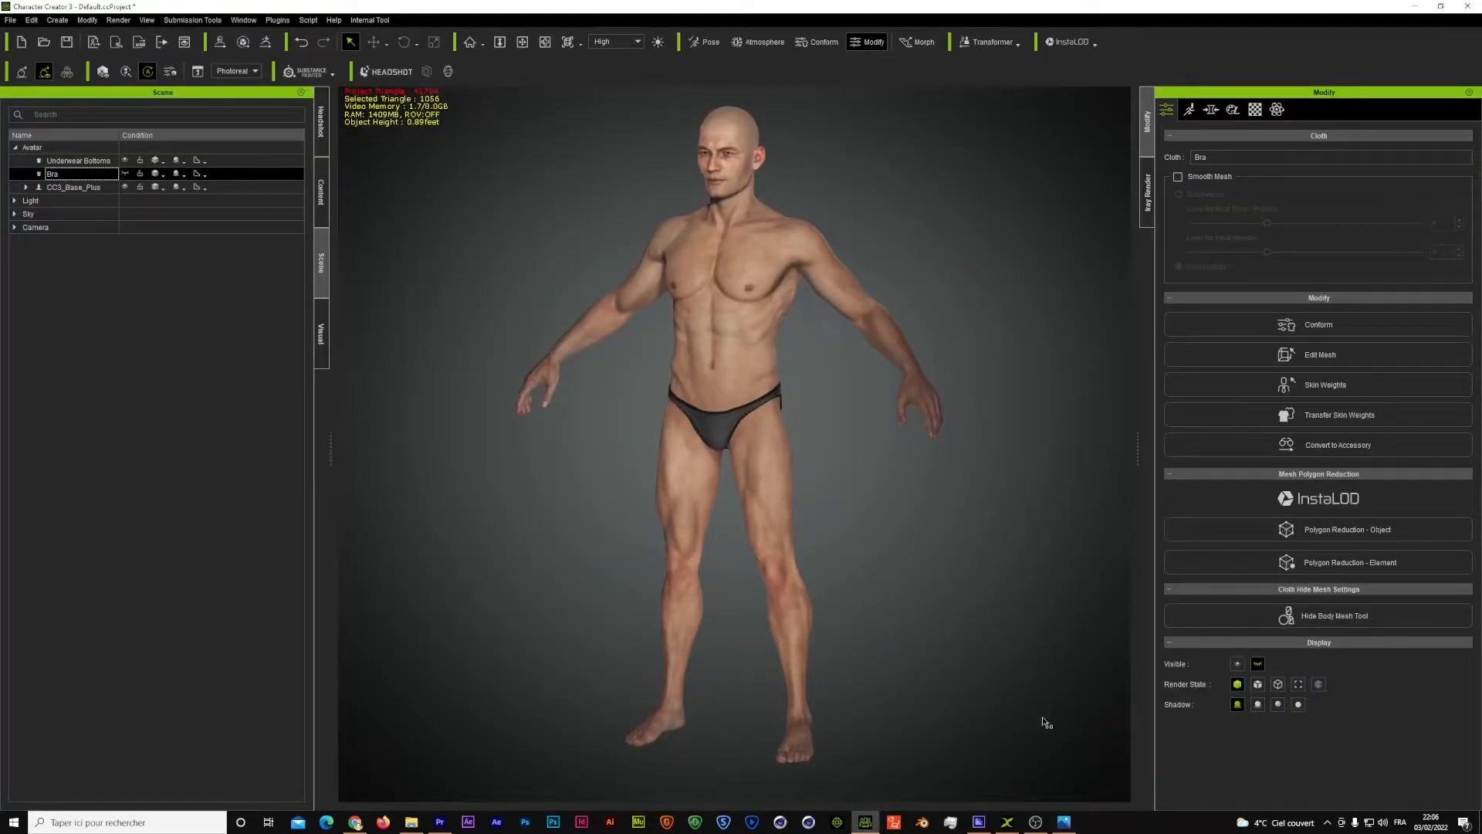
left_click(1067, 824)
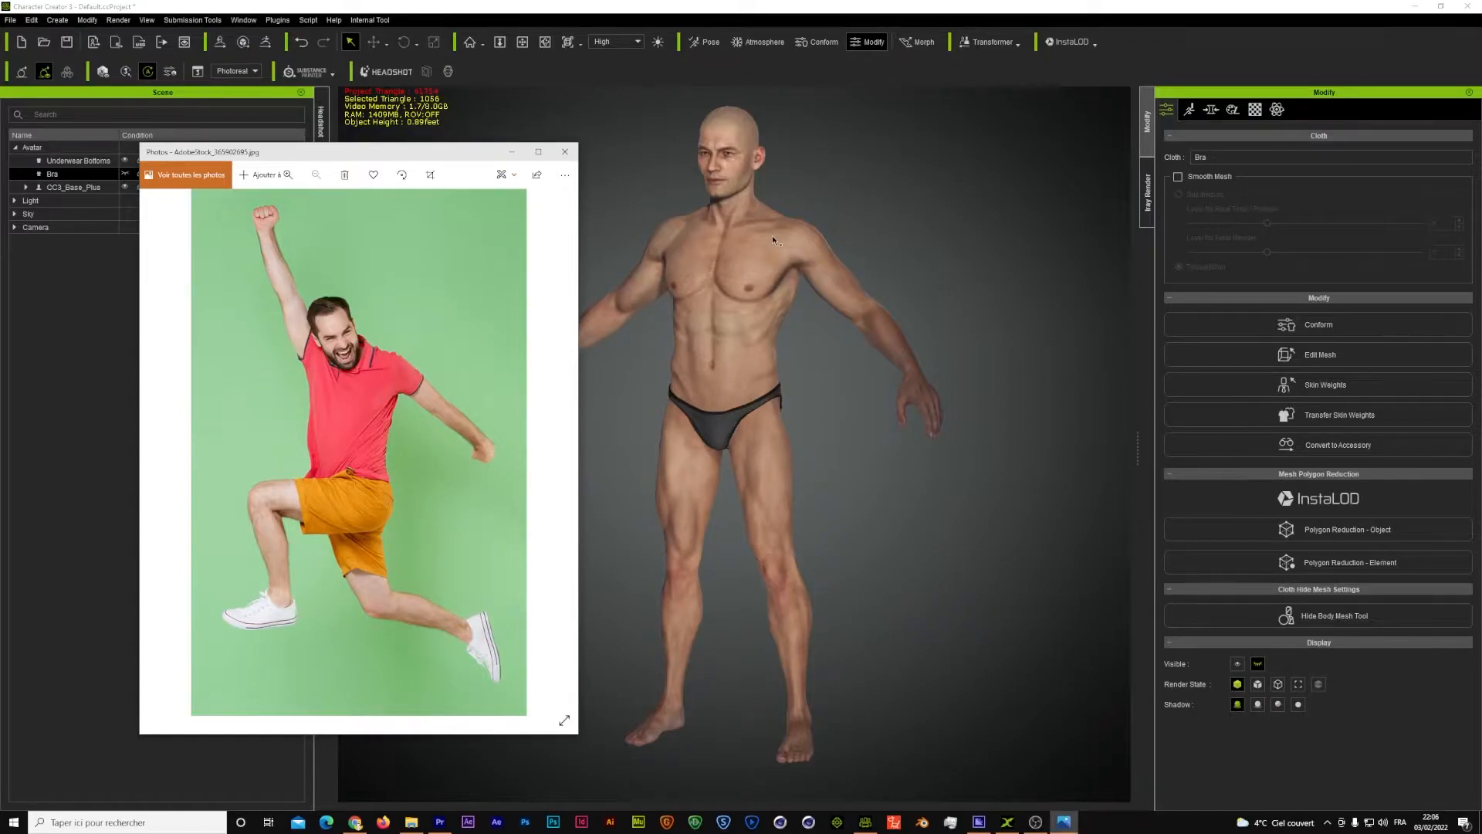
left_click(720, 350)
left_click(720, 351)
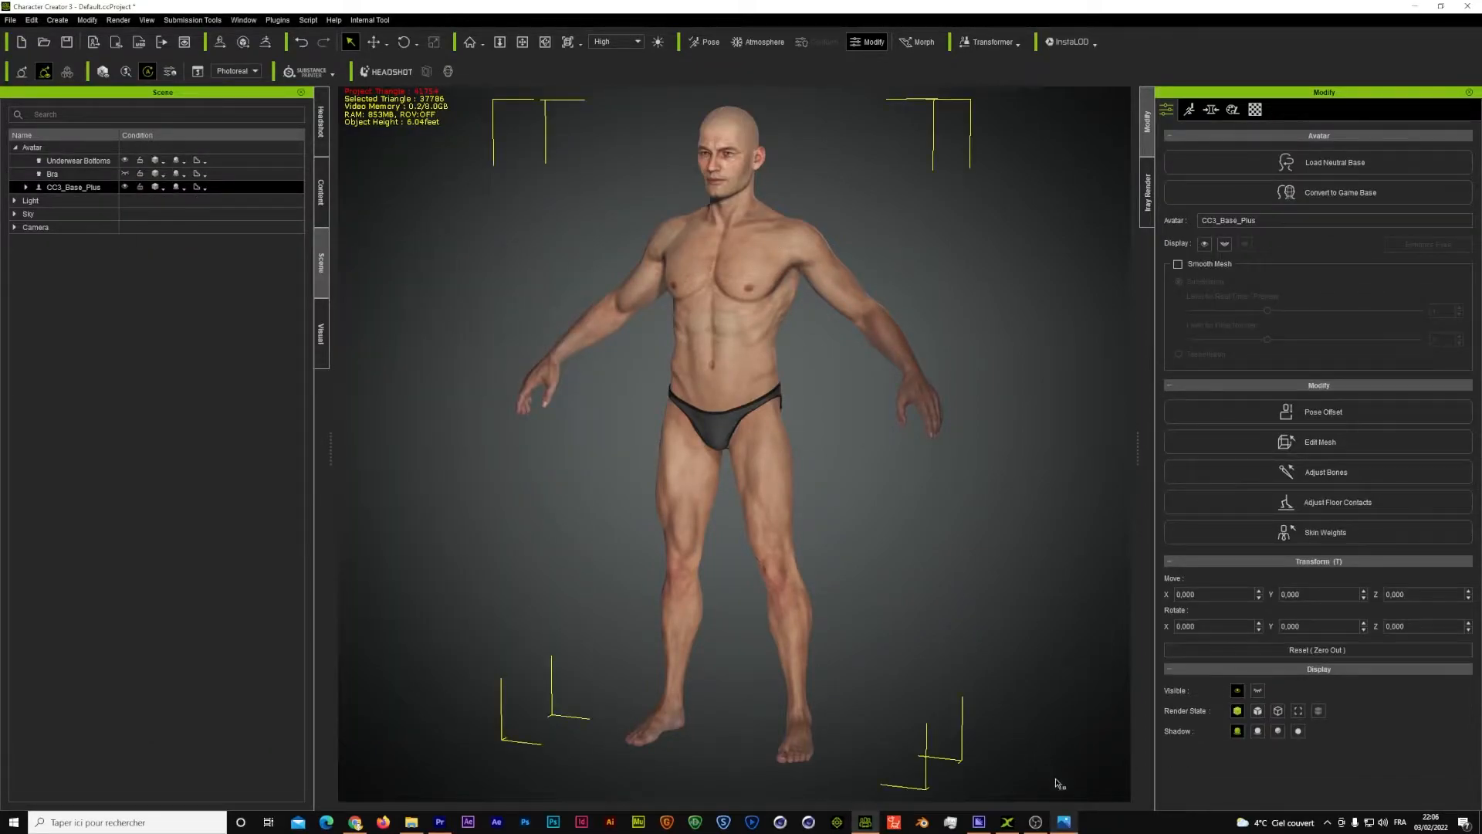
left_click(1064, 821)
Pin the reference photo window with the background utility so that it stays on top of the other applications.
left_click(1327, 822)
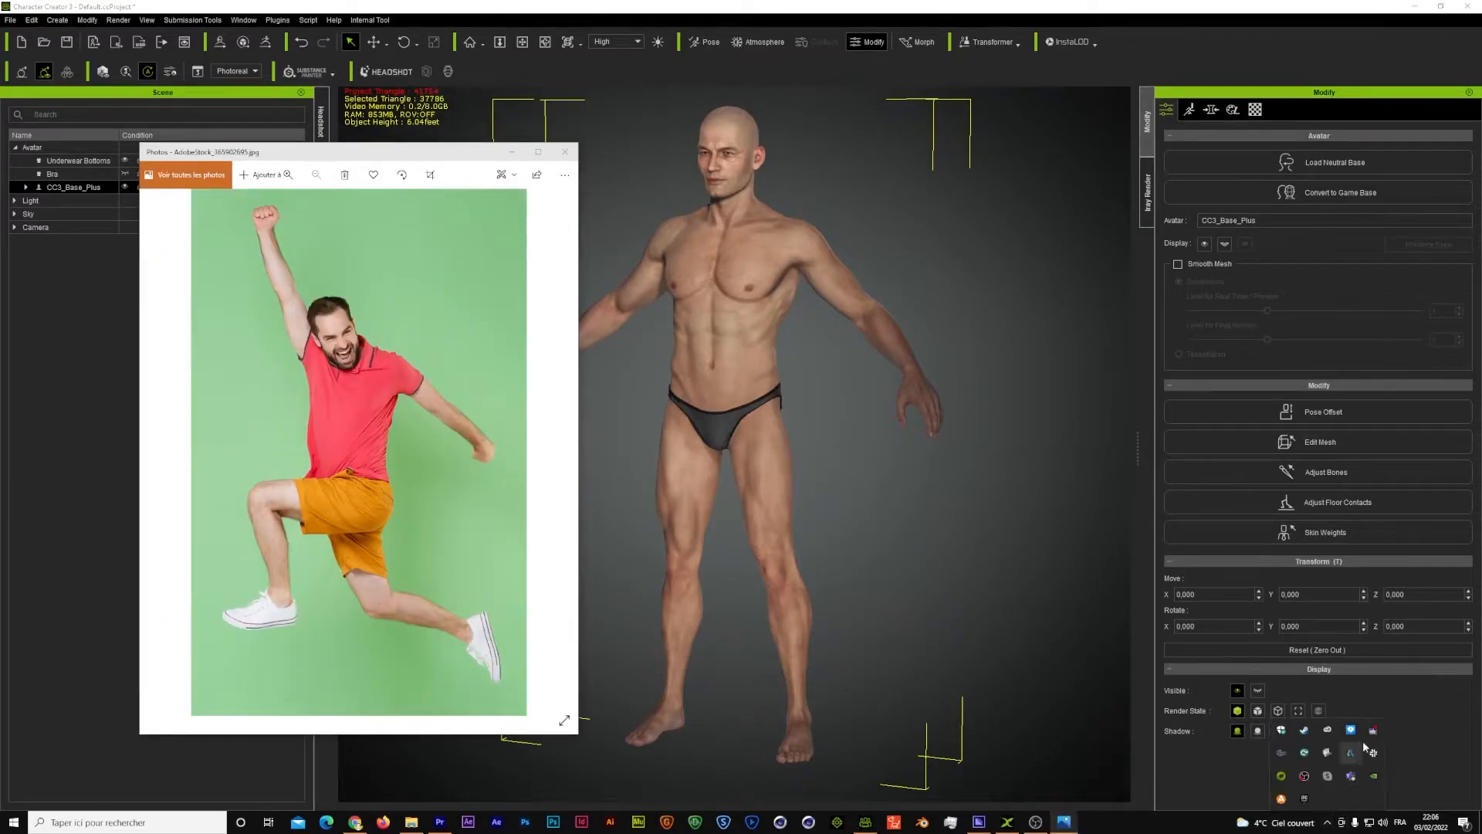
right_click(1373, 729)
left_click(1405, 664)
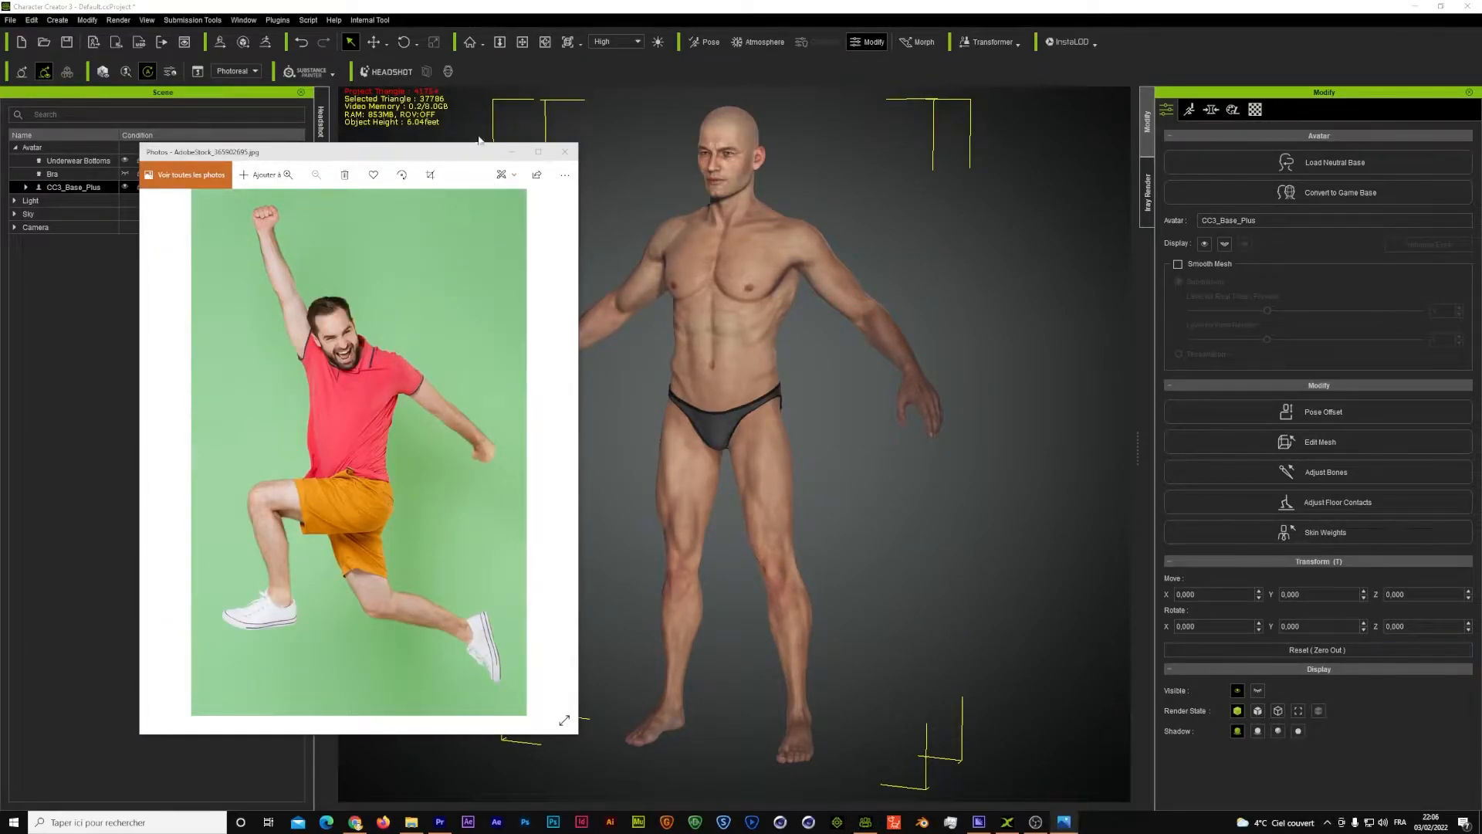
left_click(1327, 822)
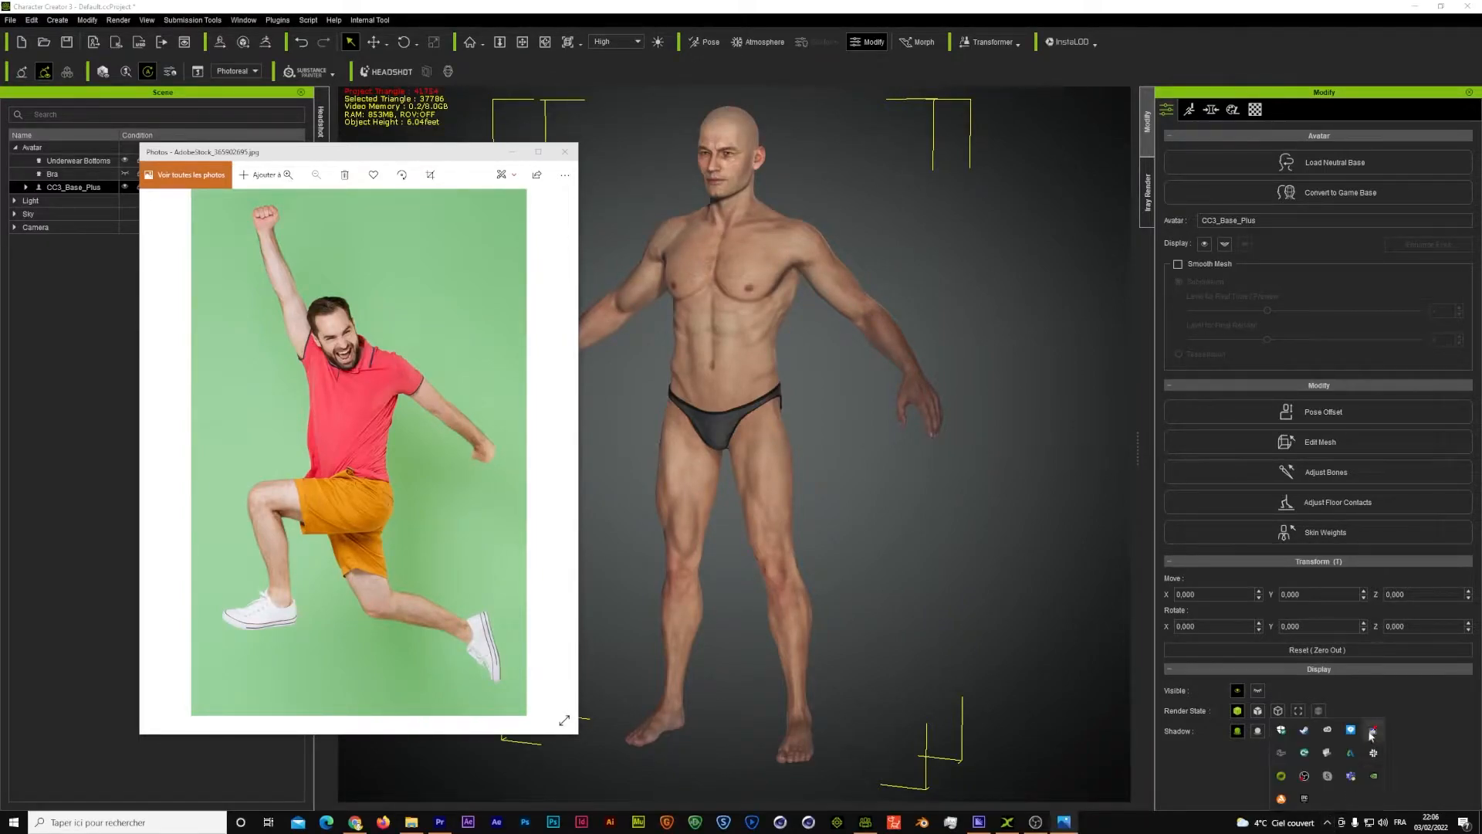
right_click(1374, 729)
left_click(1386, 721)
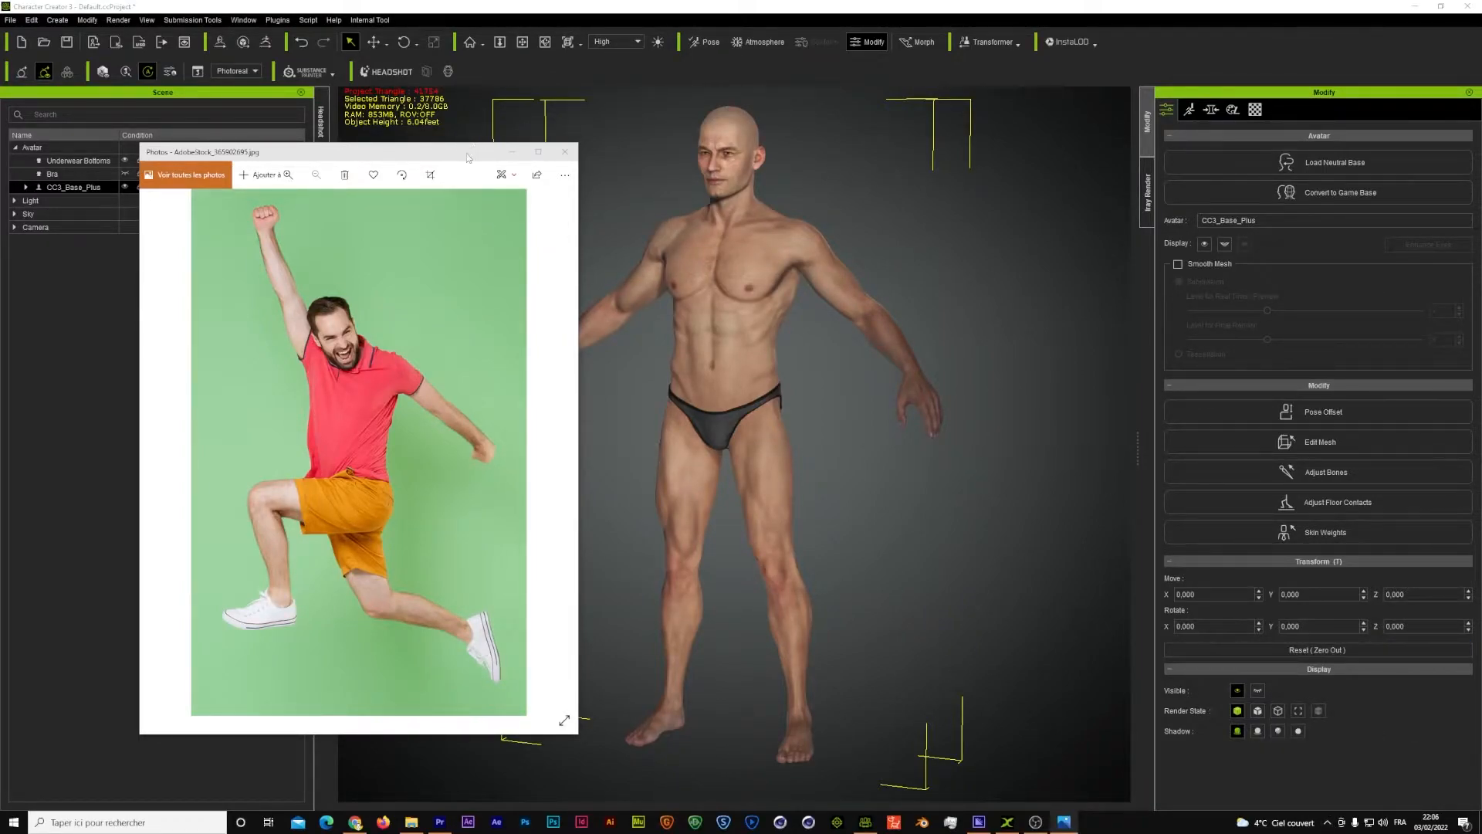
left_click(794, 450)
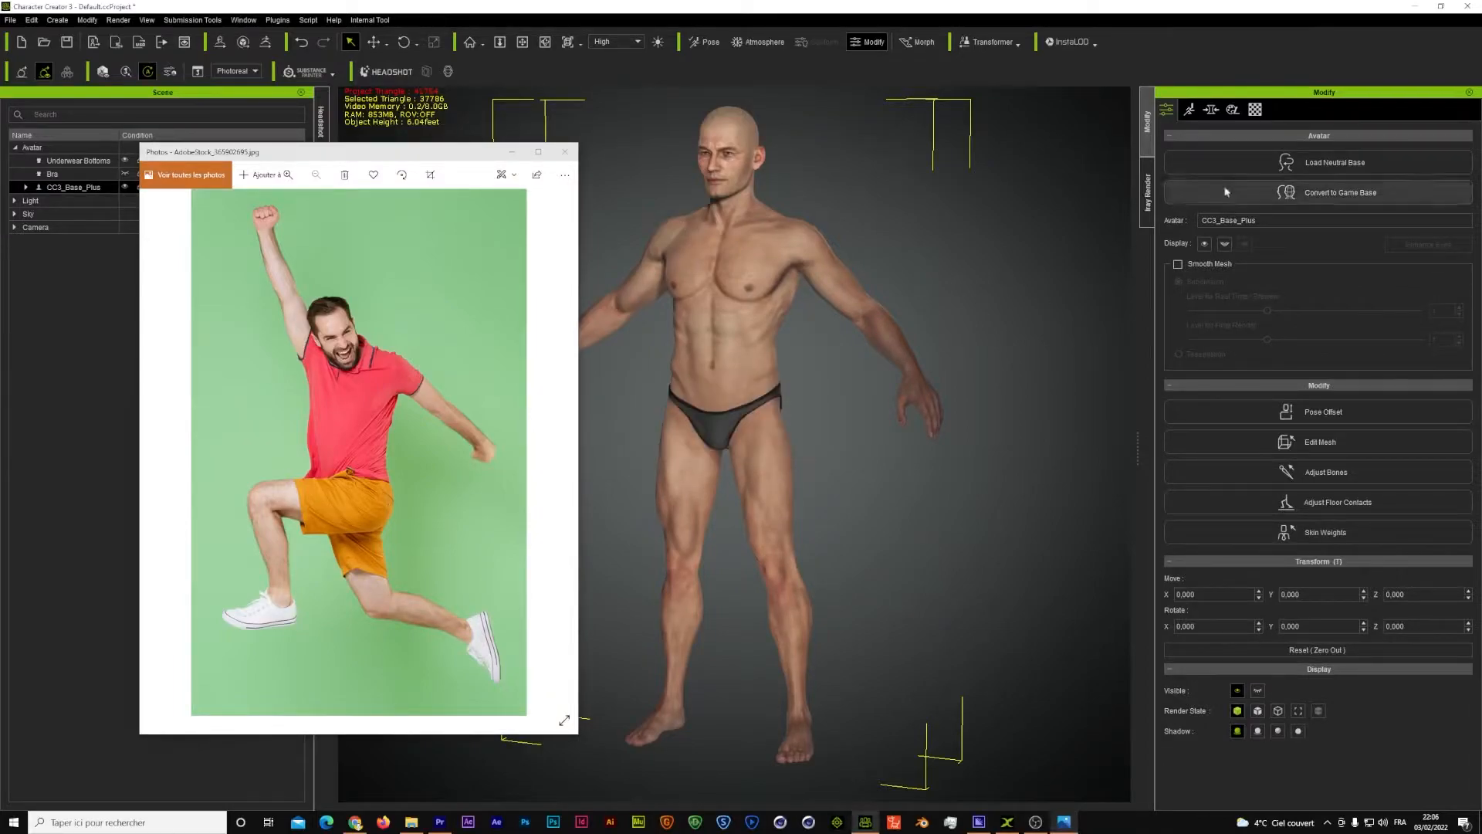
Use Edit Pose to rotate the avatar's left upper arm outward and upward, and close the pose editor.
left_click(1192, 111)
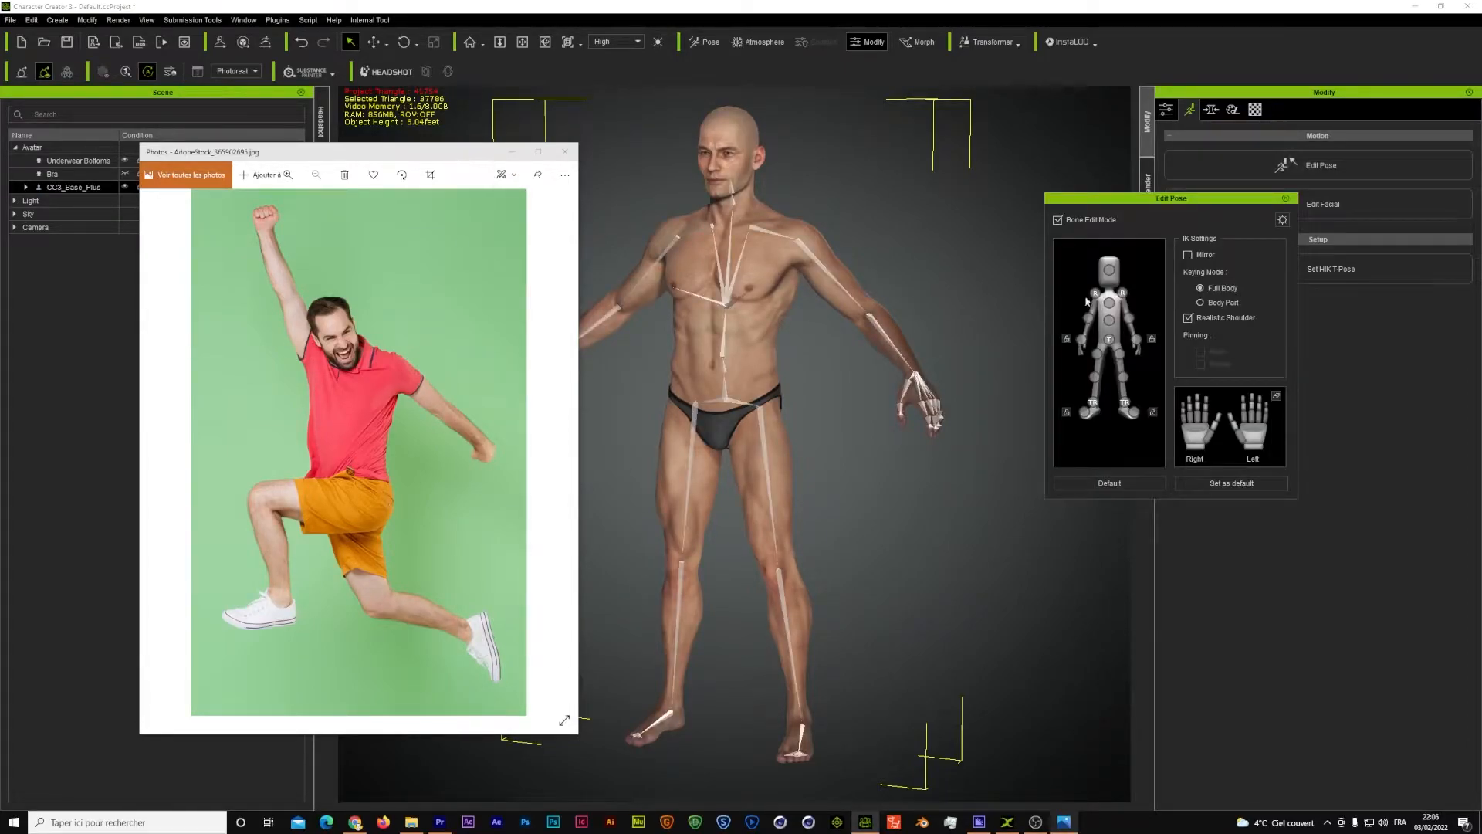
left_click(1122, 296)
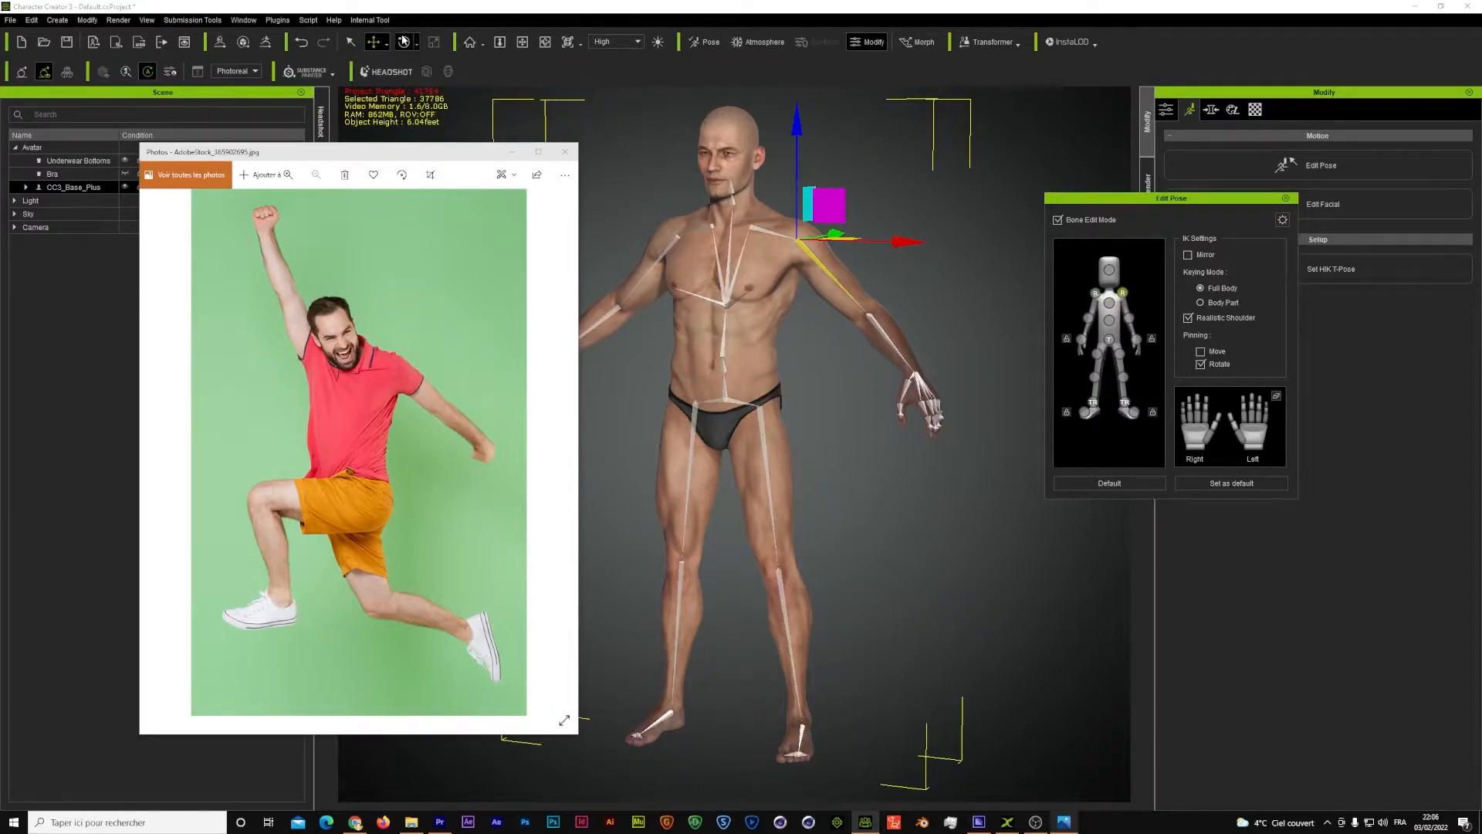
key("e")
left_click_drag(873, 184, 887, 183)
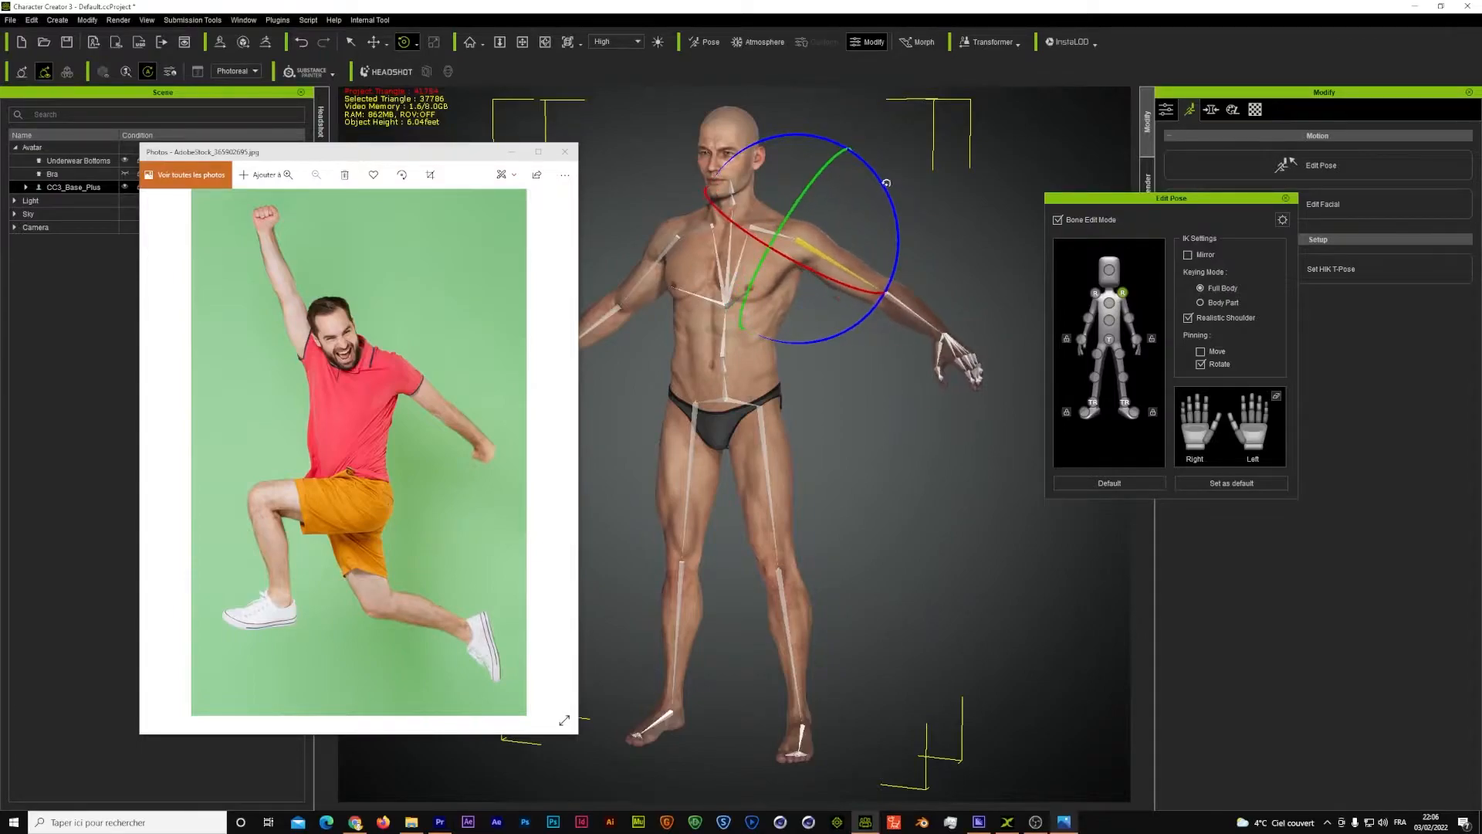
left_click_drag(800, 197, 795, 211)
left_click(1286, 199)
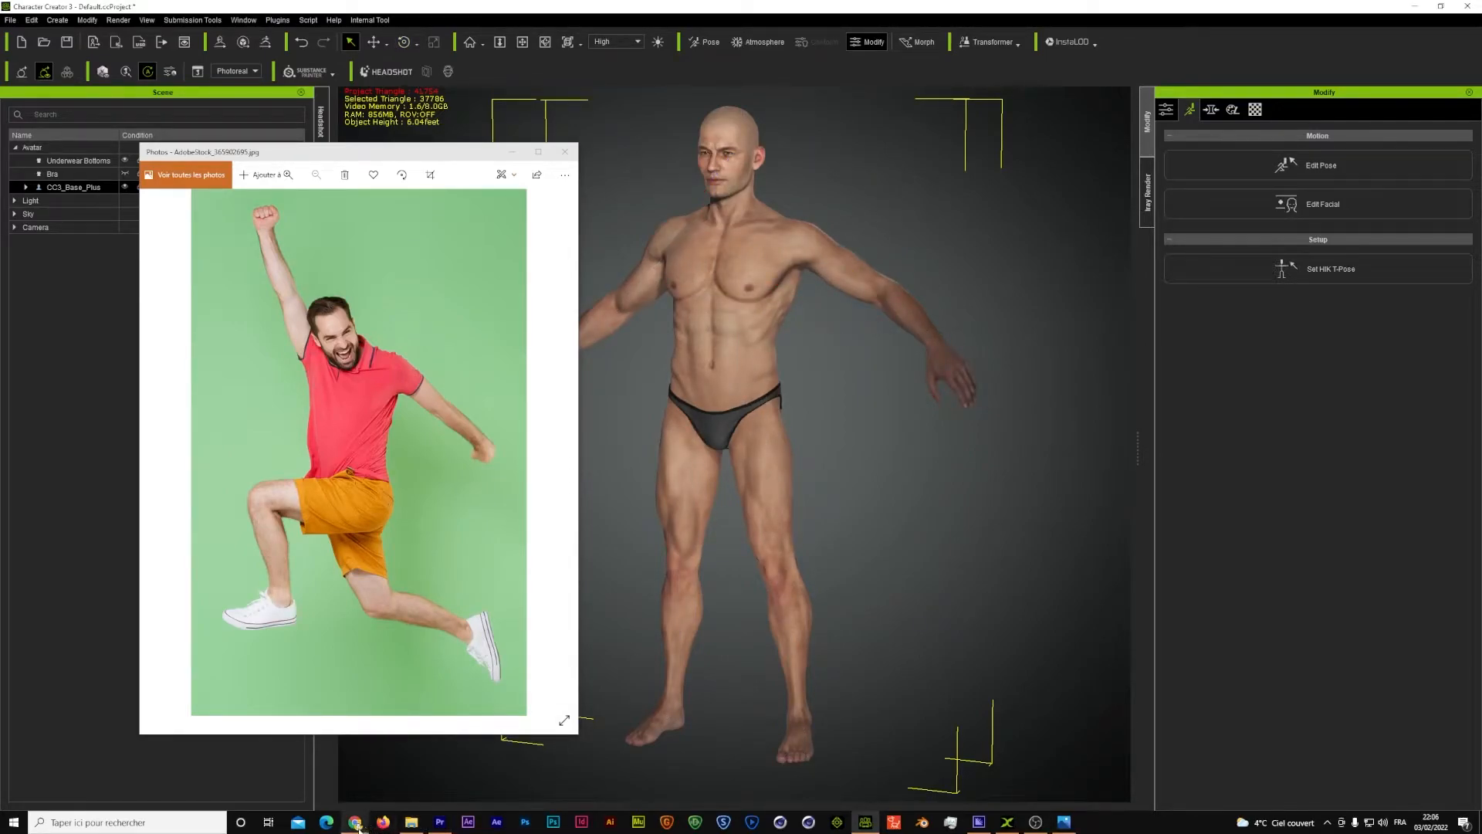
Switch to Premiere Pro, place the reference photo clear of the program monitor and zoom the timeline around the photo clip.
left_click(355, 823)
left_click_drag(422, 156, 1198, 98)
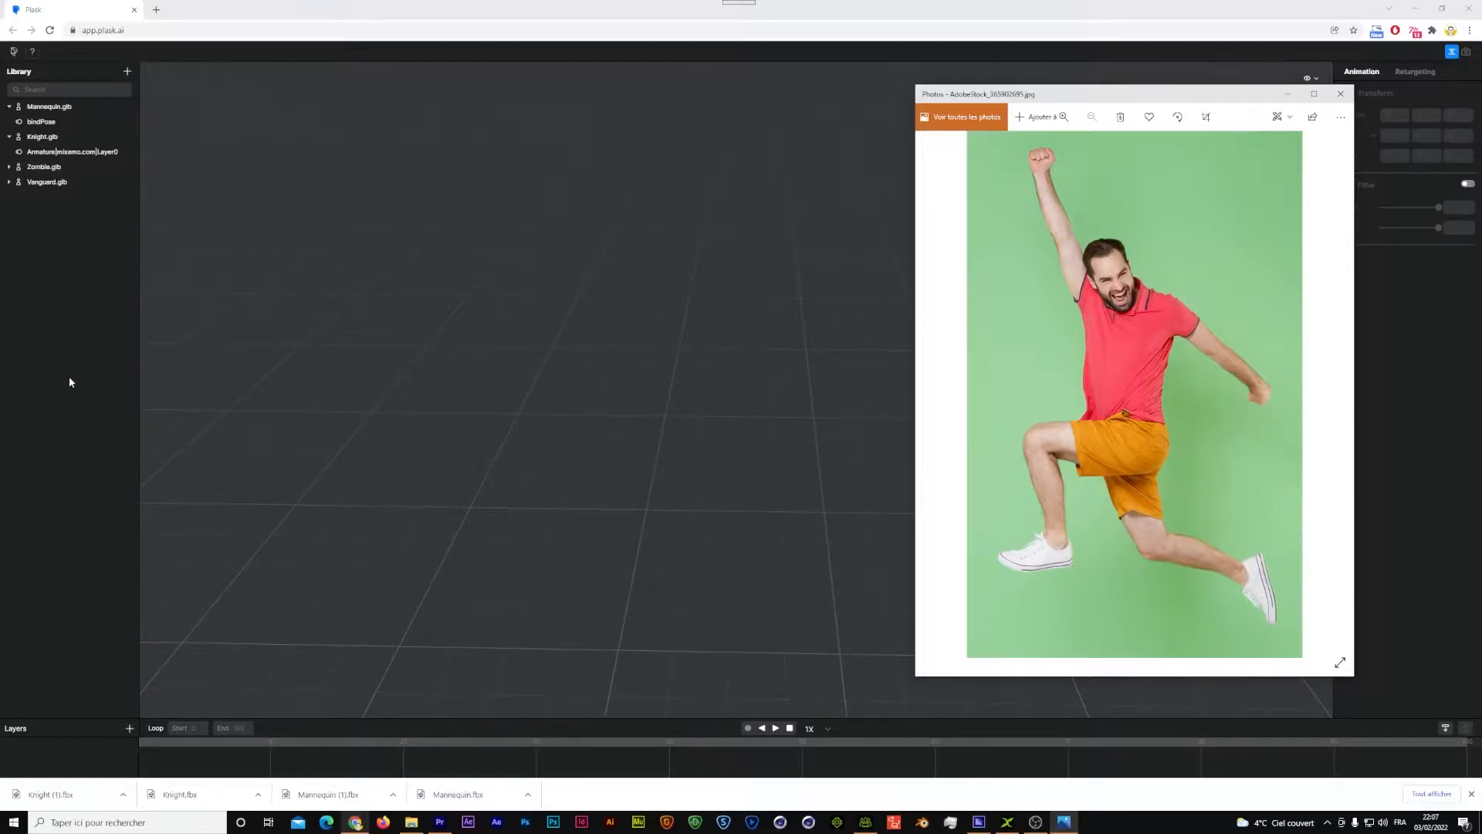
left_click(440, 822)
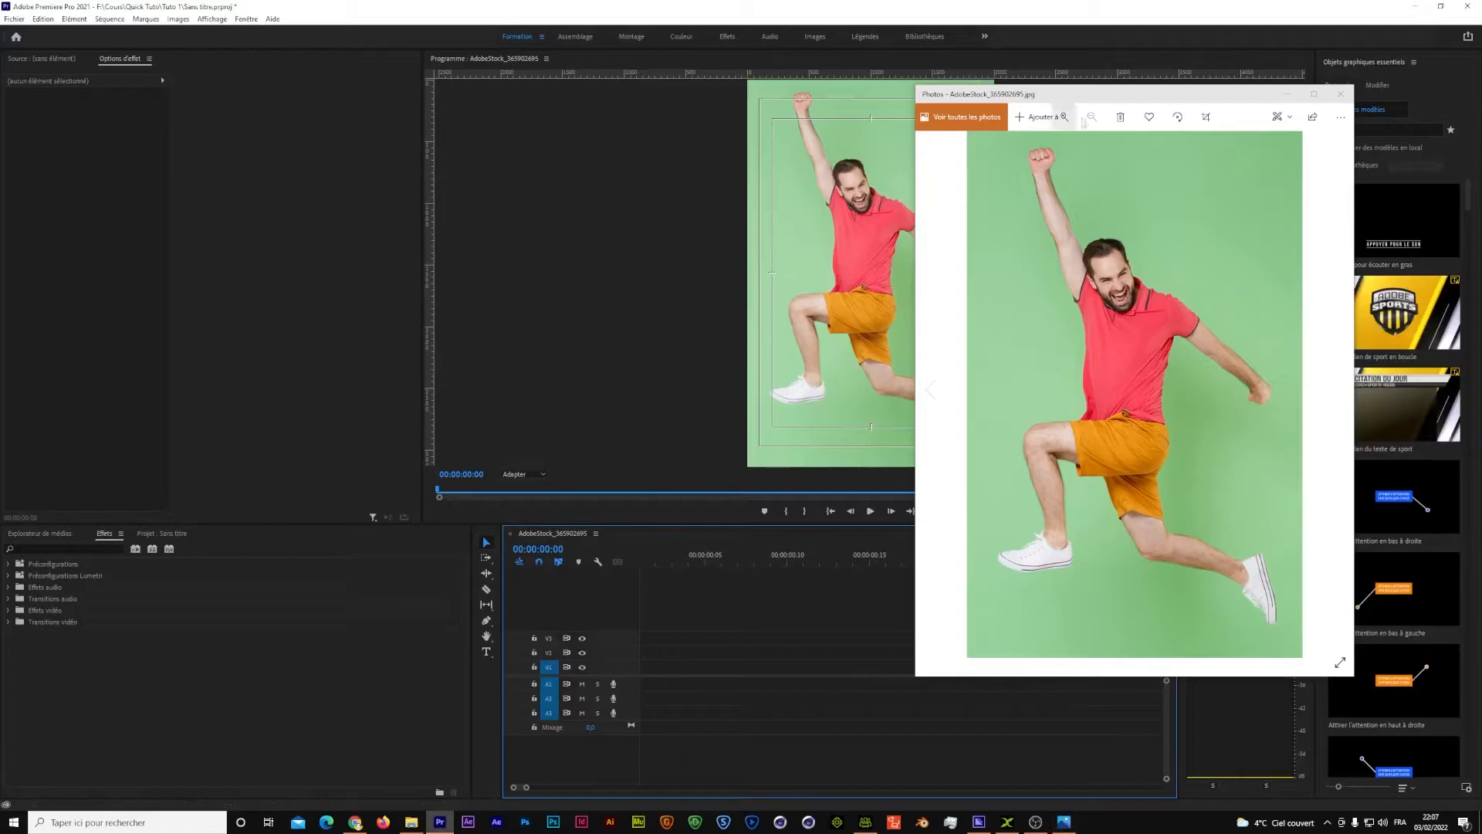
left_click_drag(1104, 96, 212, 167)
left_click(667, 606)
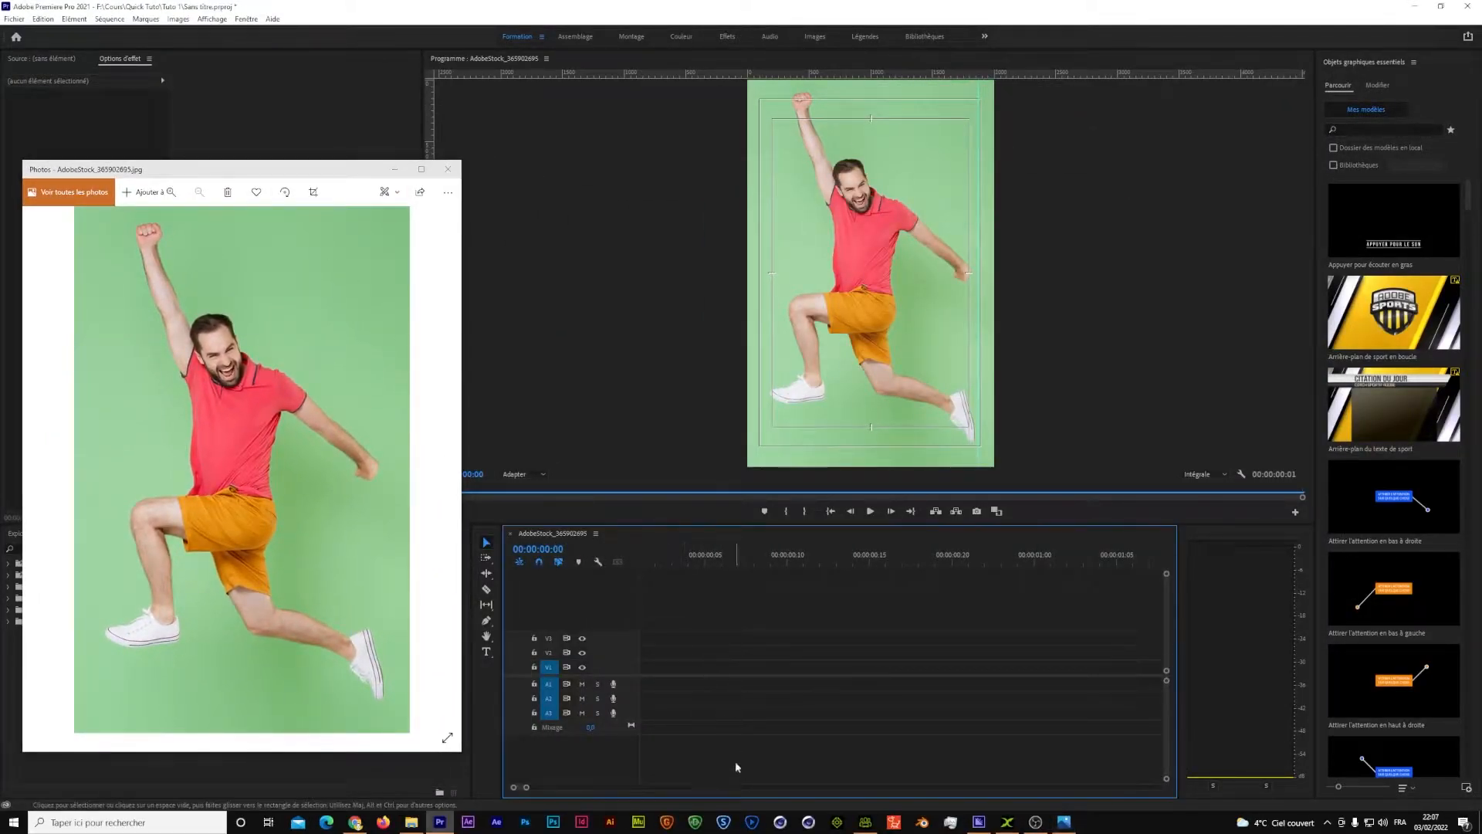
mouse_move(526, 789)
left_mouse_down()
mouse_move(557, 789)
mouse_move(538, 791)
left_mouse_up()
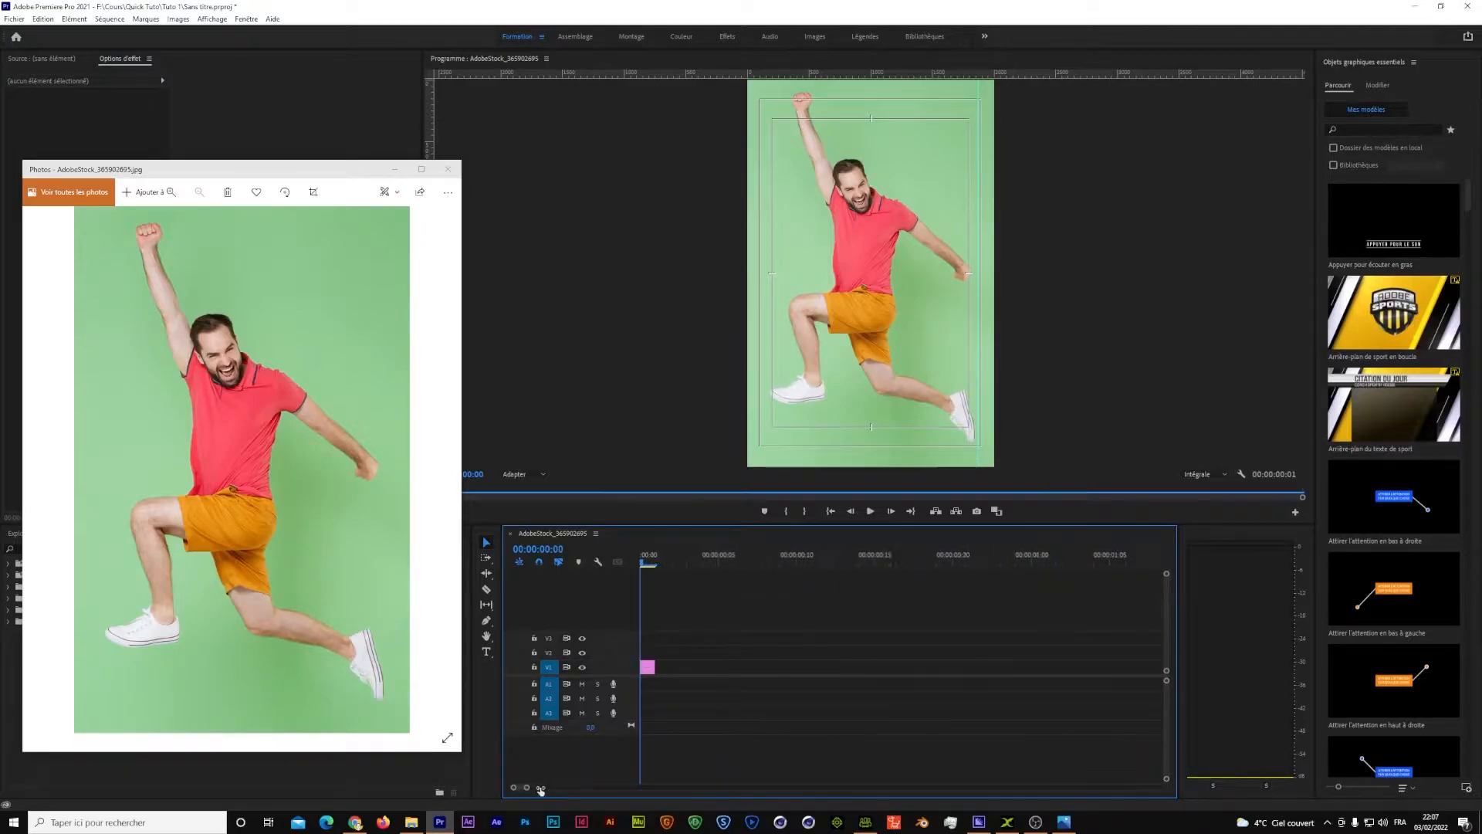
Show the empty Plask workspace, return to Premiere Pro with the photo moved aside, and put the playhead at the sequence start.
left_click(355, 822)
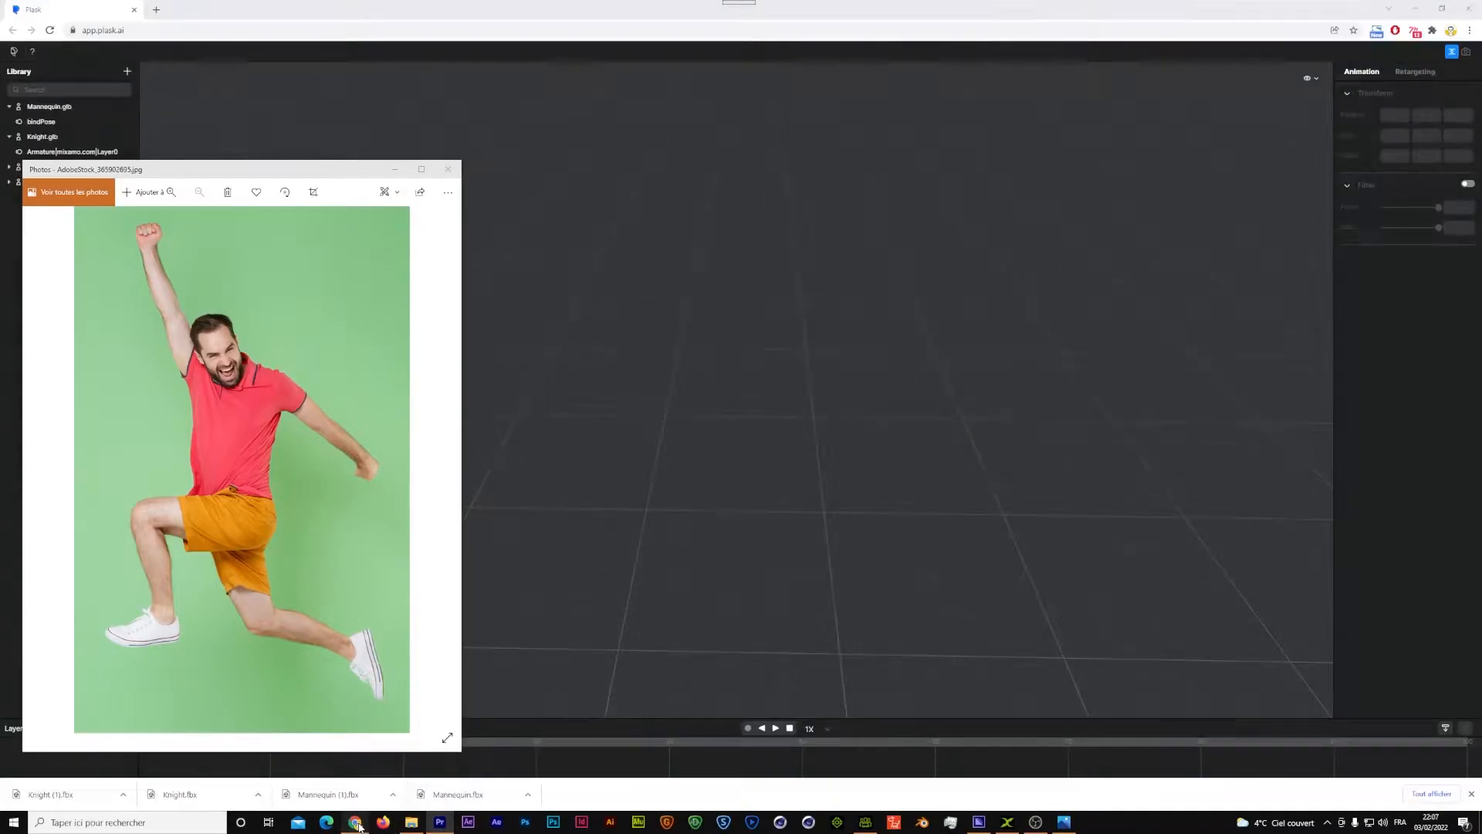
left_click_drag(356, 176, 1075, 110)
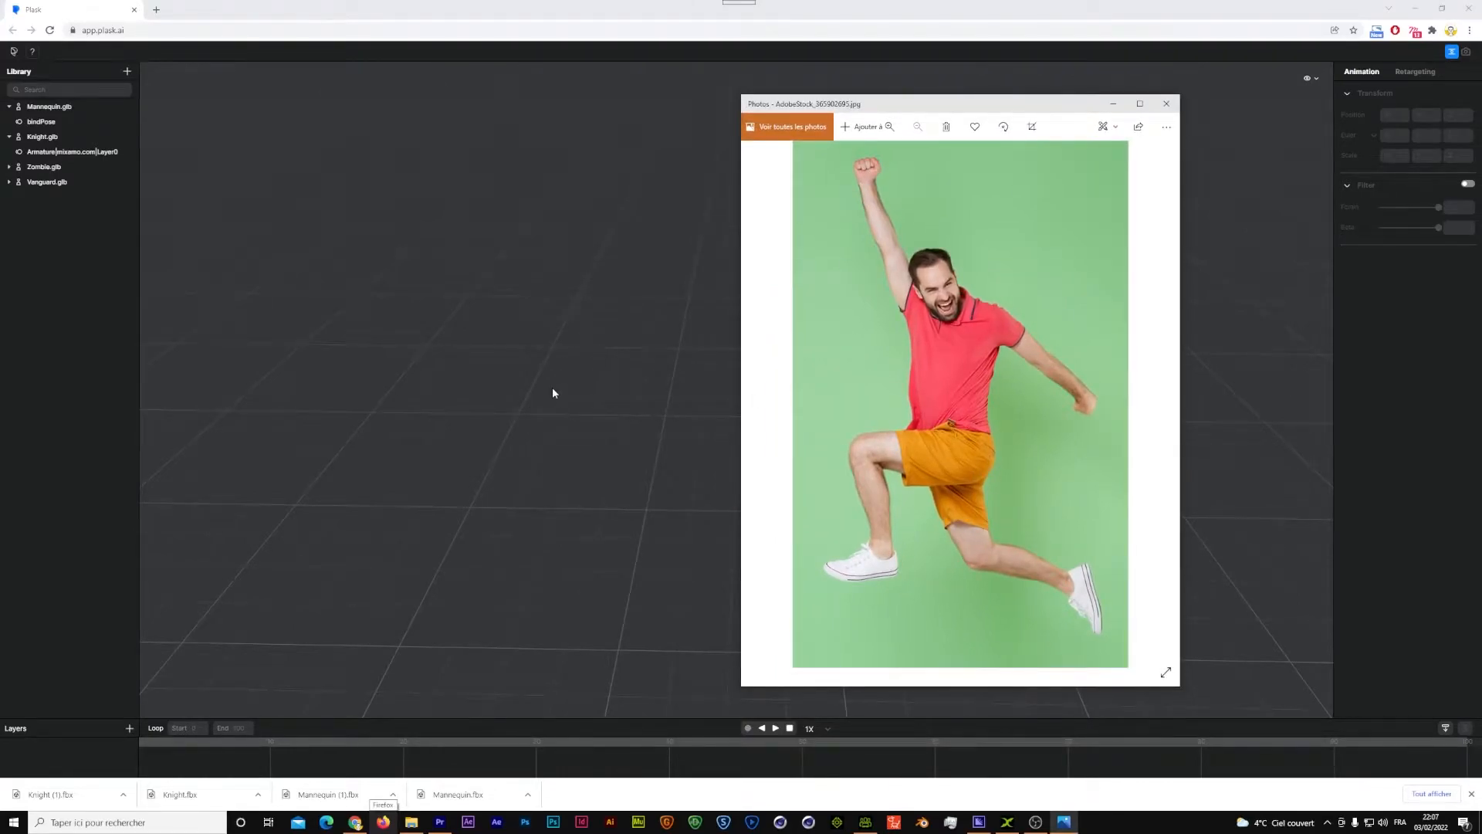
left_click(440, 822)
left_click_drag(911, 114, 278, 144)
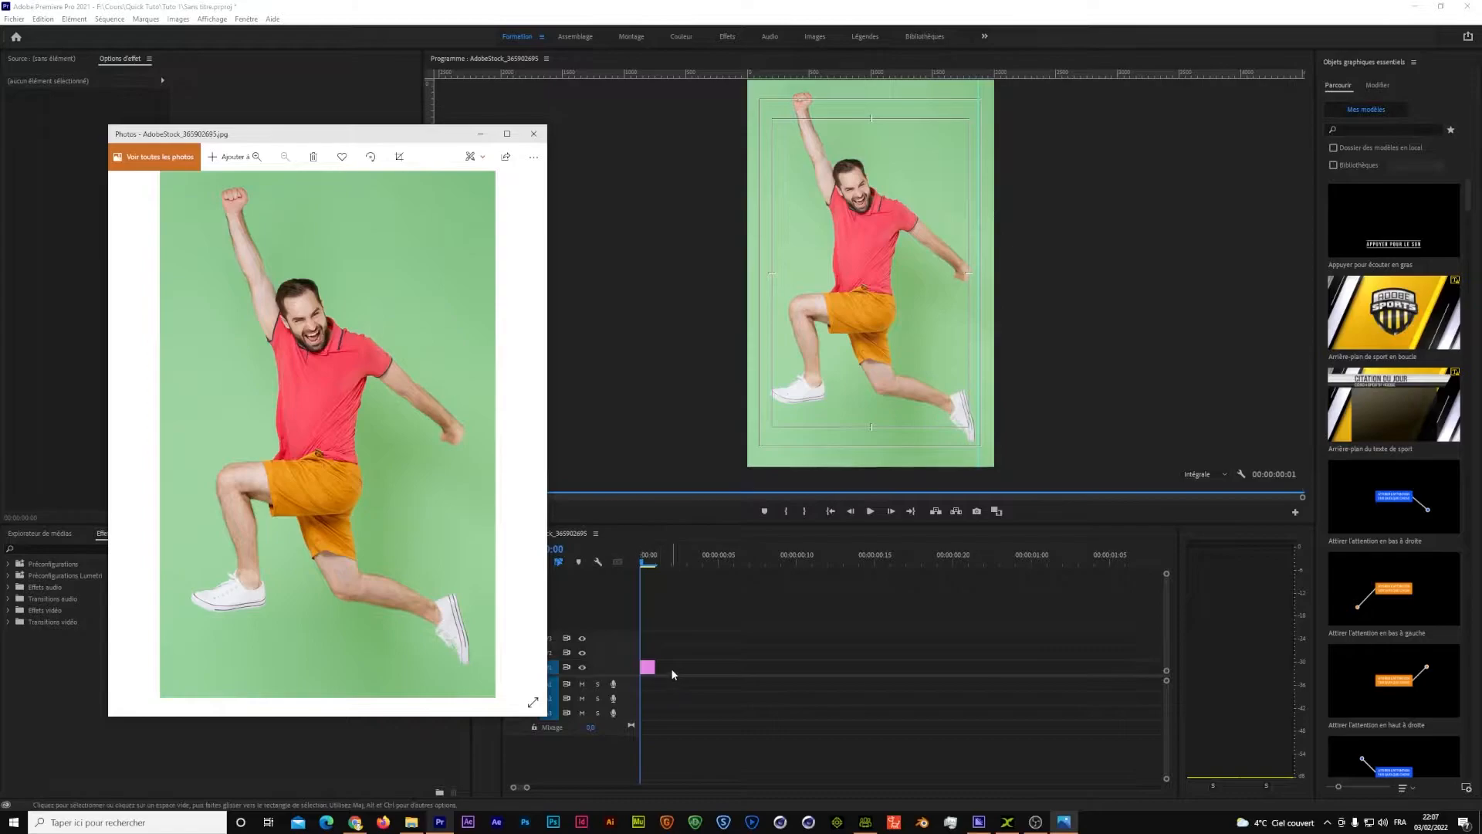
left_click(647, 566)
mouse_move(647, 565)
left_mouse_down()
mouse_move(702, 569)
mouse_move(632, 587)
left_mouse_up()
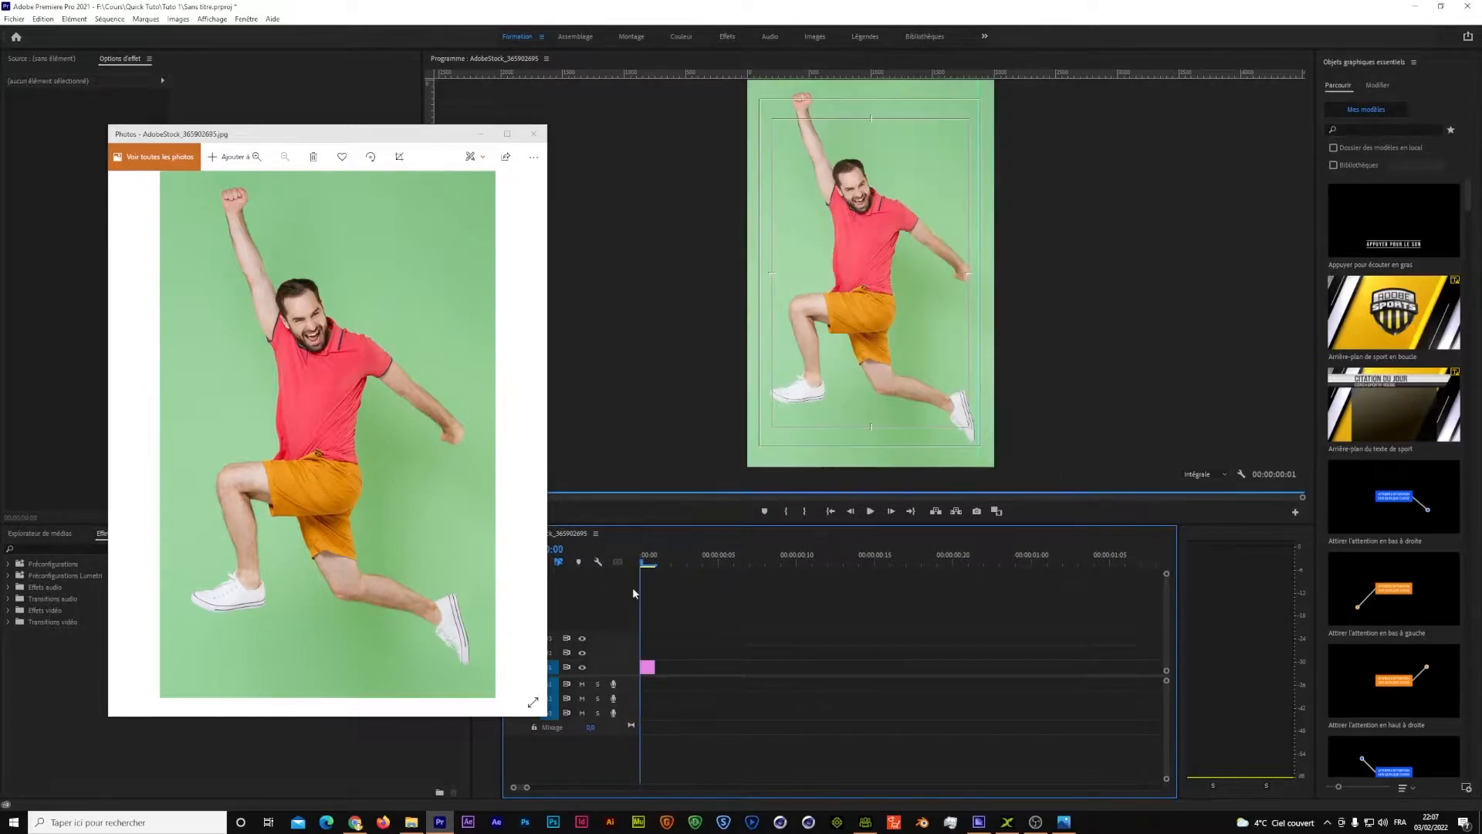
Export the photo sequence as an H.264 video named AdobeStock_365902695.mp4 in the Videos folder.
left_click(13, 18)
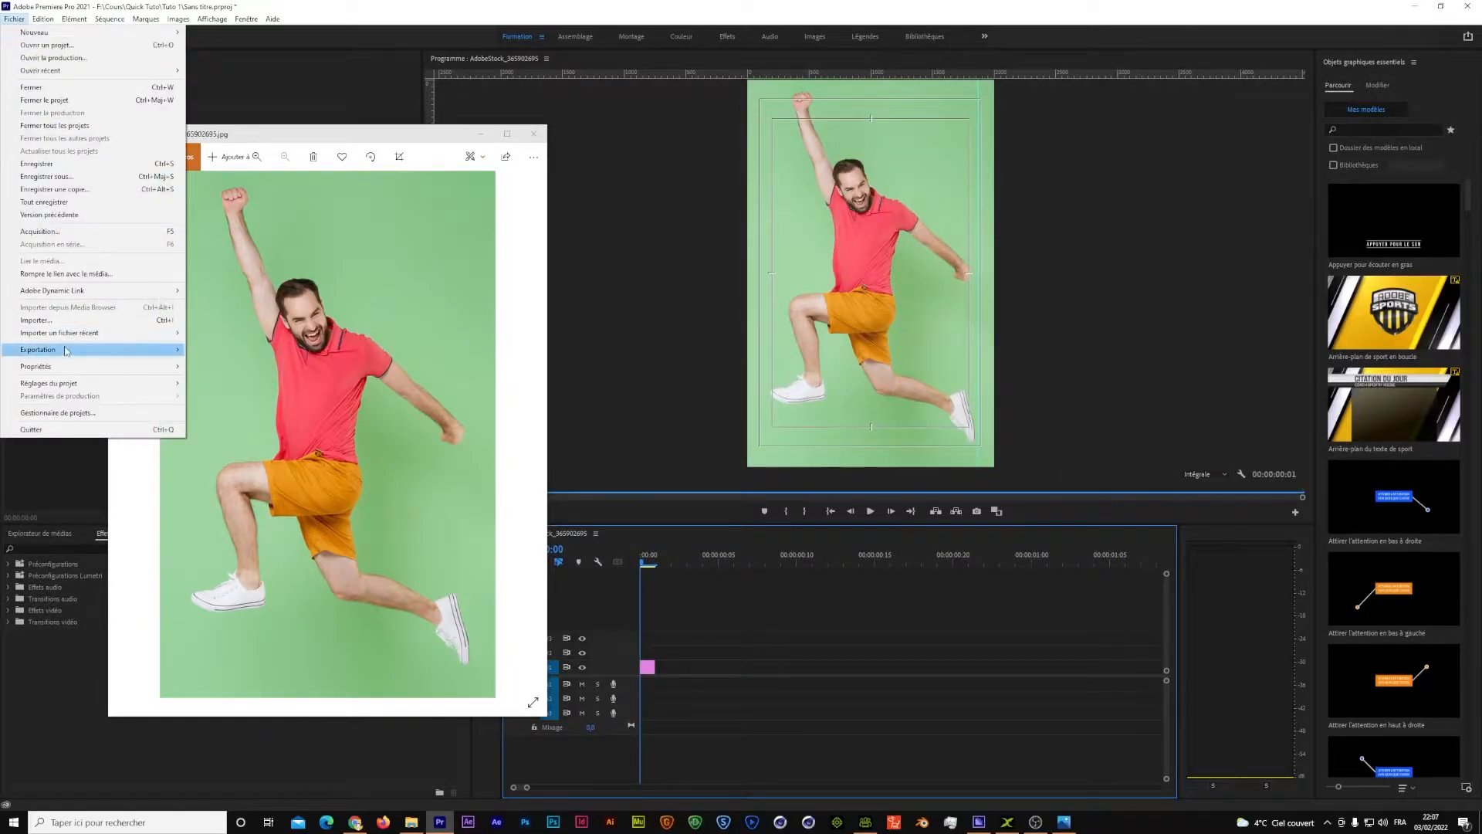
mouse_move(67, 351)
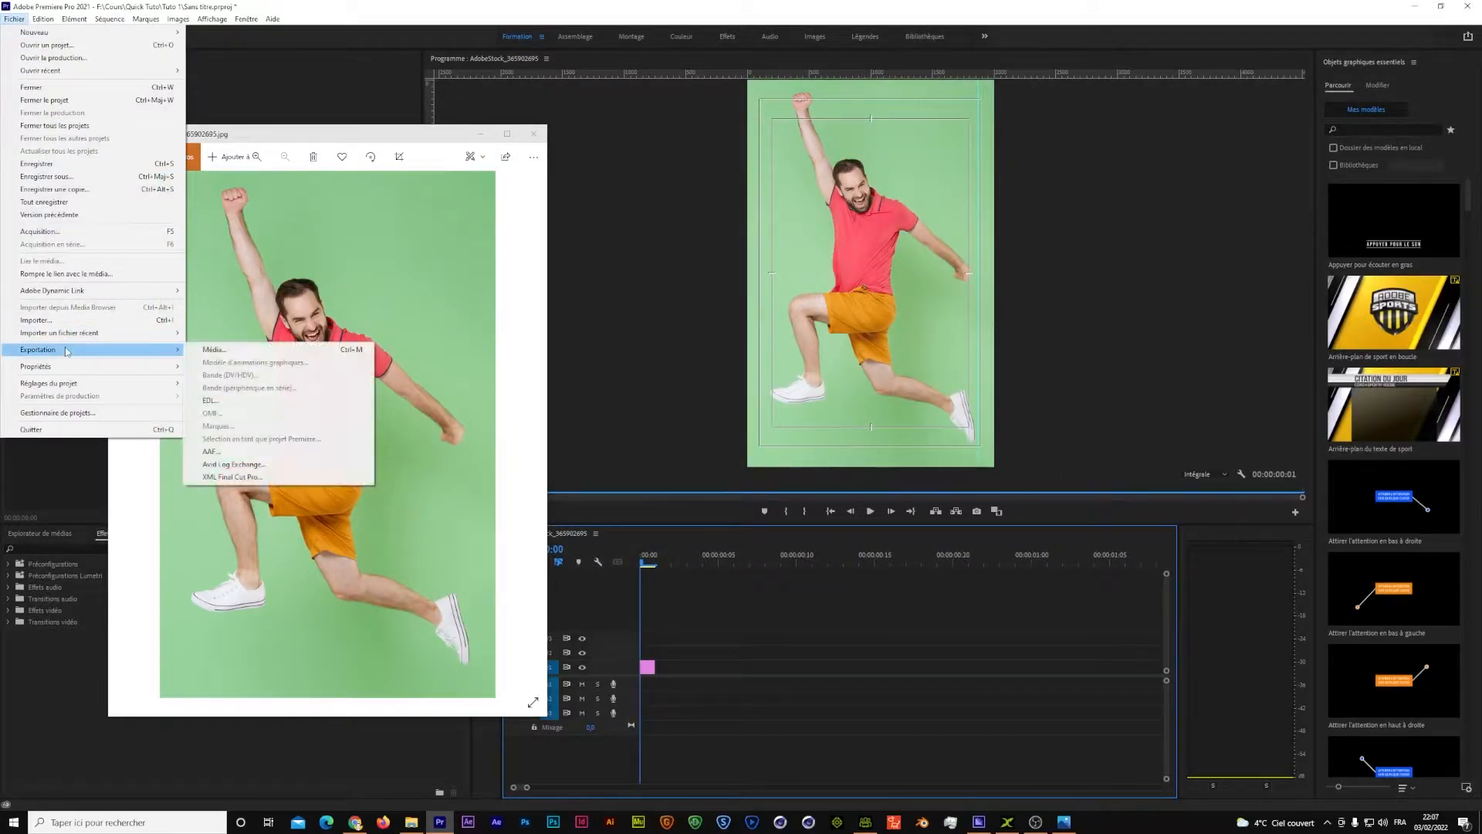
left_click(217, 351)
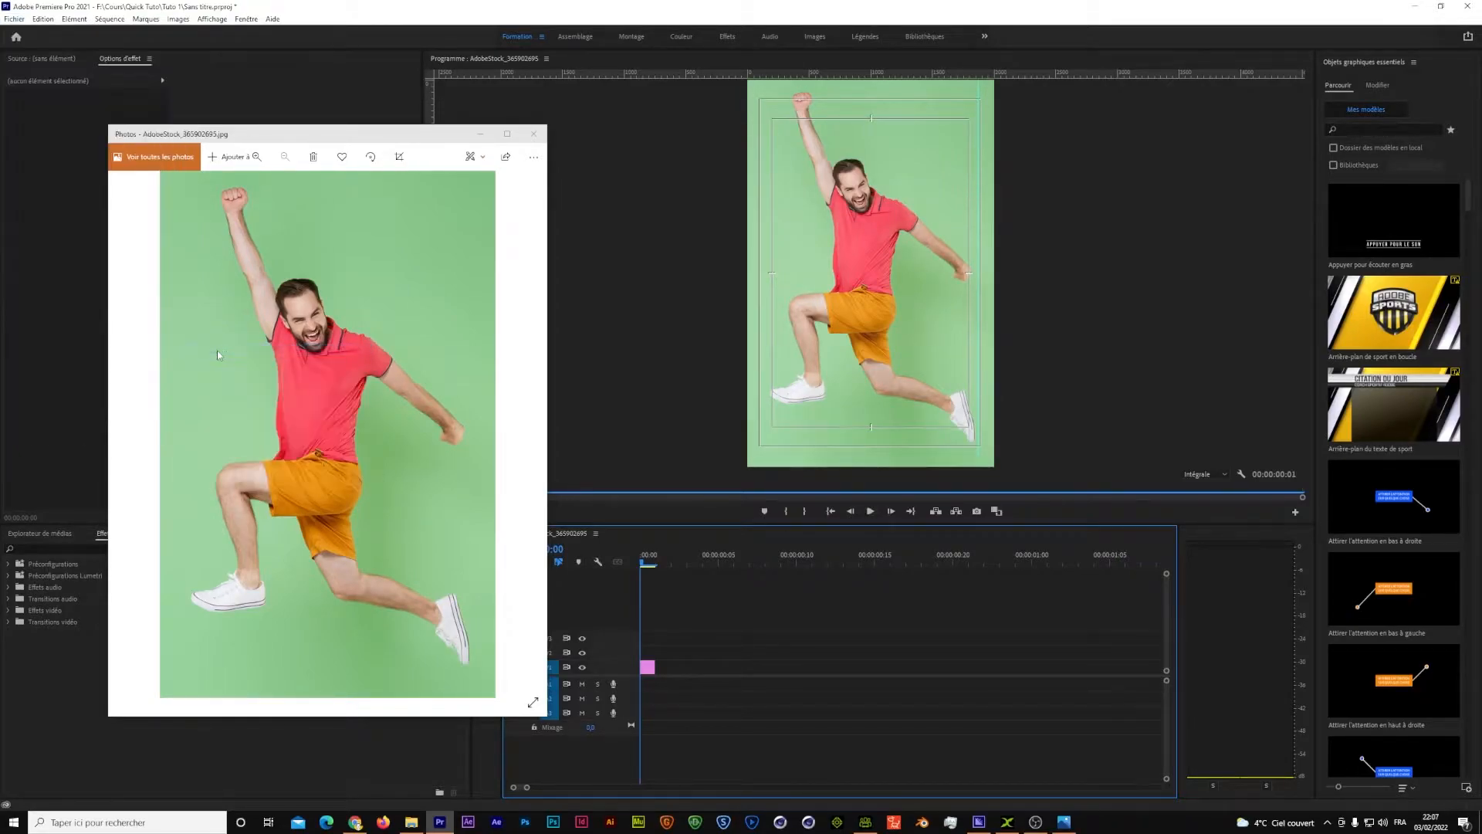
left_click_drag(388, 138, 313, 102)
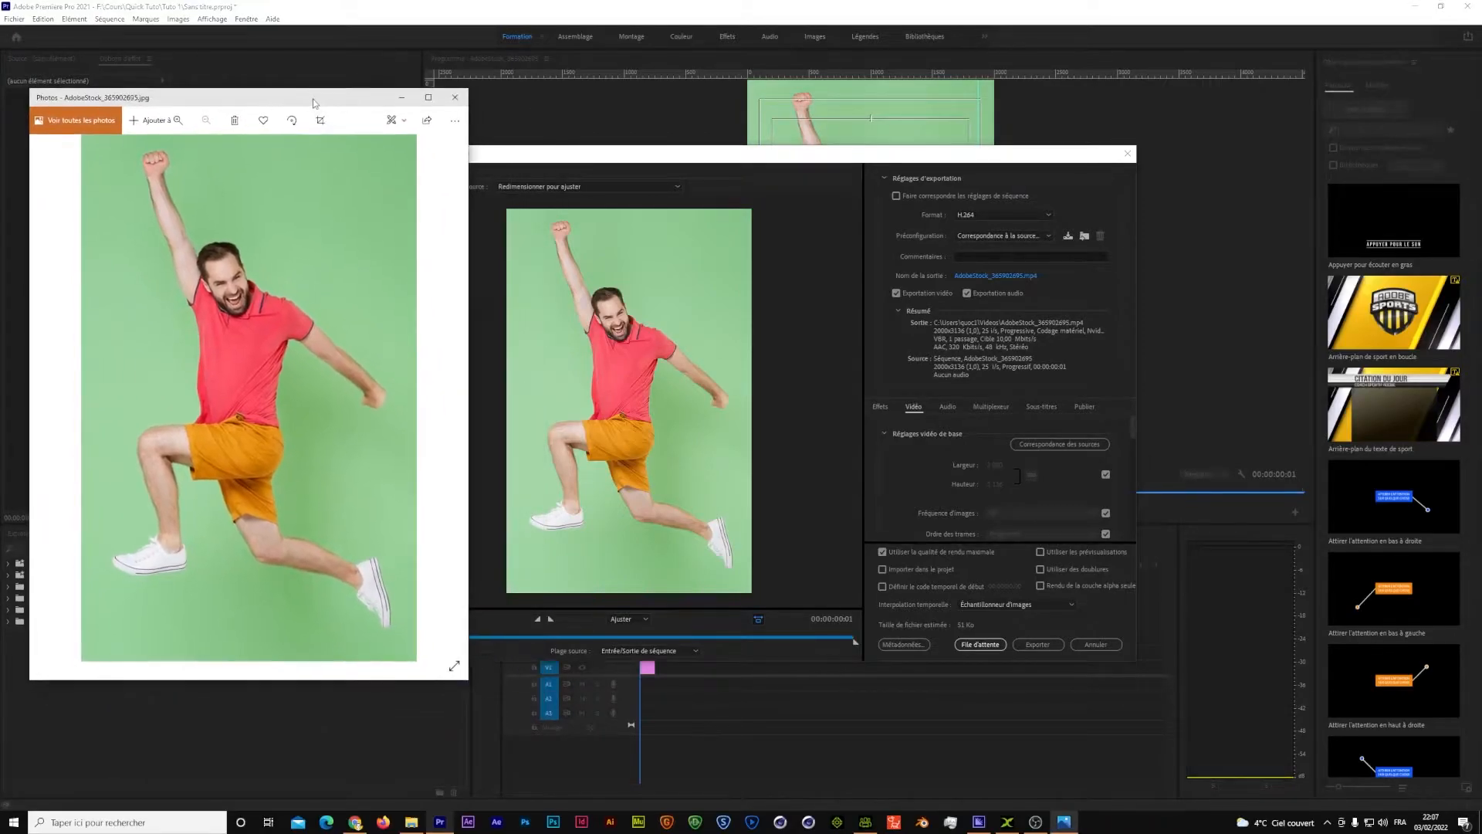
left_click(997, 277)
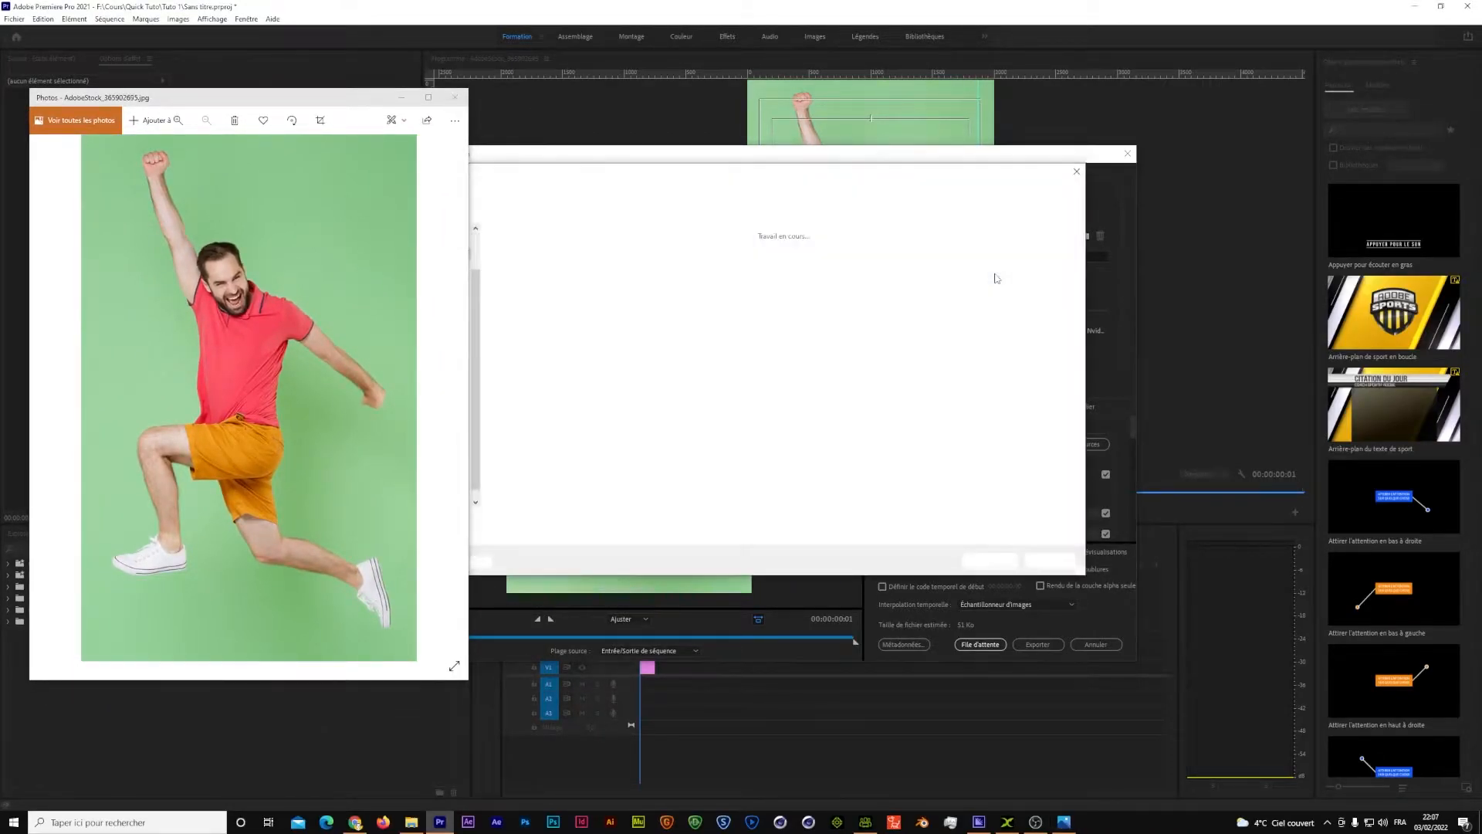
left_click(990, 560)
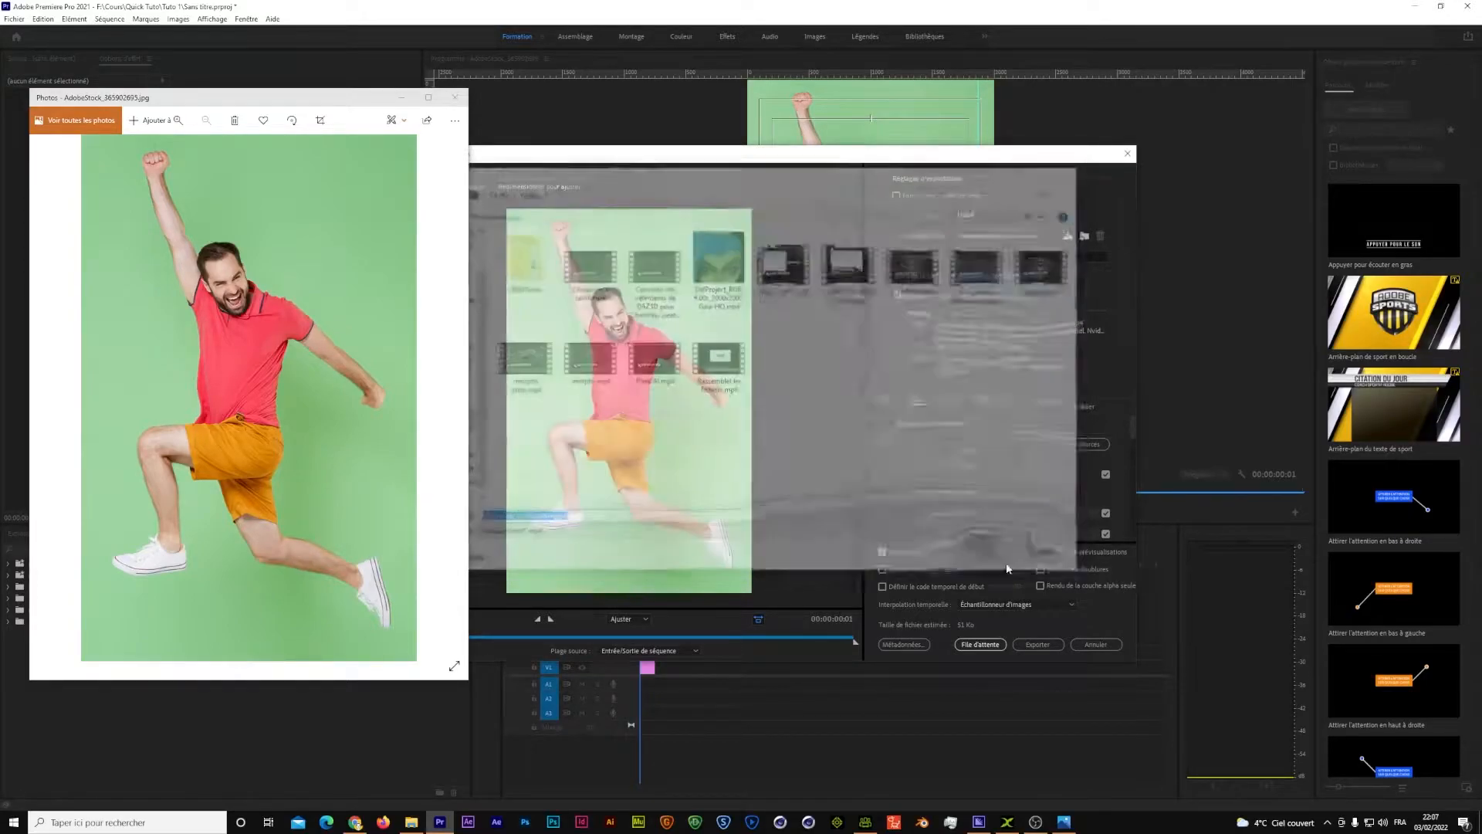
left_click(1048, 644)
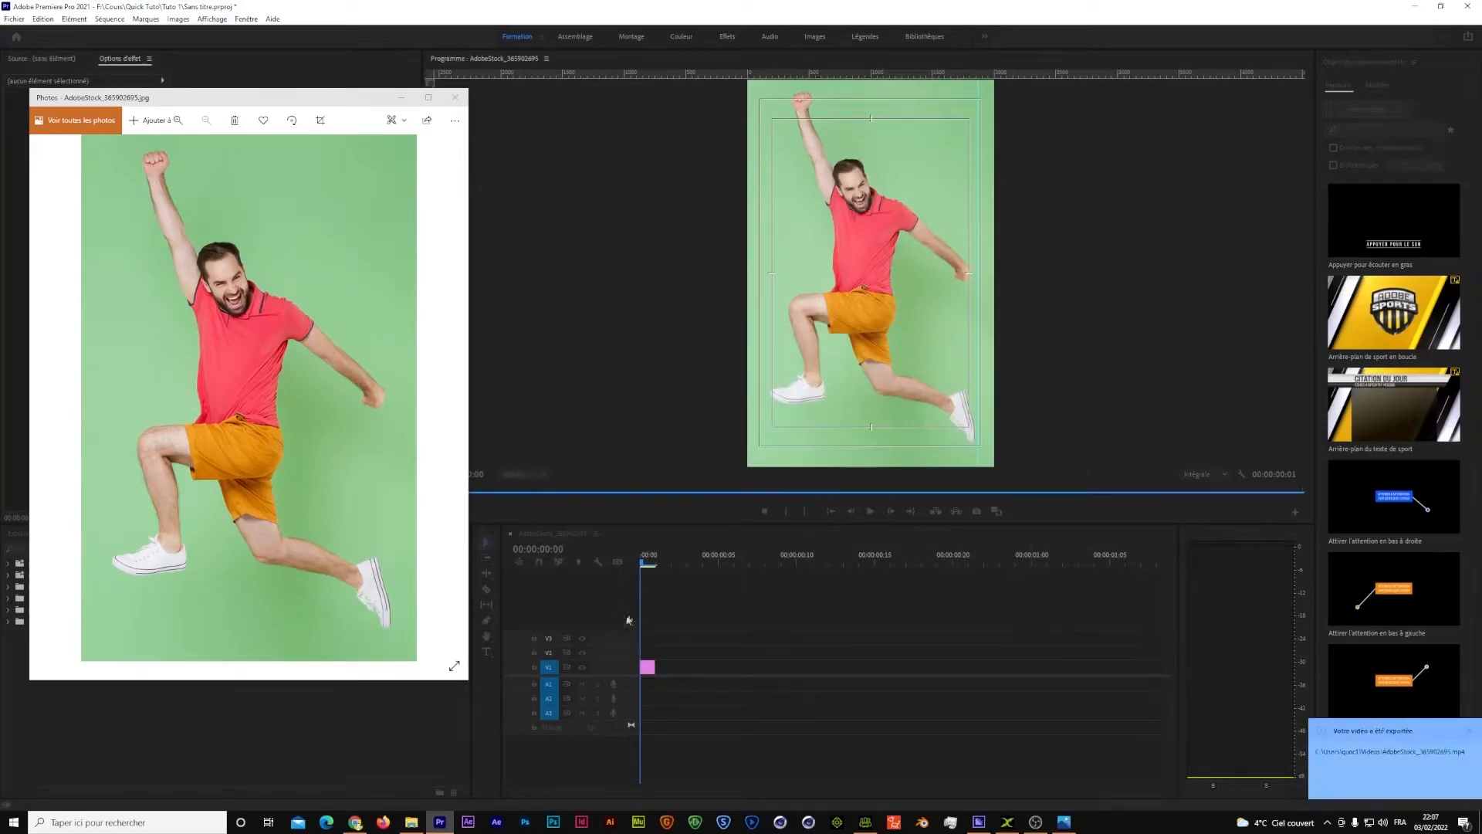
Switch to Plask, close the reference photo window, and import the exported photo video for motion extraction.
left_click(356, 823)
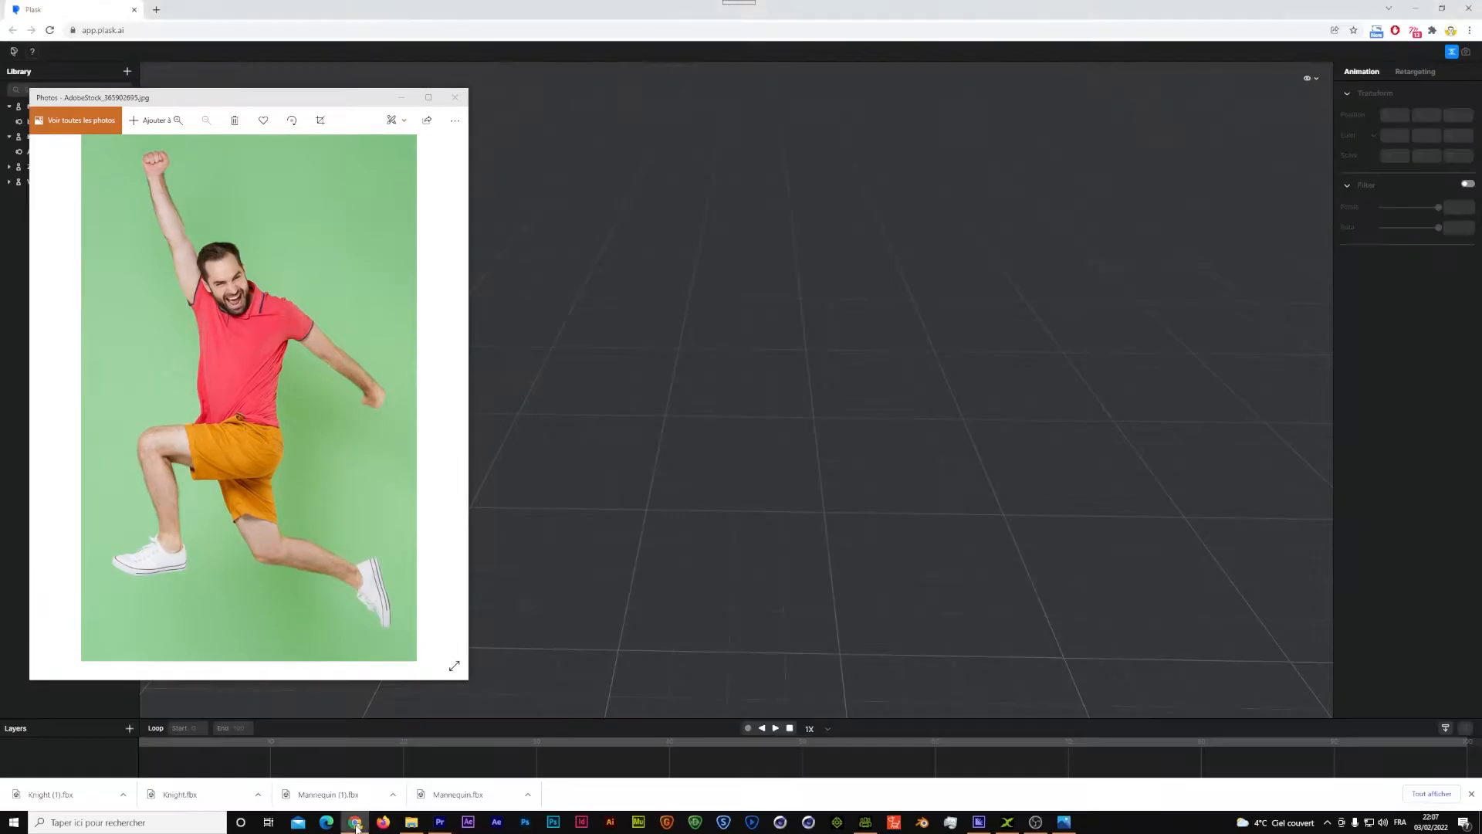
left_click(455, 97)
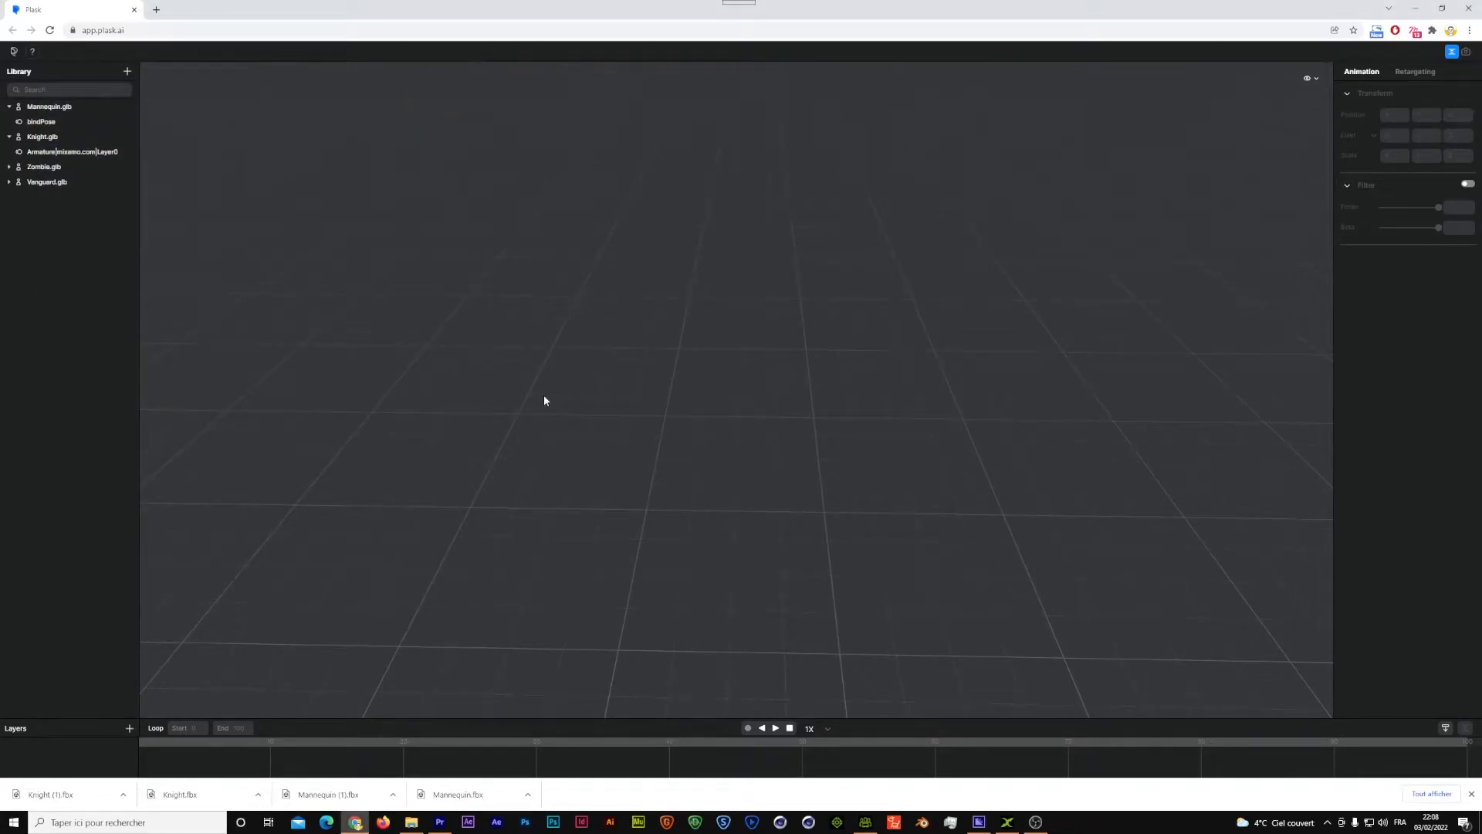
scroll(390, 186, "down", 1)
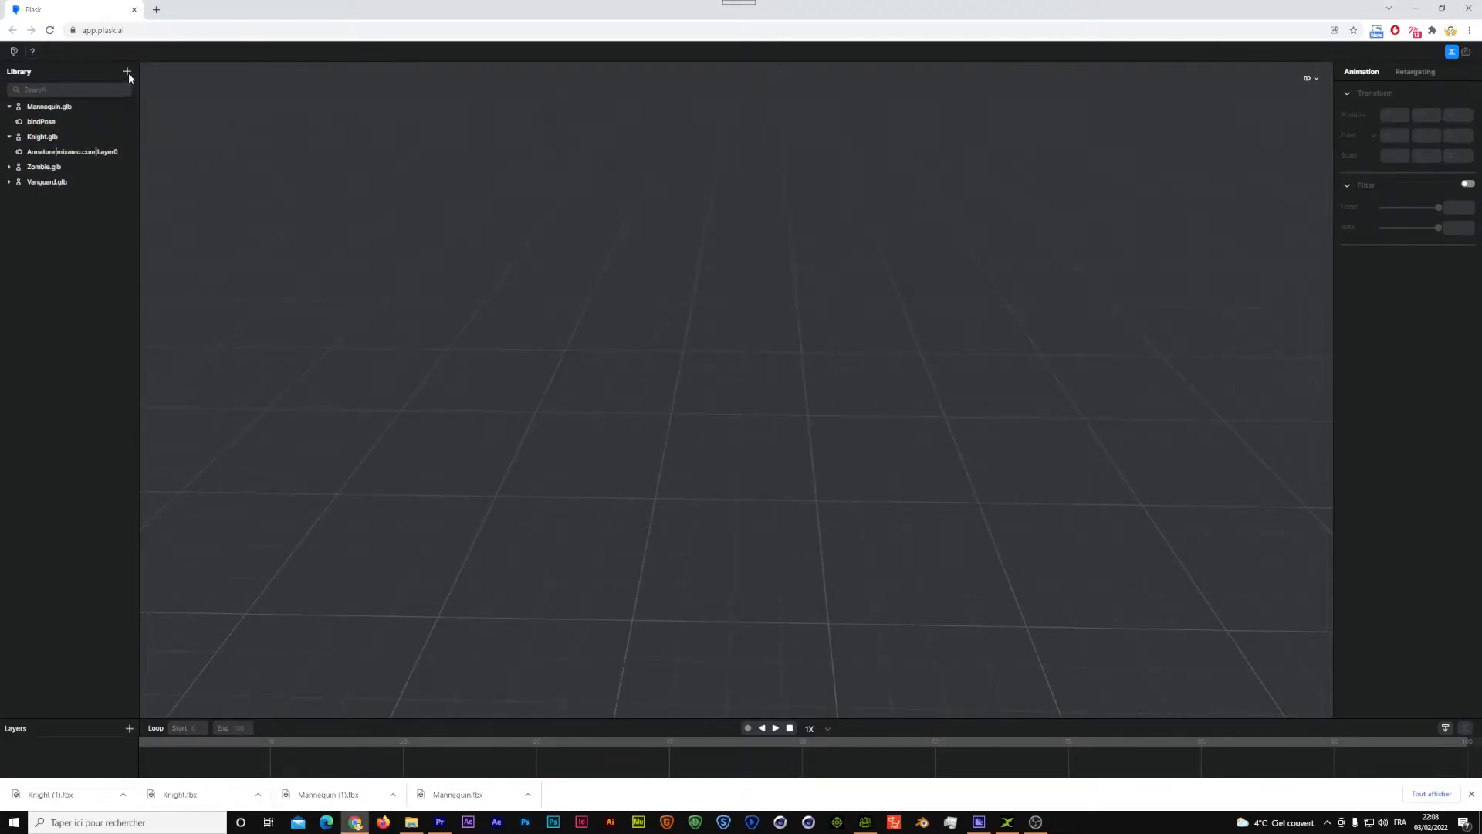
left_click(128, 72)
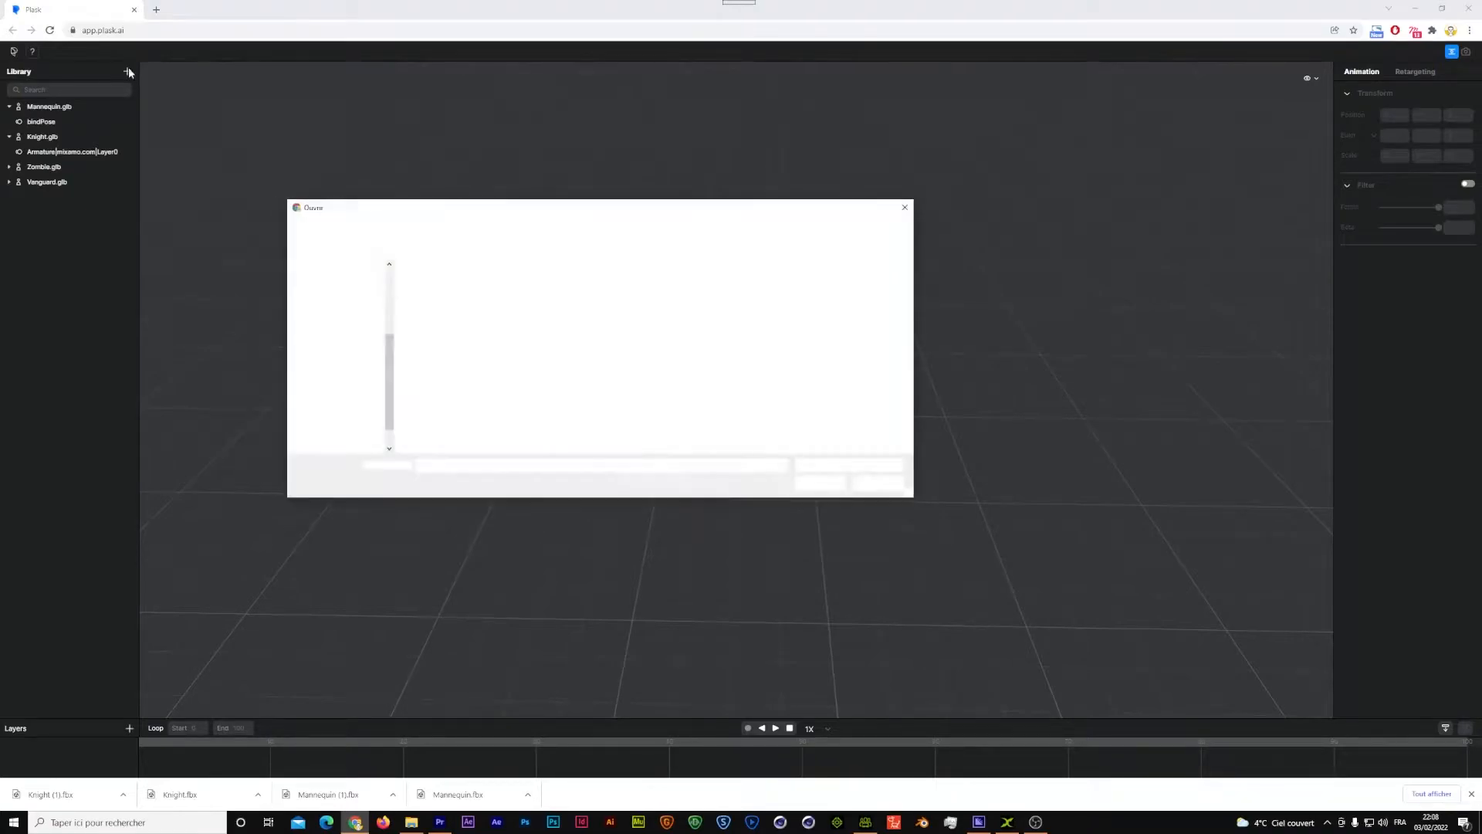
double_click(496, 309)
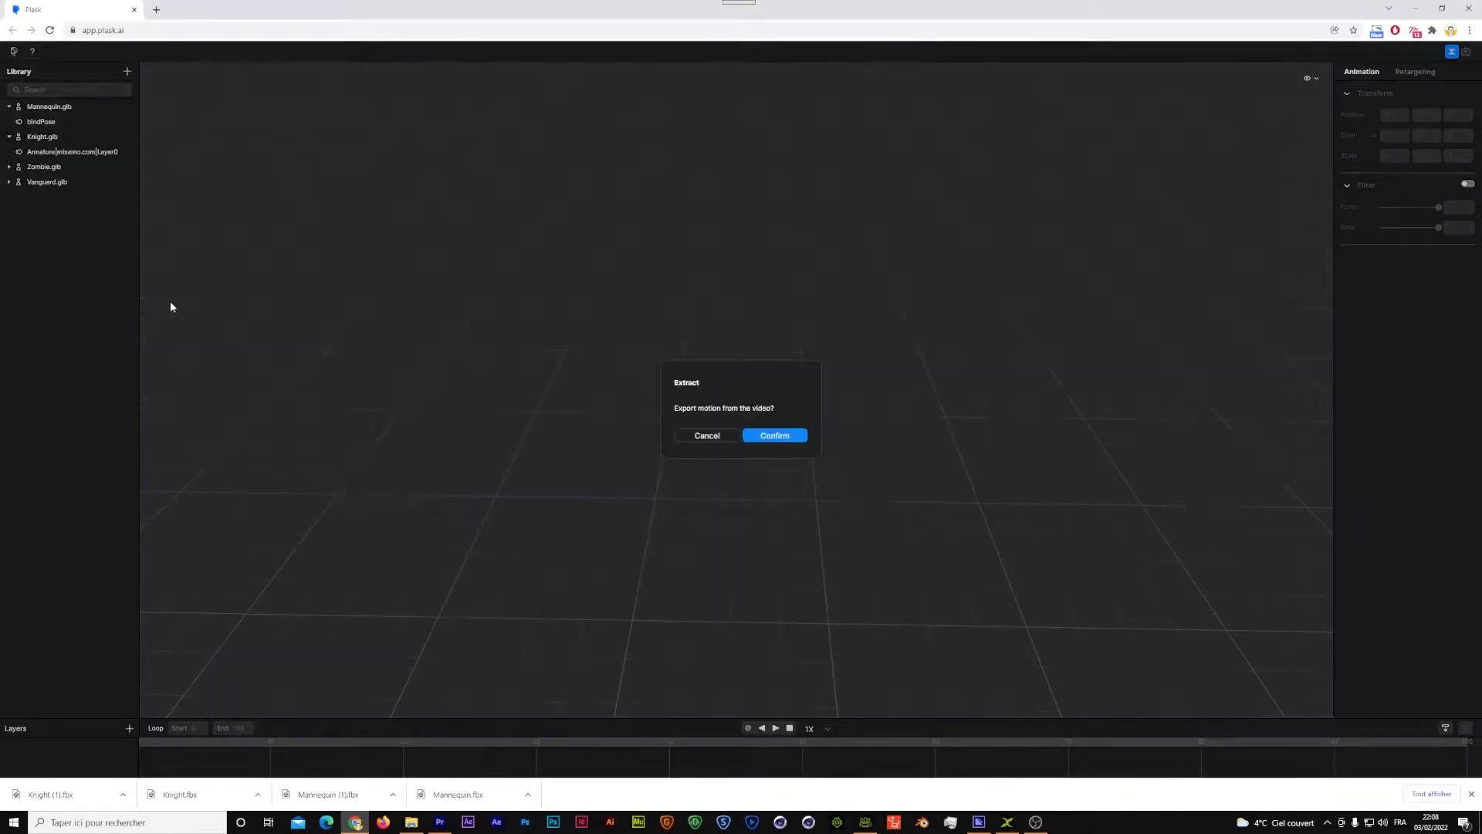
left_click(767, 435)
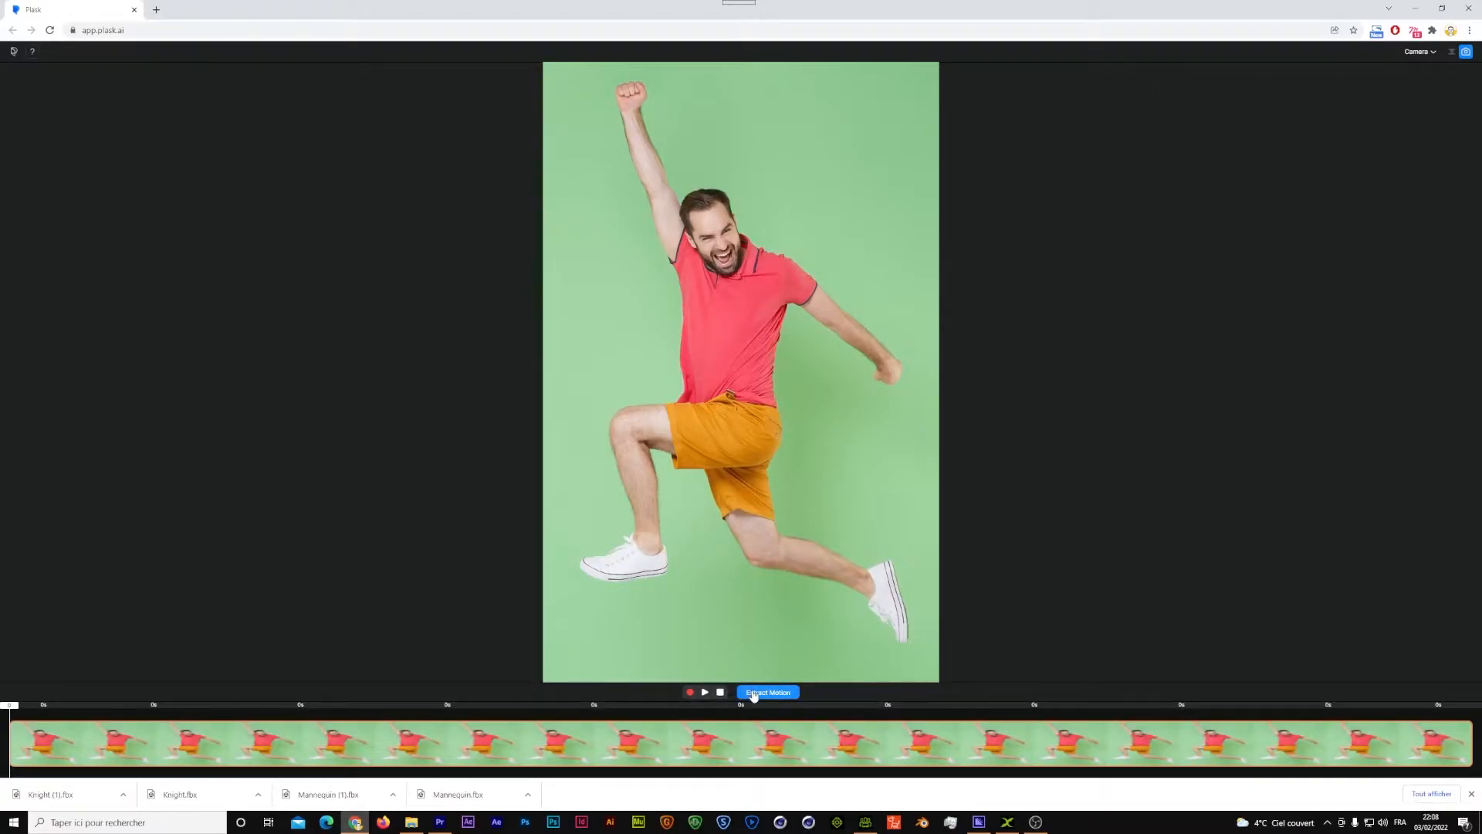
Try twice to extract motion from the imported video, naming it "Super" on the first attempt, and dismiss the dialogs.
left_click(755, 692)
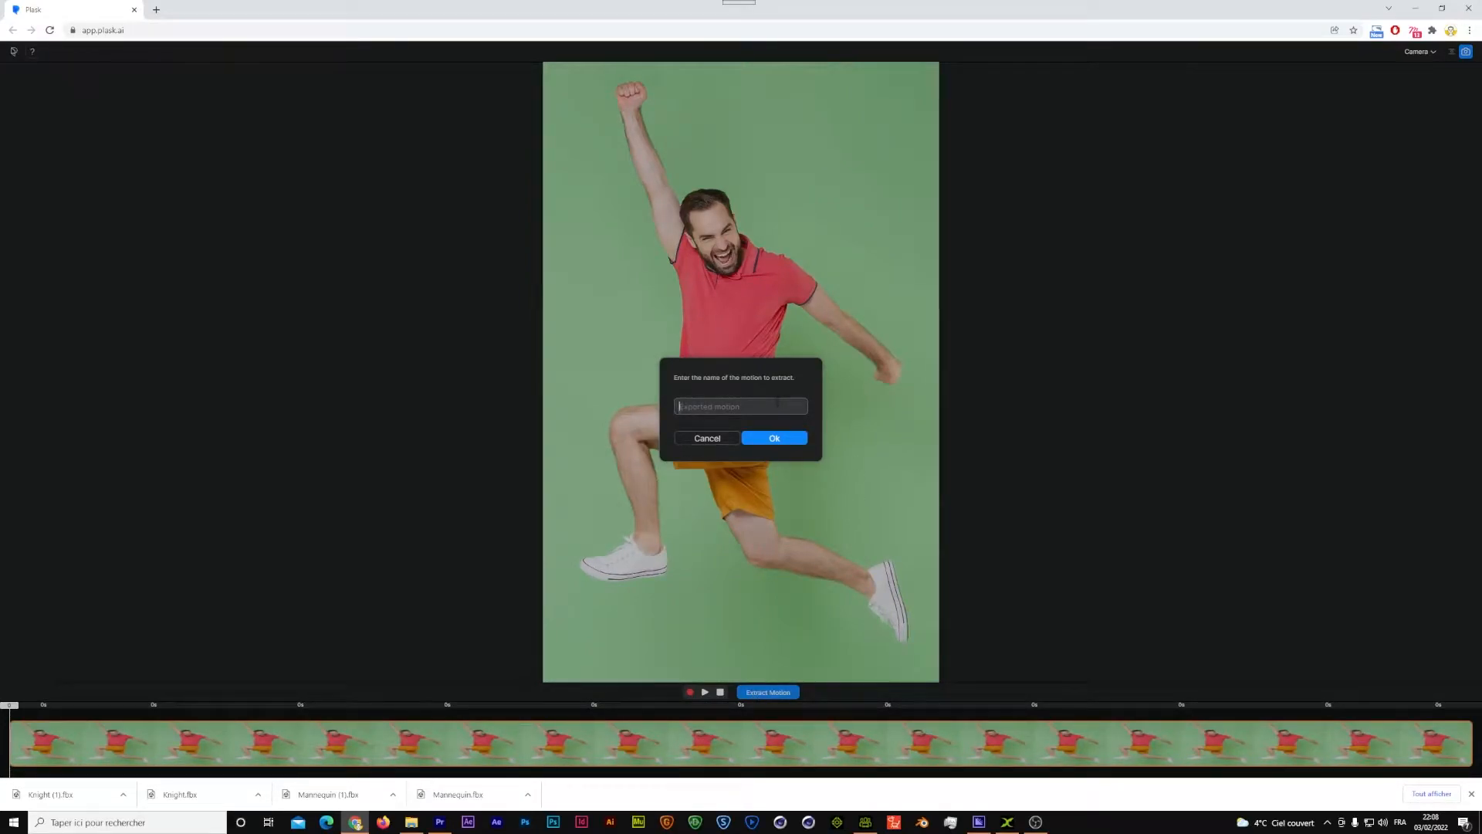
type("Super")
left_click(776, 440)
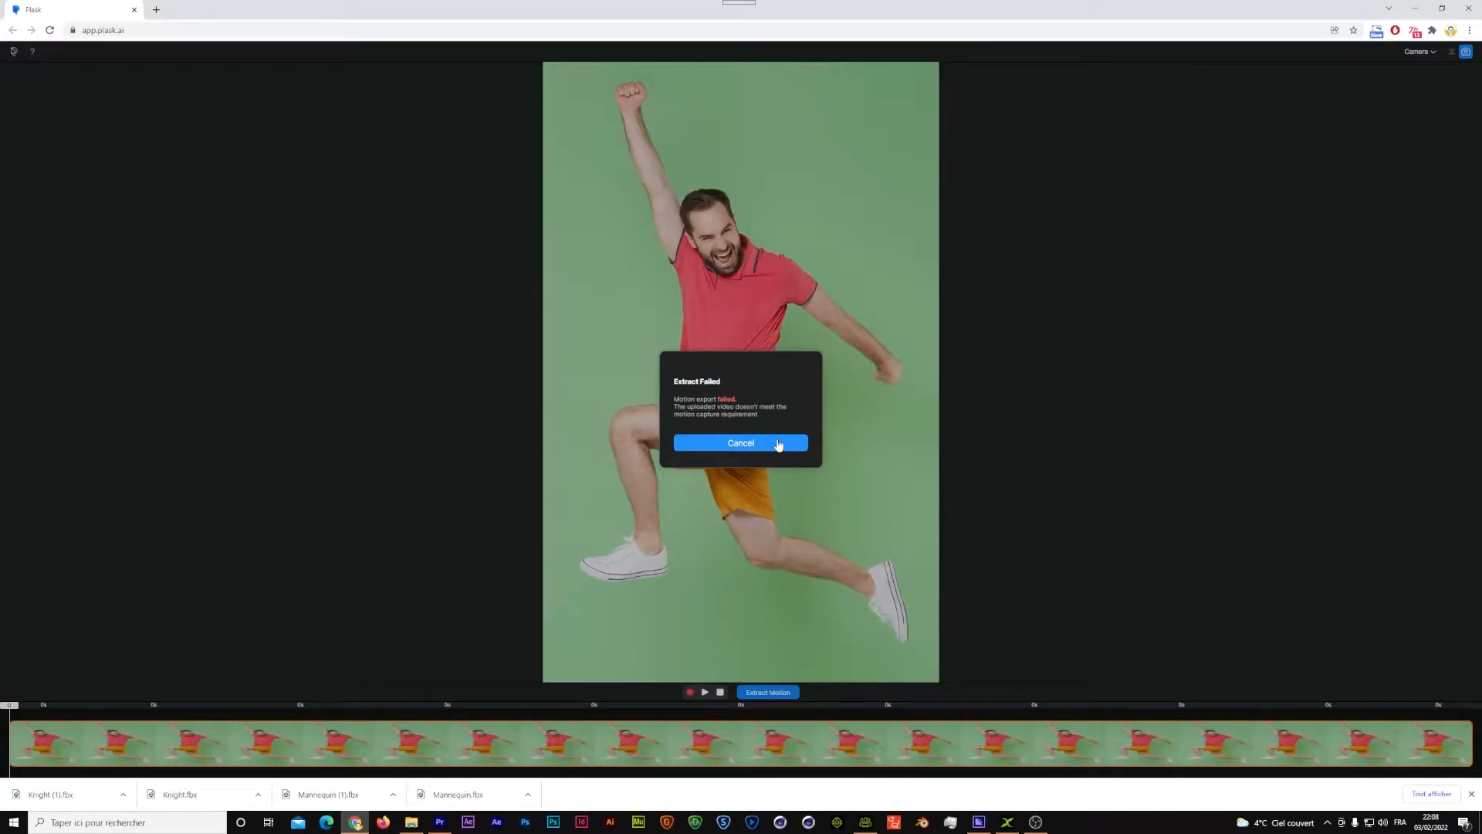
left_click(778, 444)
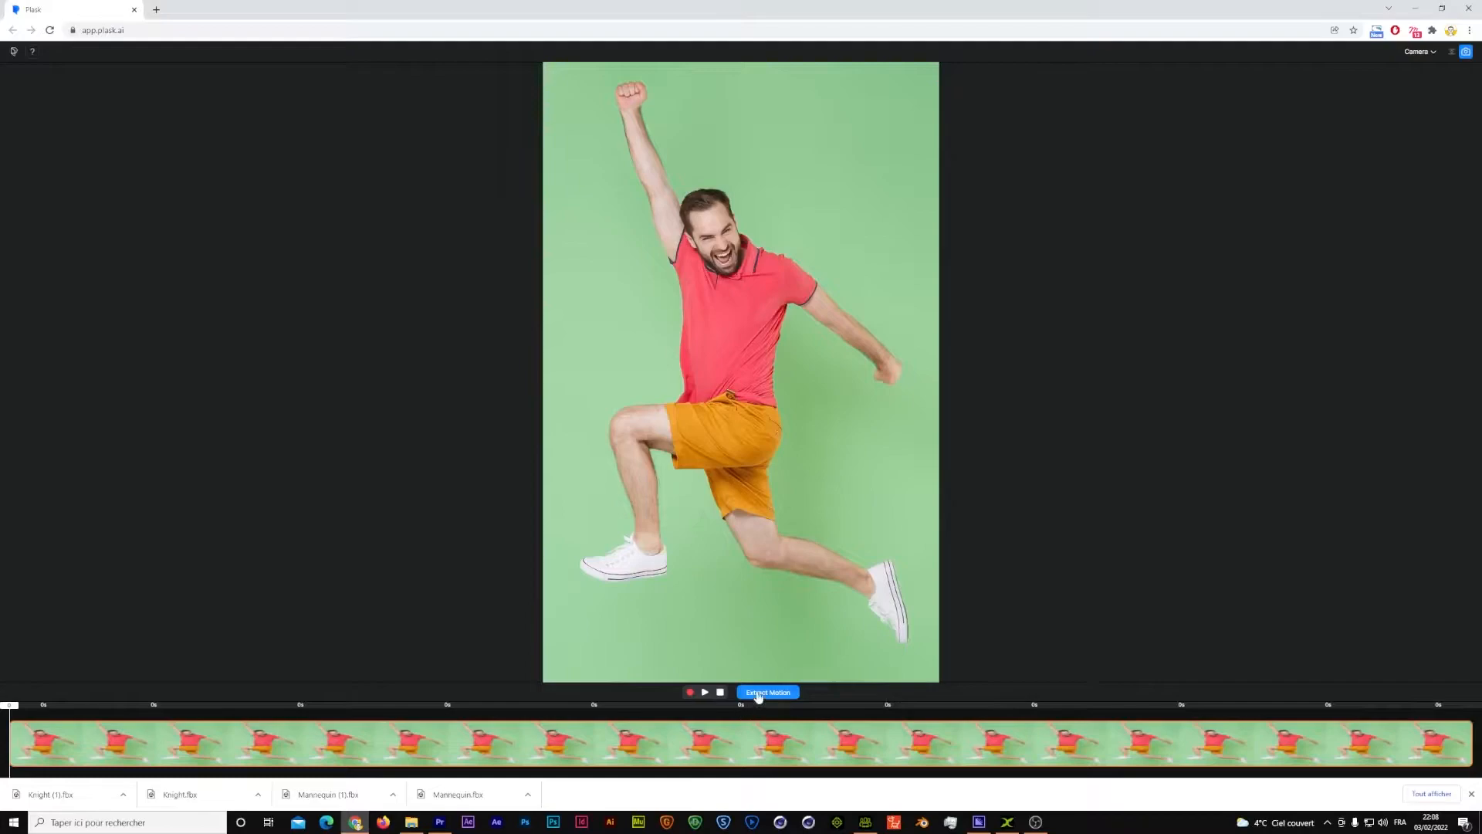
left_click(758, 693)
left_click(776, 439)
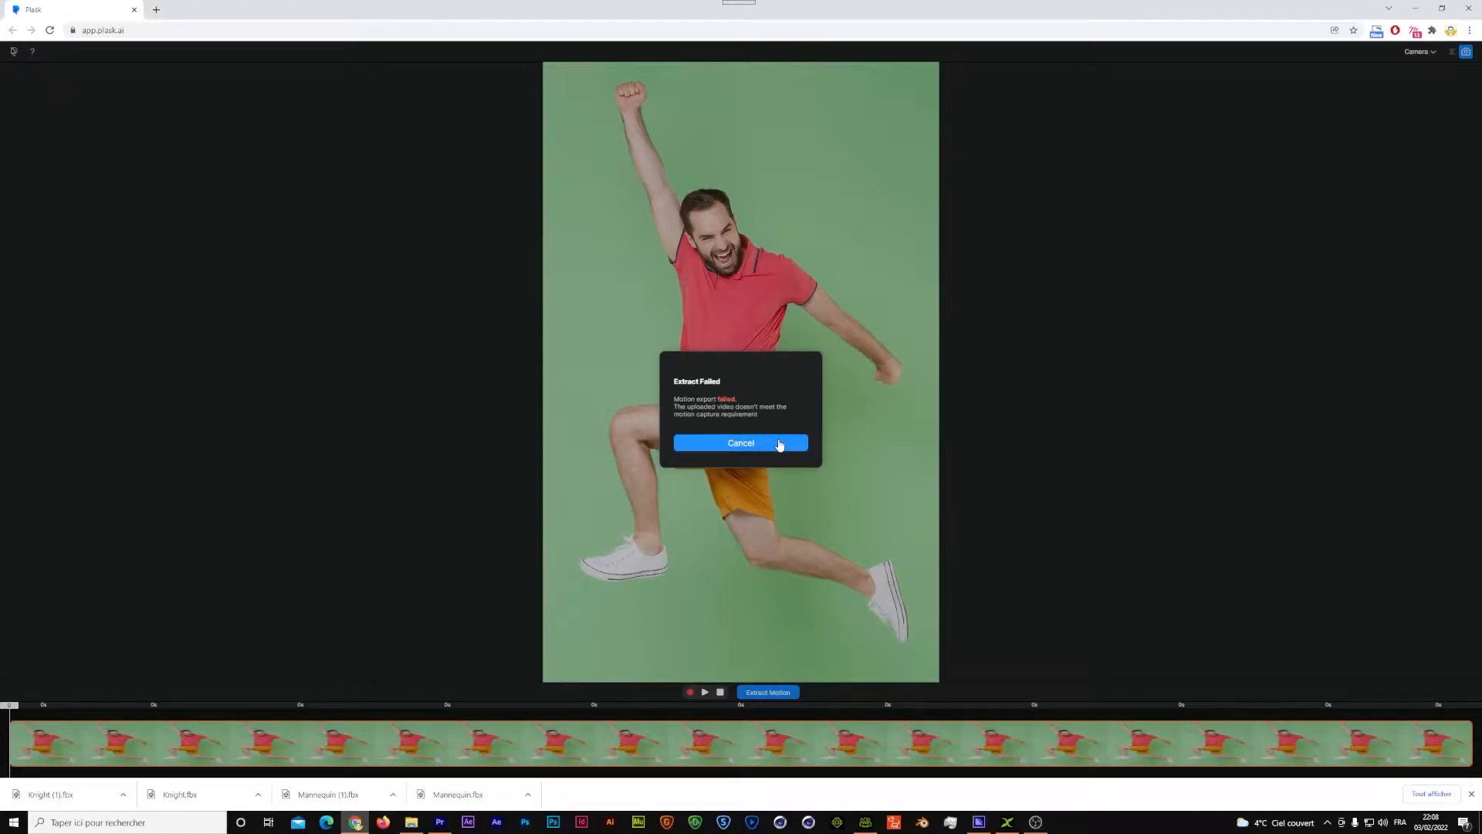
left_click(779, 445)
Switch to Premiere Pro, extend the photo clip to 10 frames and play the sequence.
left_click(440, 821)
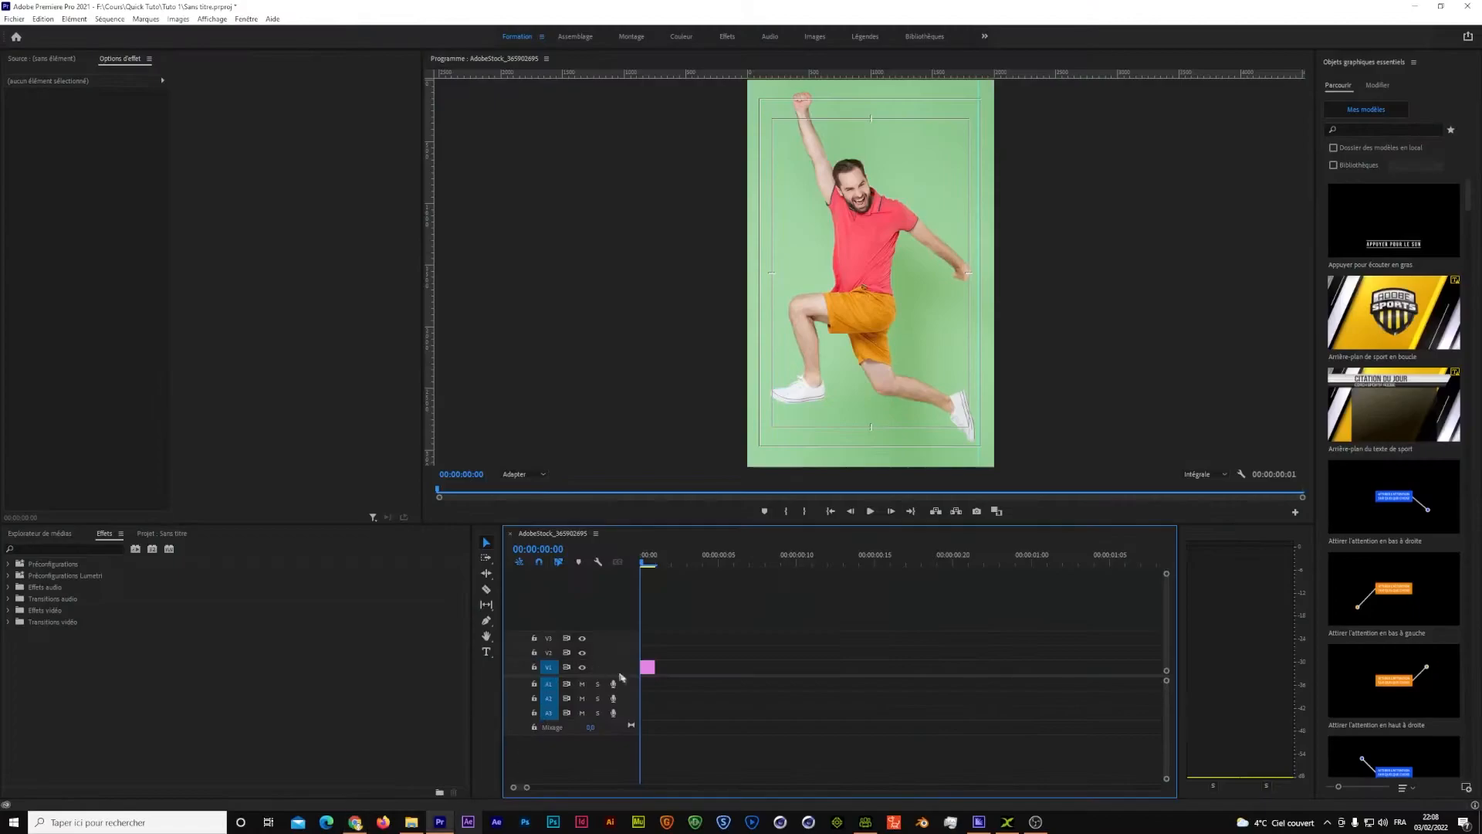
left_click_drag(649, 667, 716, 667)
left_click_drag(645, 566, 795, 587)
left_click_drag(716, 667, 796, 667)
key("Home")
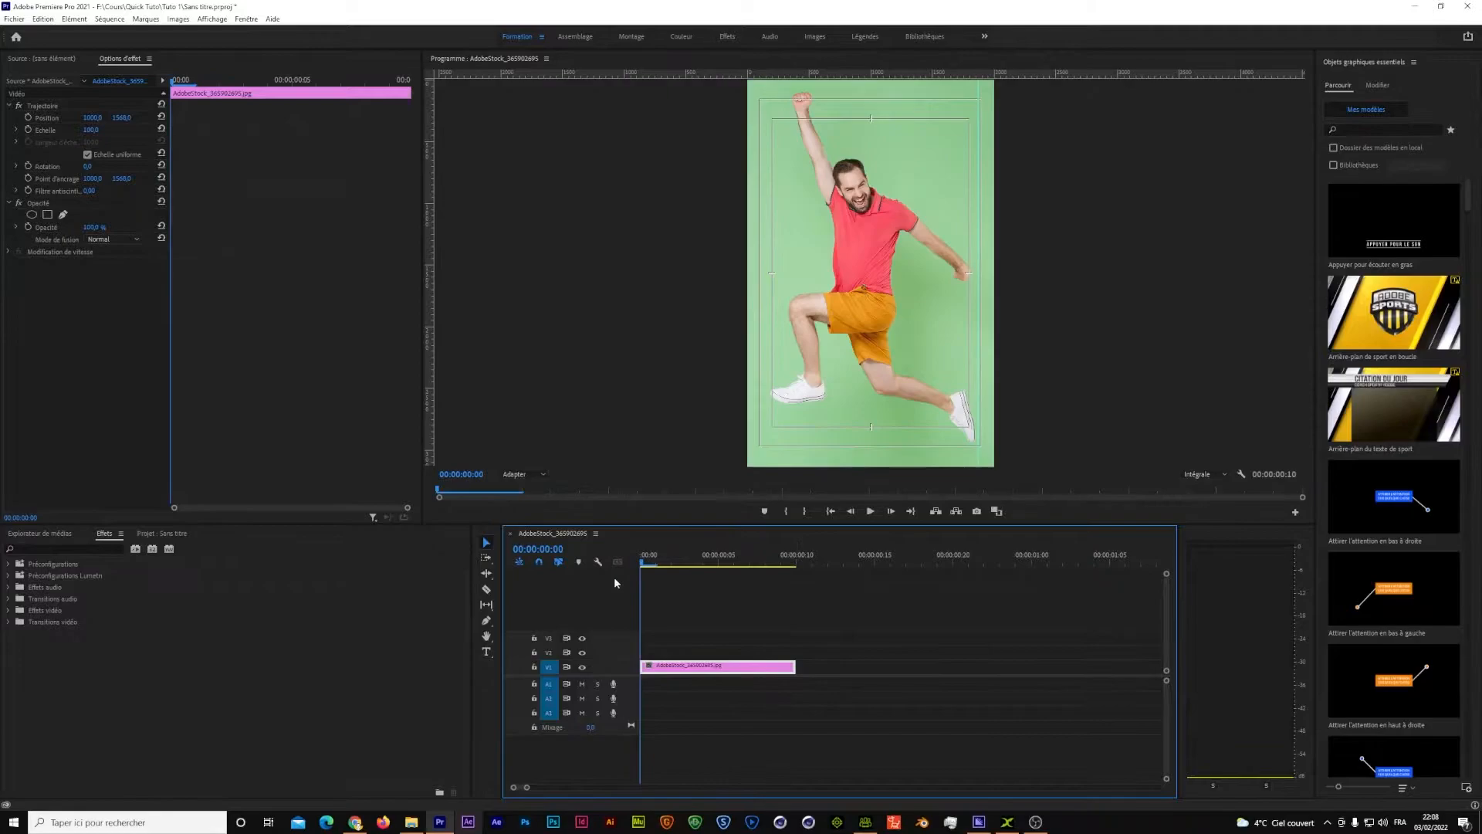
left_click(870, 511)
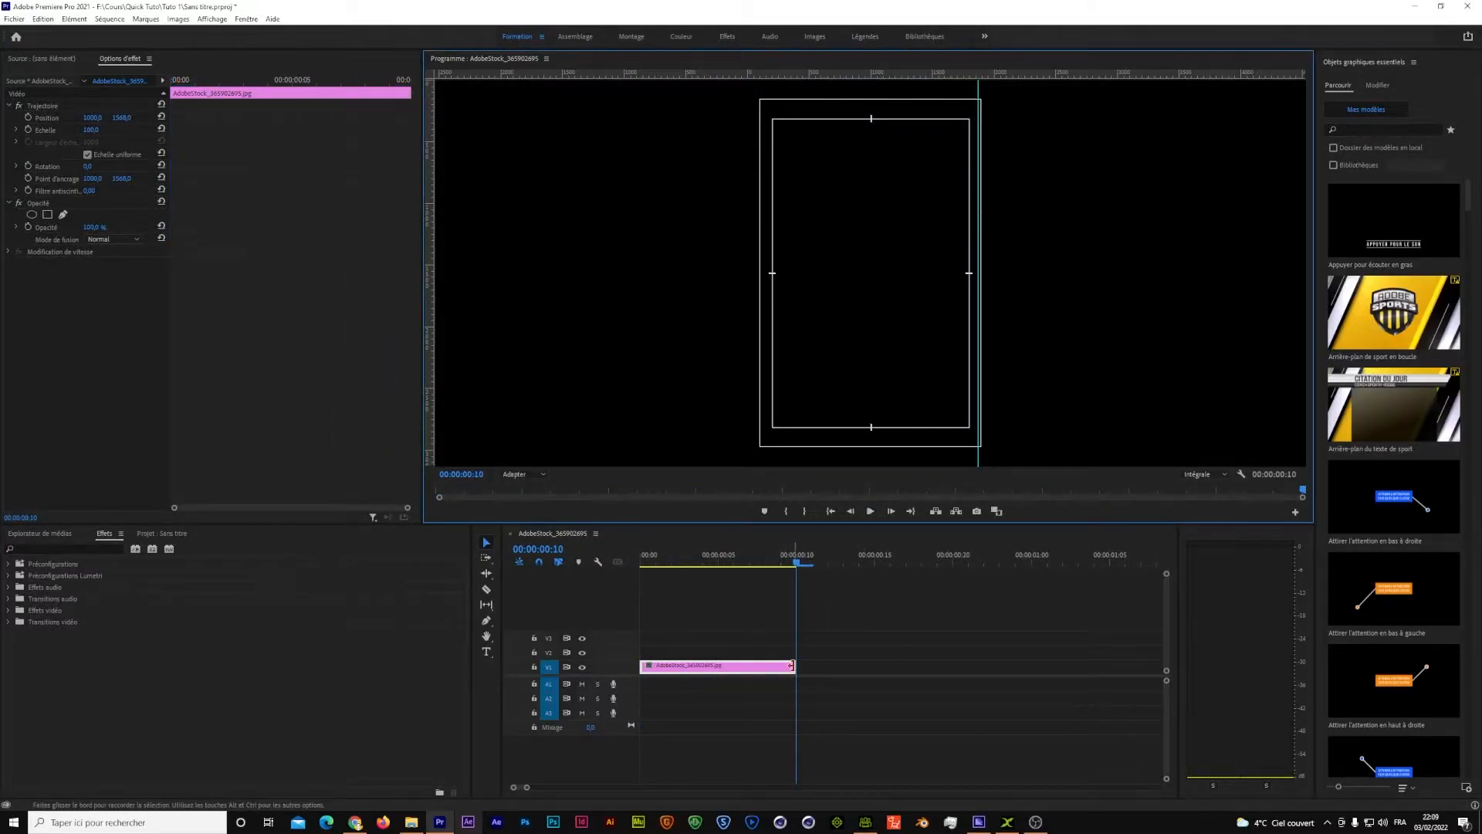
Extend the photo clip to end at 00:00:01:00 and return the playhead to the sequence start.
left_click(530, 788)
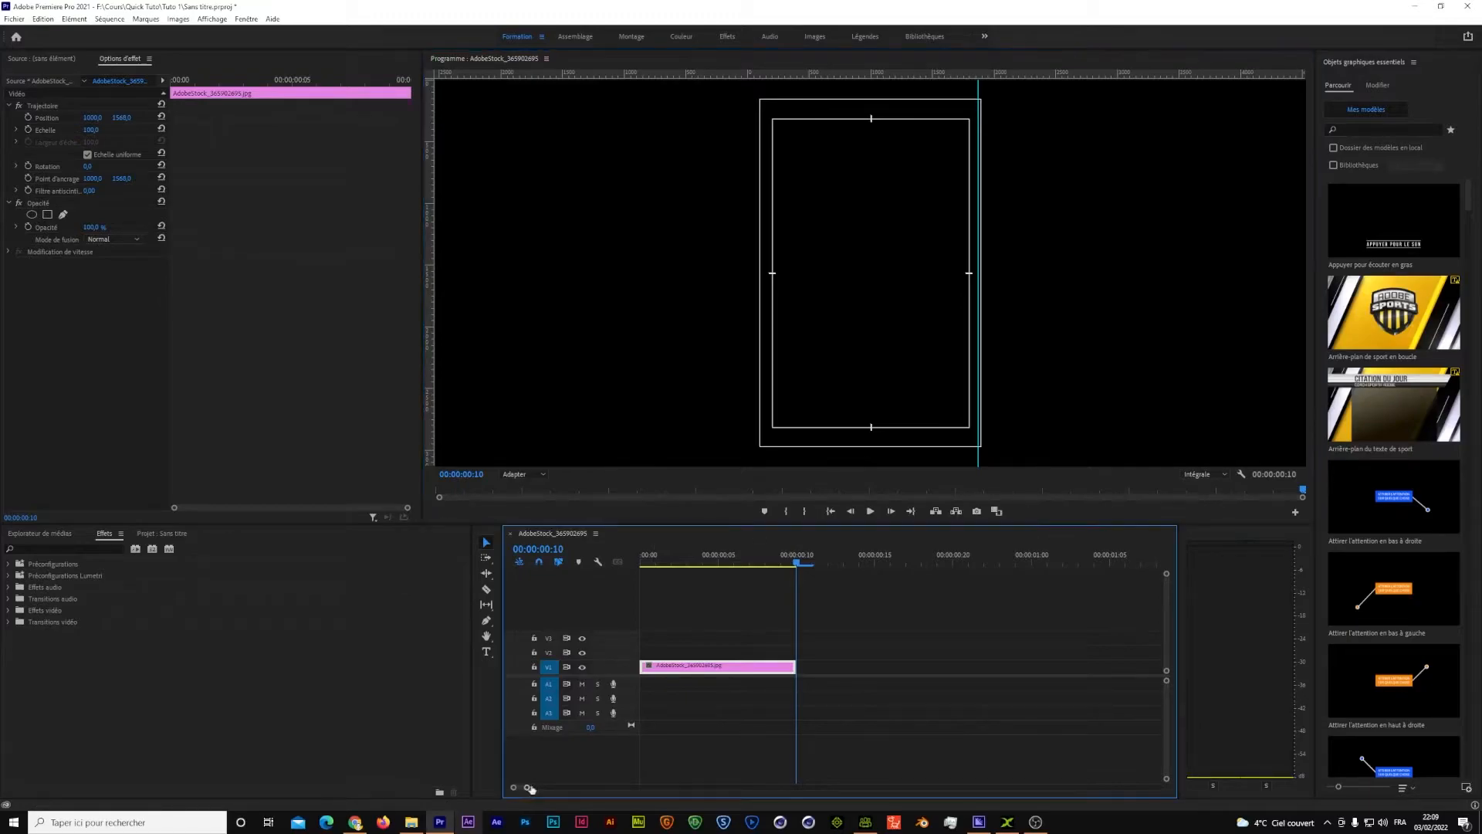
left_click_drag(530, 788, 575, 788)
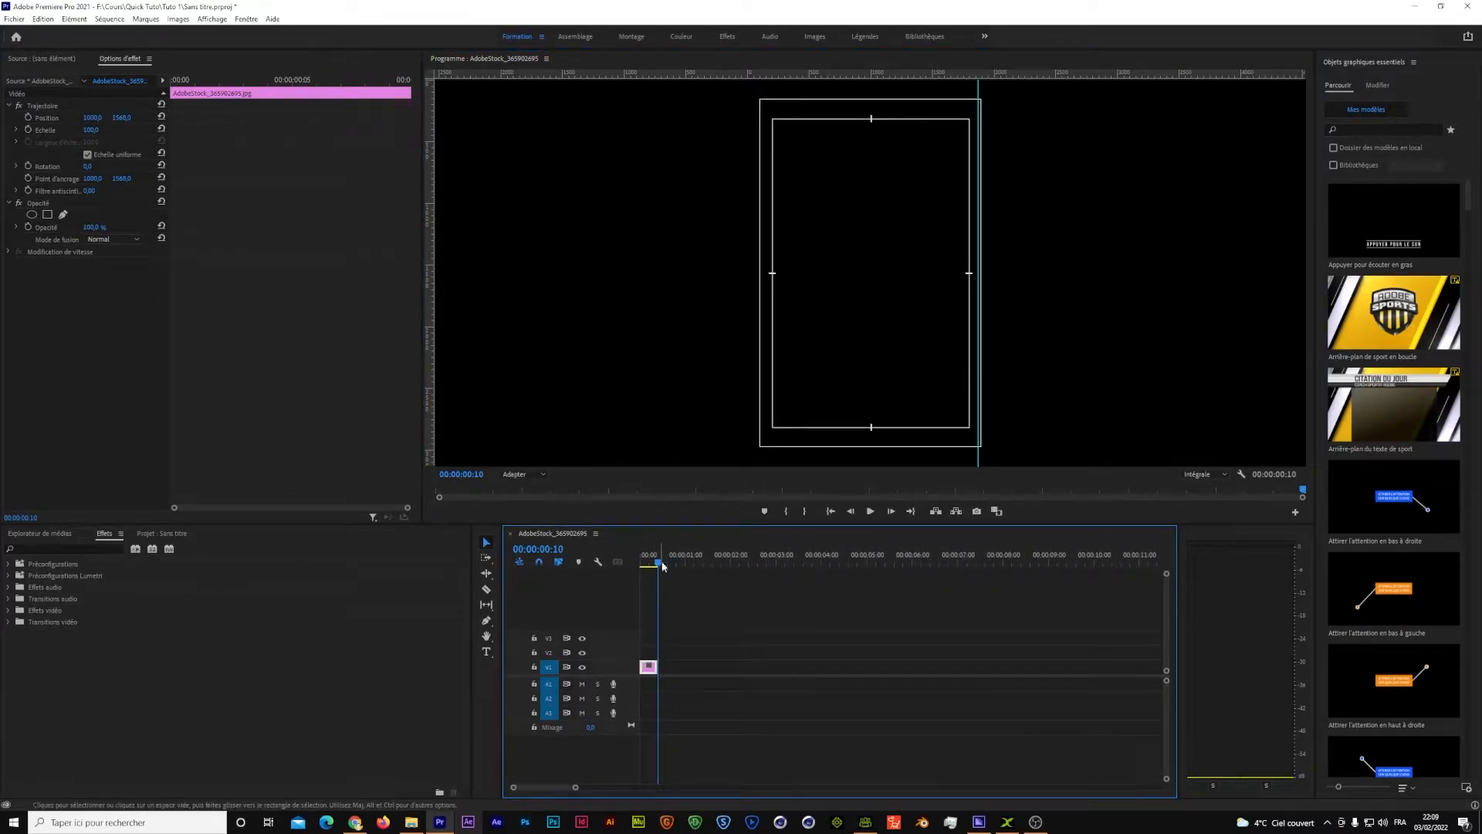
left_click_drag(662, 568, 685, 566)
left_click_drag(657, 667, 684, 667)
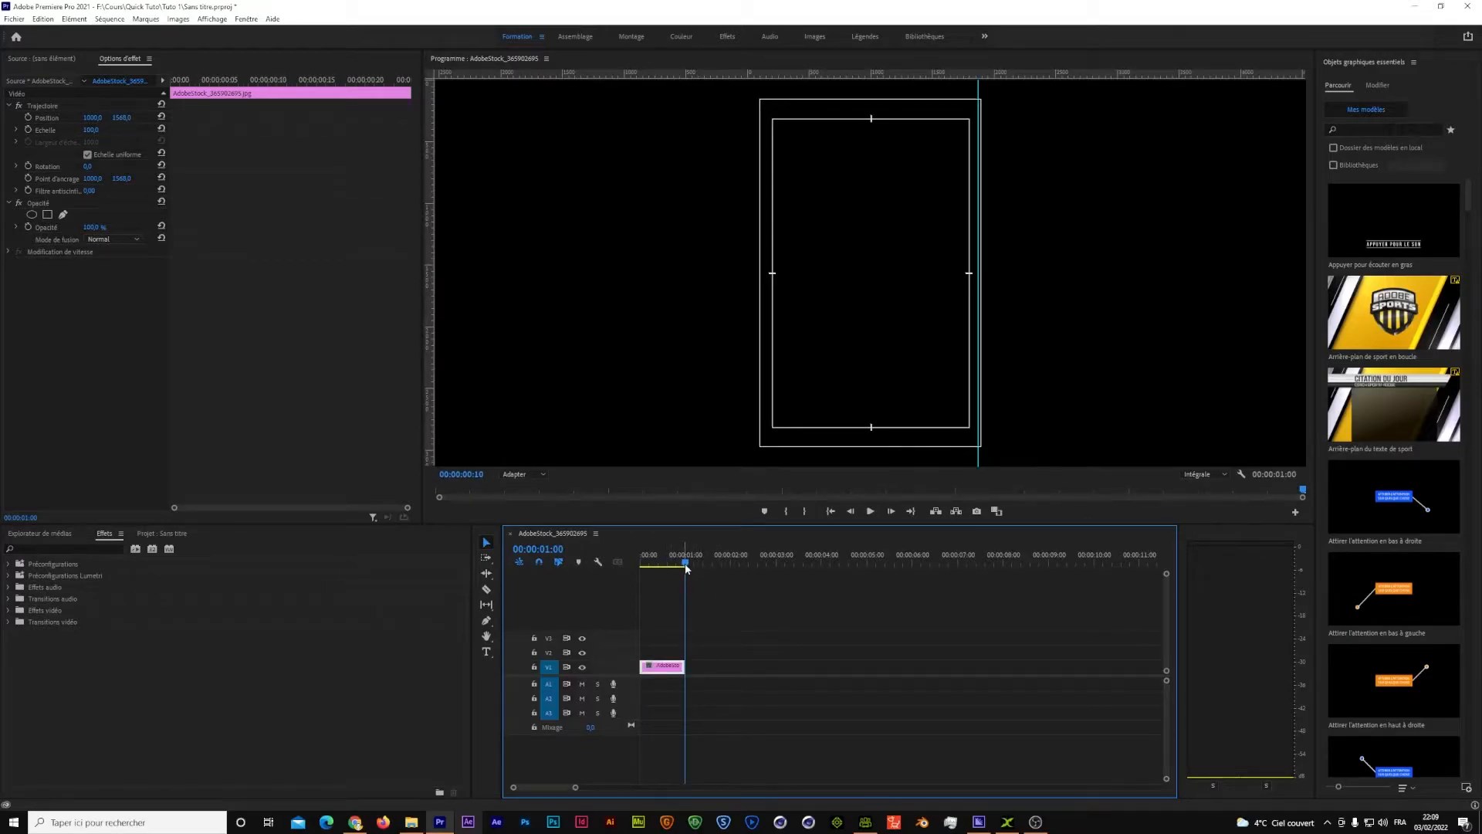
key("Home")
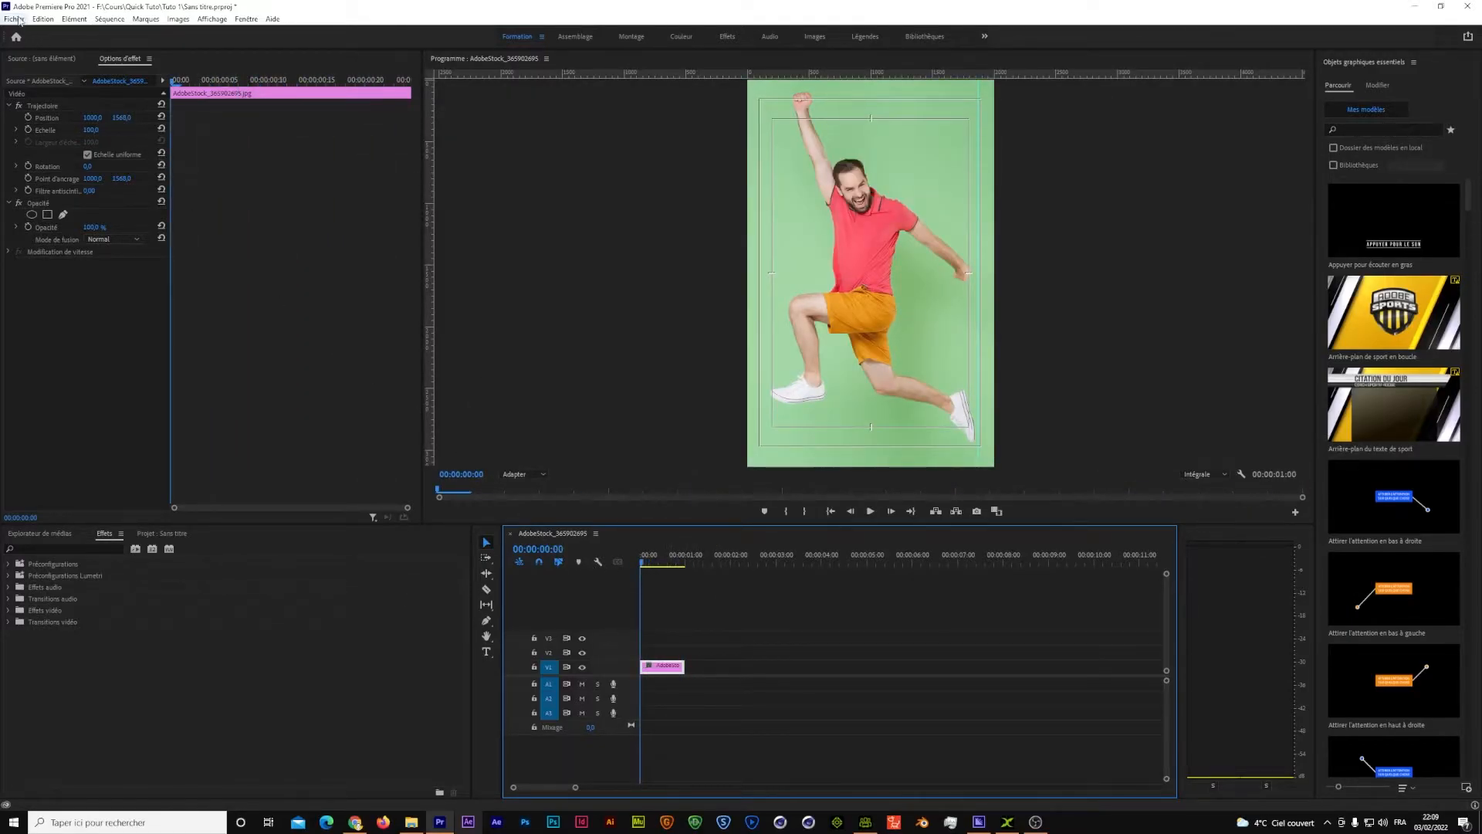
Export the photo sequence as an H.264 video, overwriting AdobeStock_365902695.mp4 in the Videos folder.
left_click(15, 19)
mouse_move(46, 349)
left_click(214, 349)
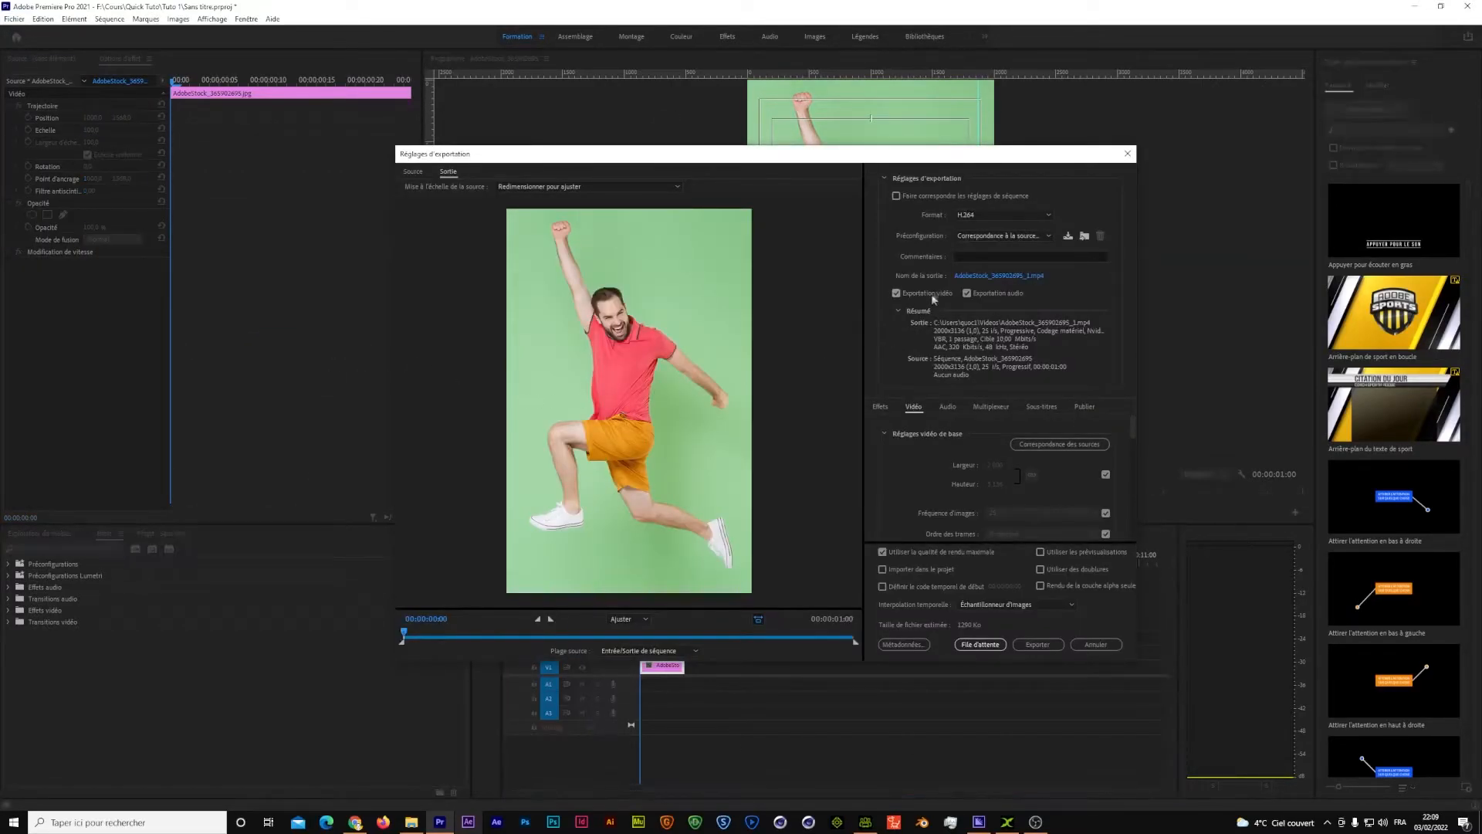
left_click(974, 276)
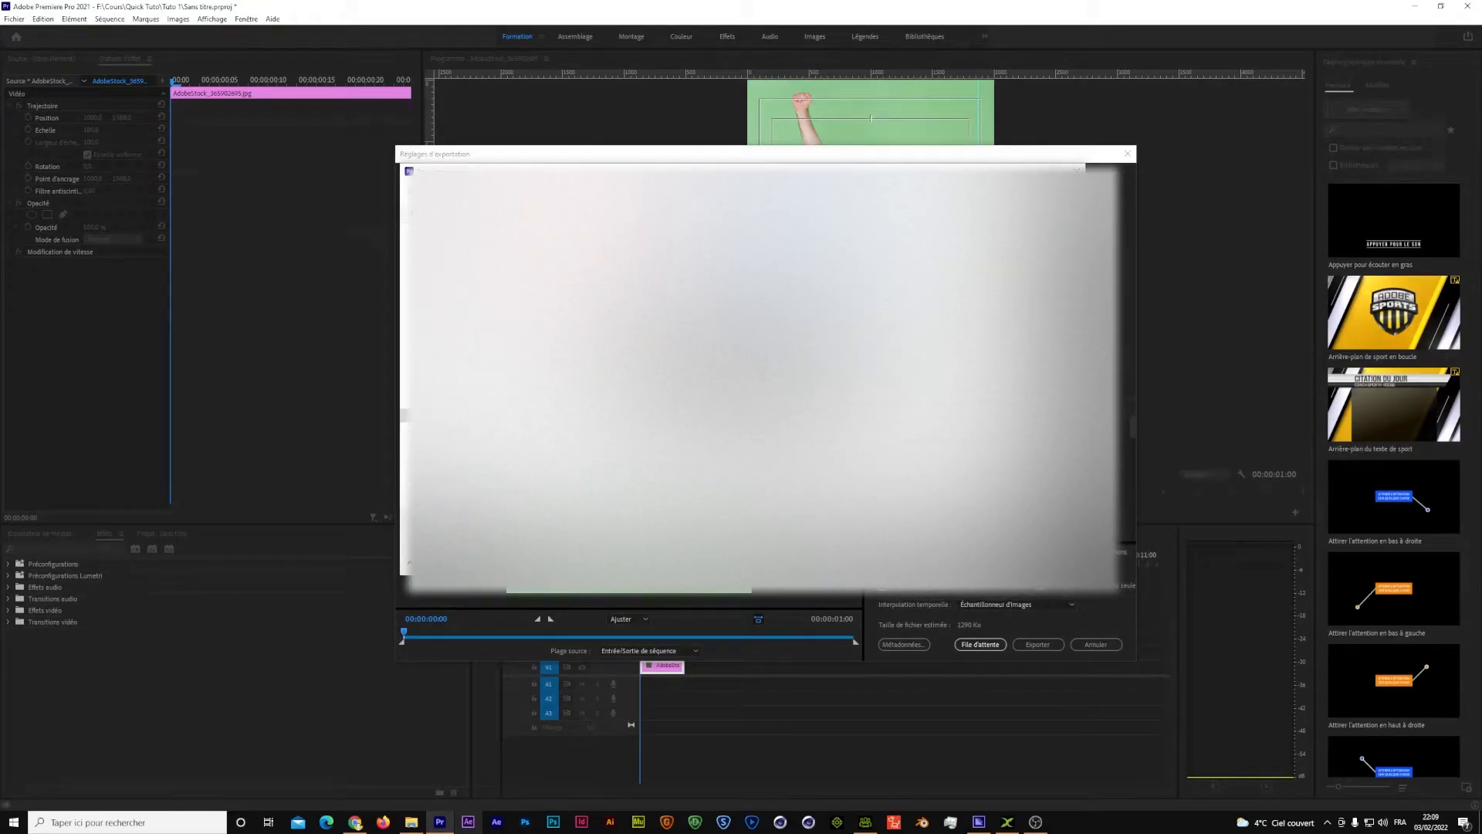
left_click(1040, 562)
left_click(1039, 645)
left_click(823, 430)
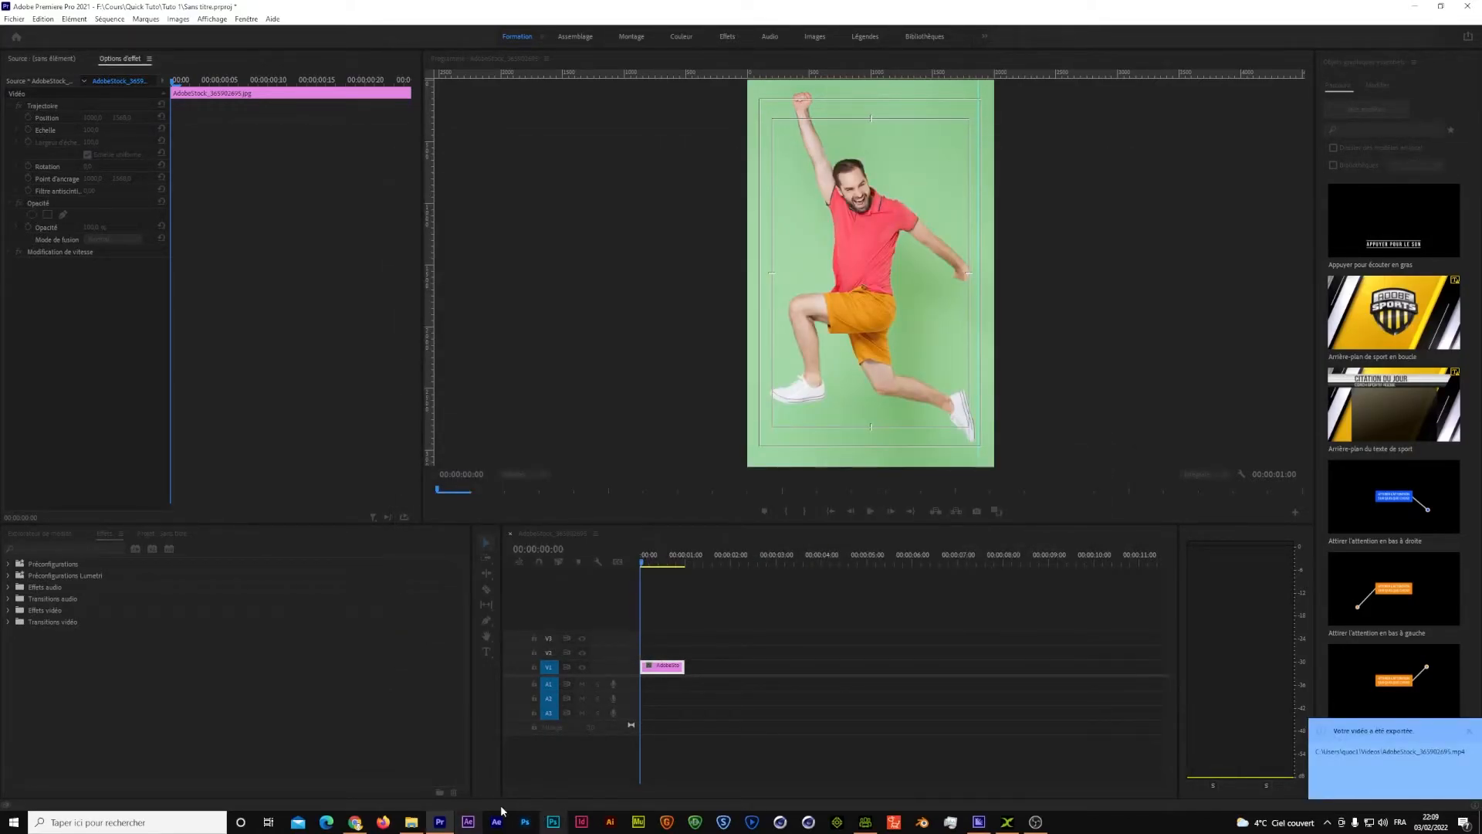
Switch to Plask, open a fresh workspace from its home page, and import the re-exported video for motion extraction.
left_click(357, 823)
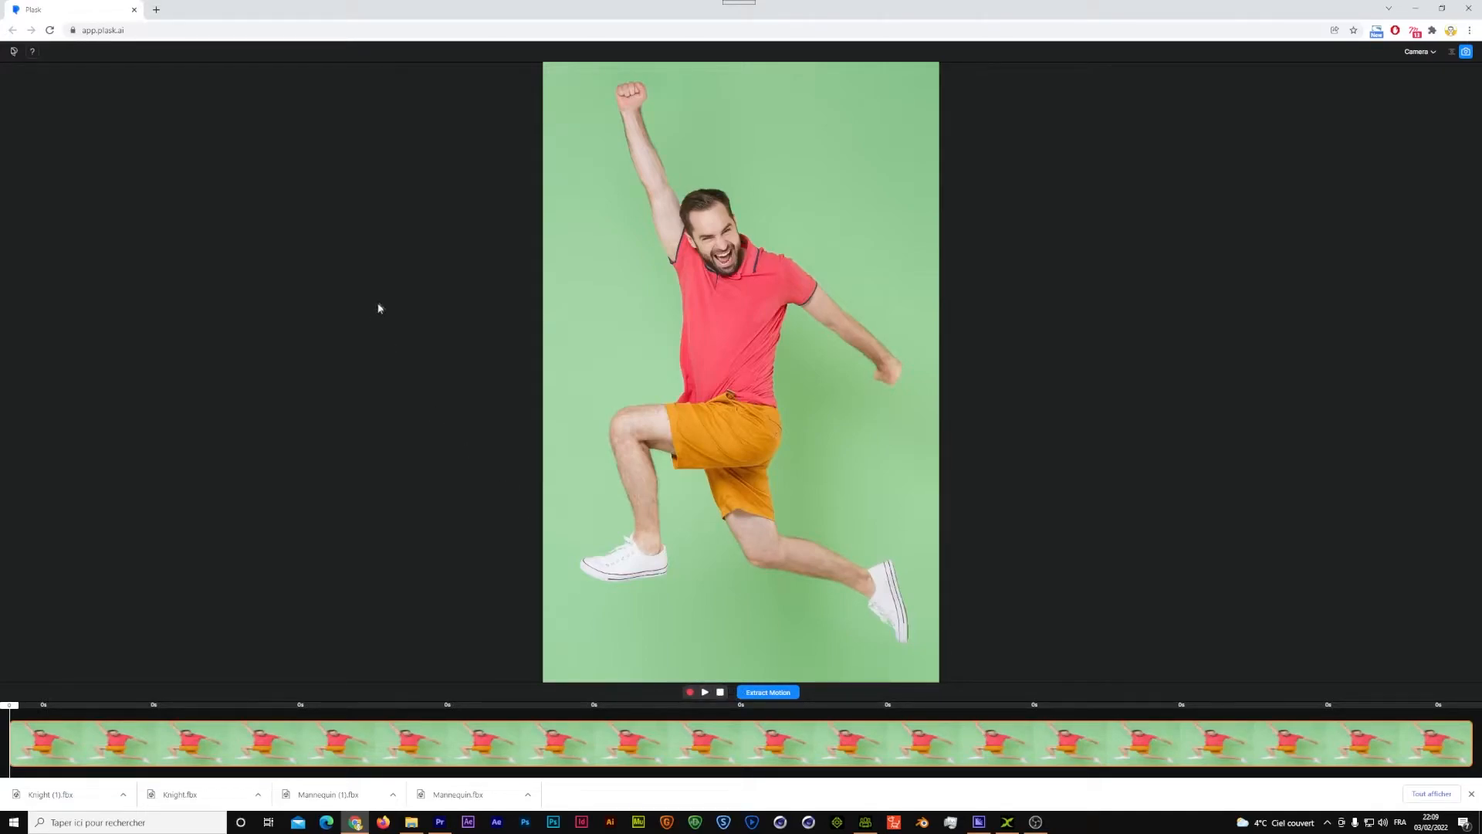
left_click(14, 52)
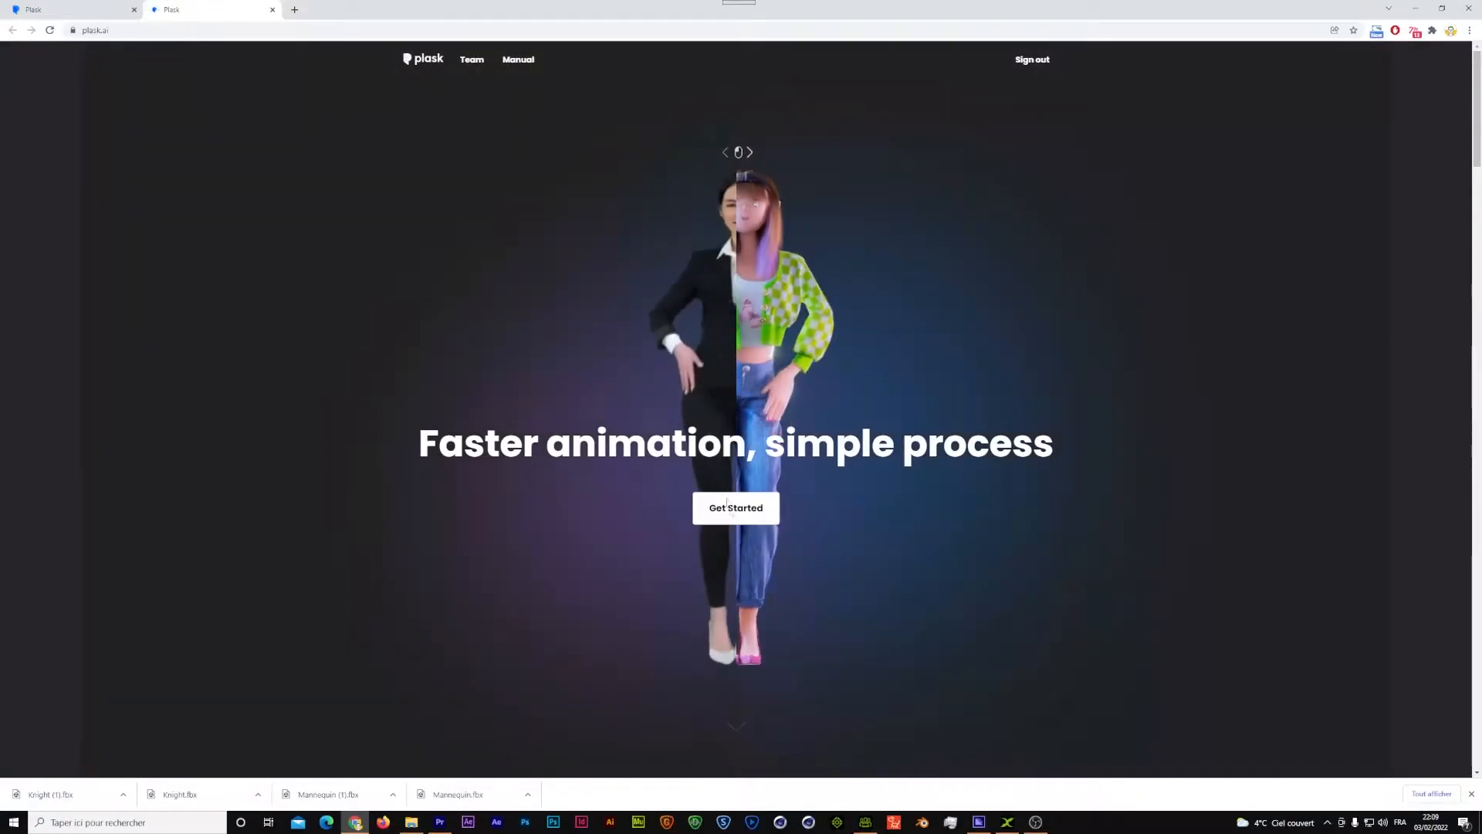
left_click(736, 508)
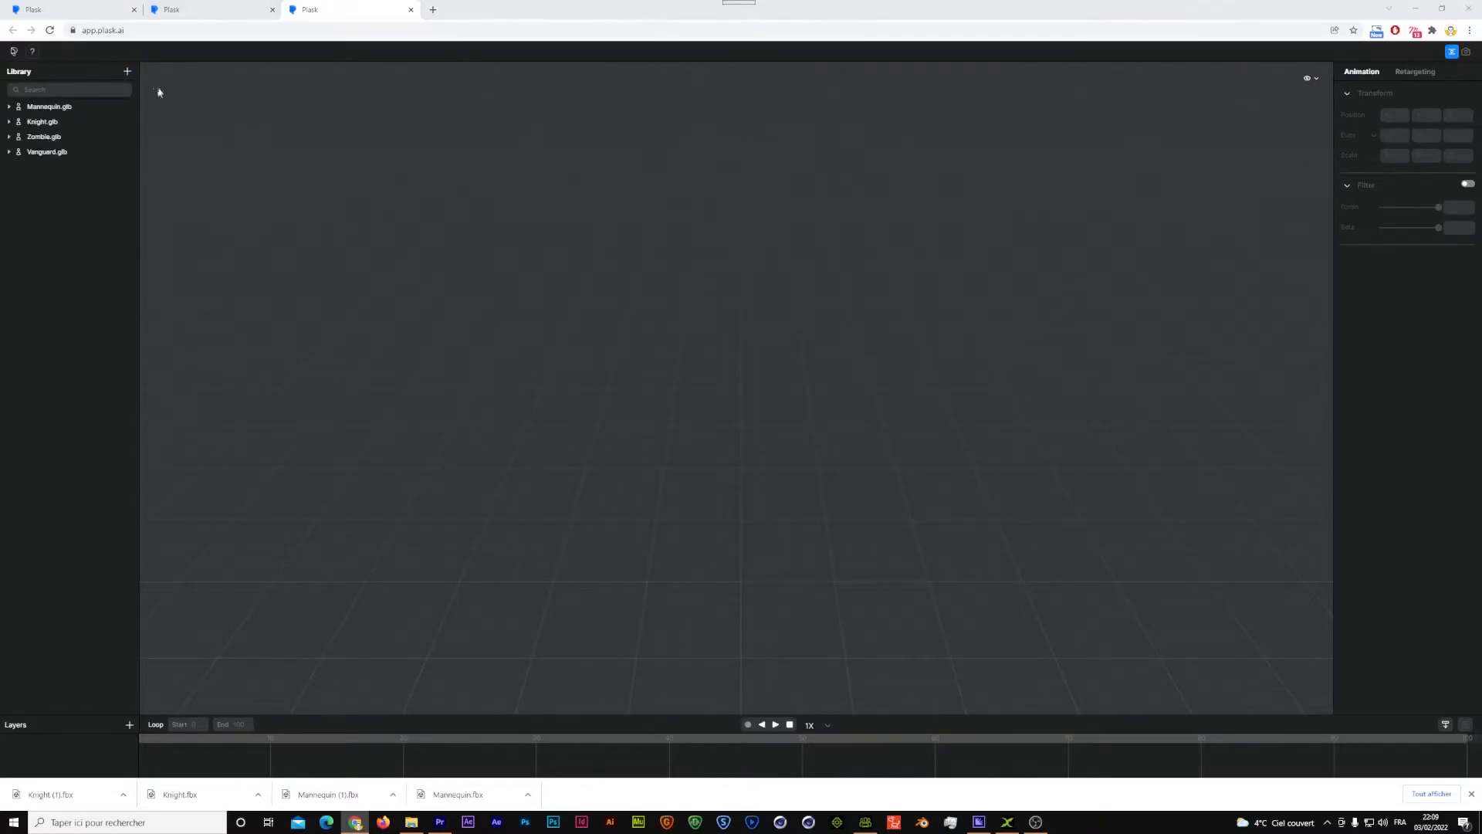
left_click(128, 73)
double_click(488, 297)
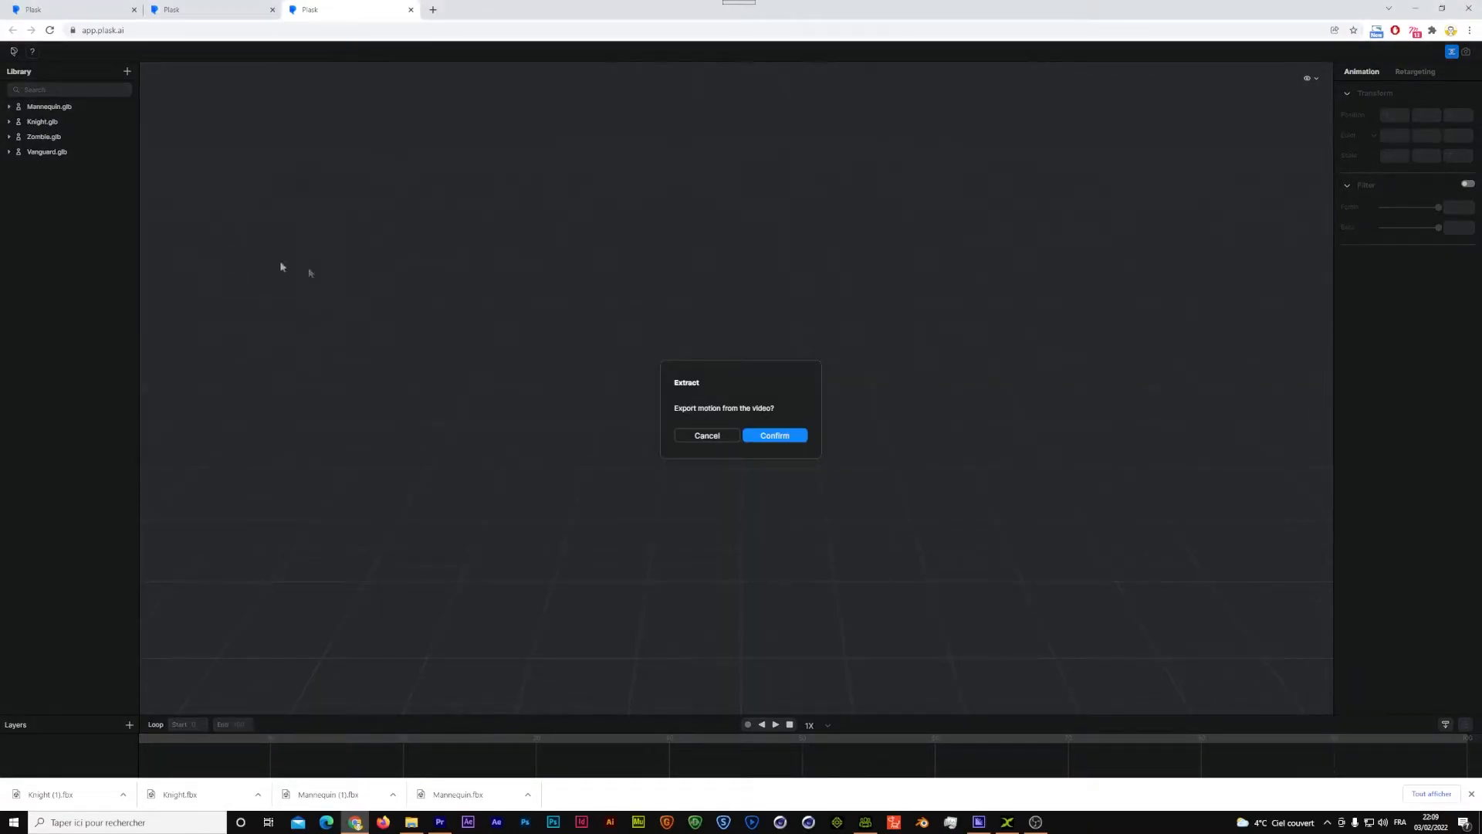
left_click(780, 435)
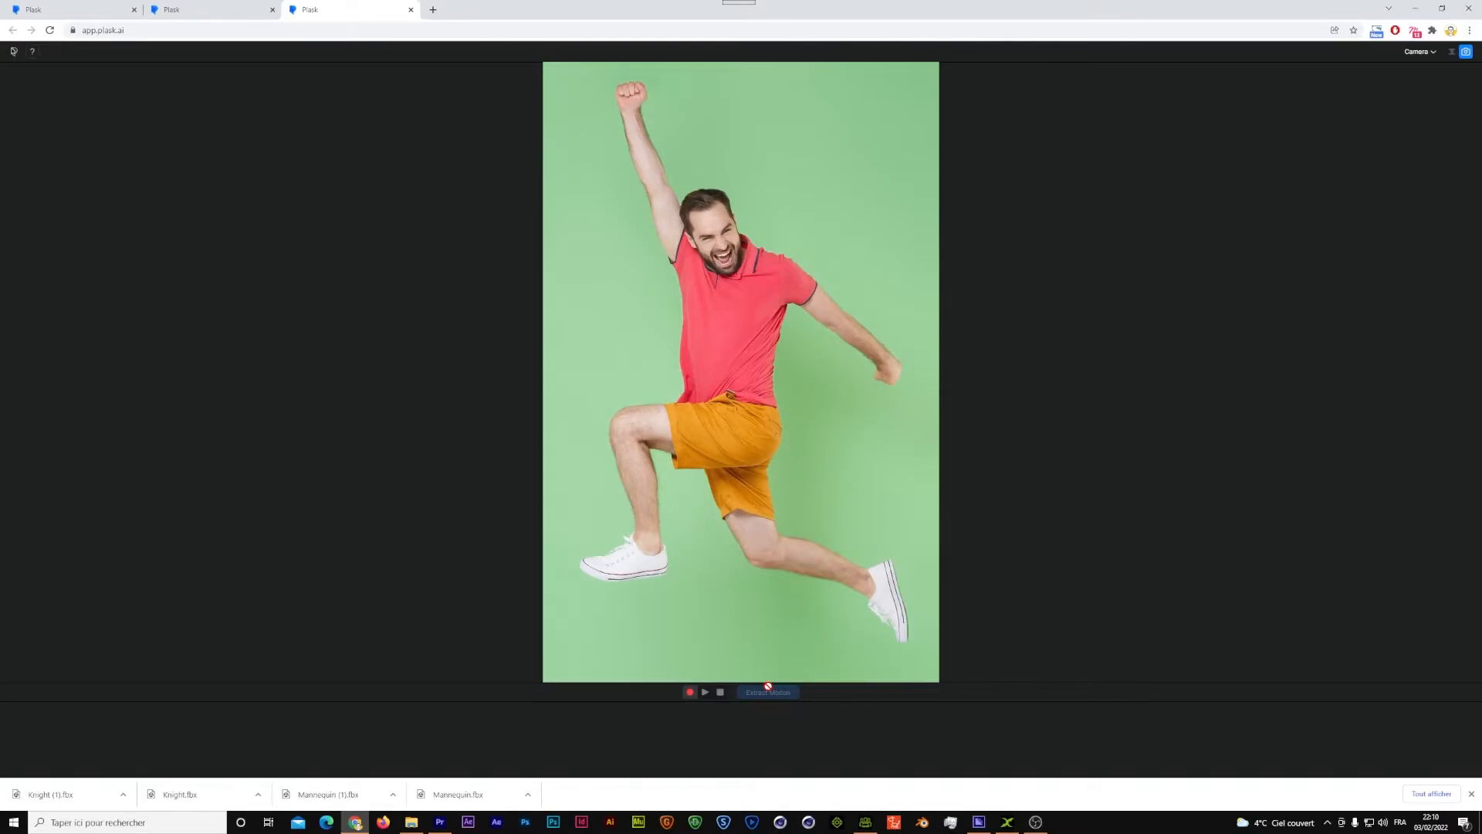
Close the browser's downloads bar and extract the video's motion under the name "Super".
left_click(1472, 794)
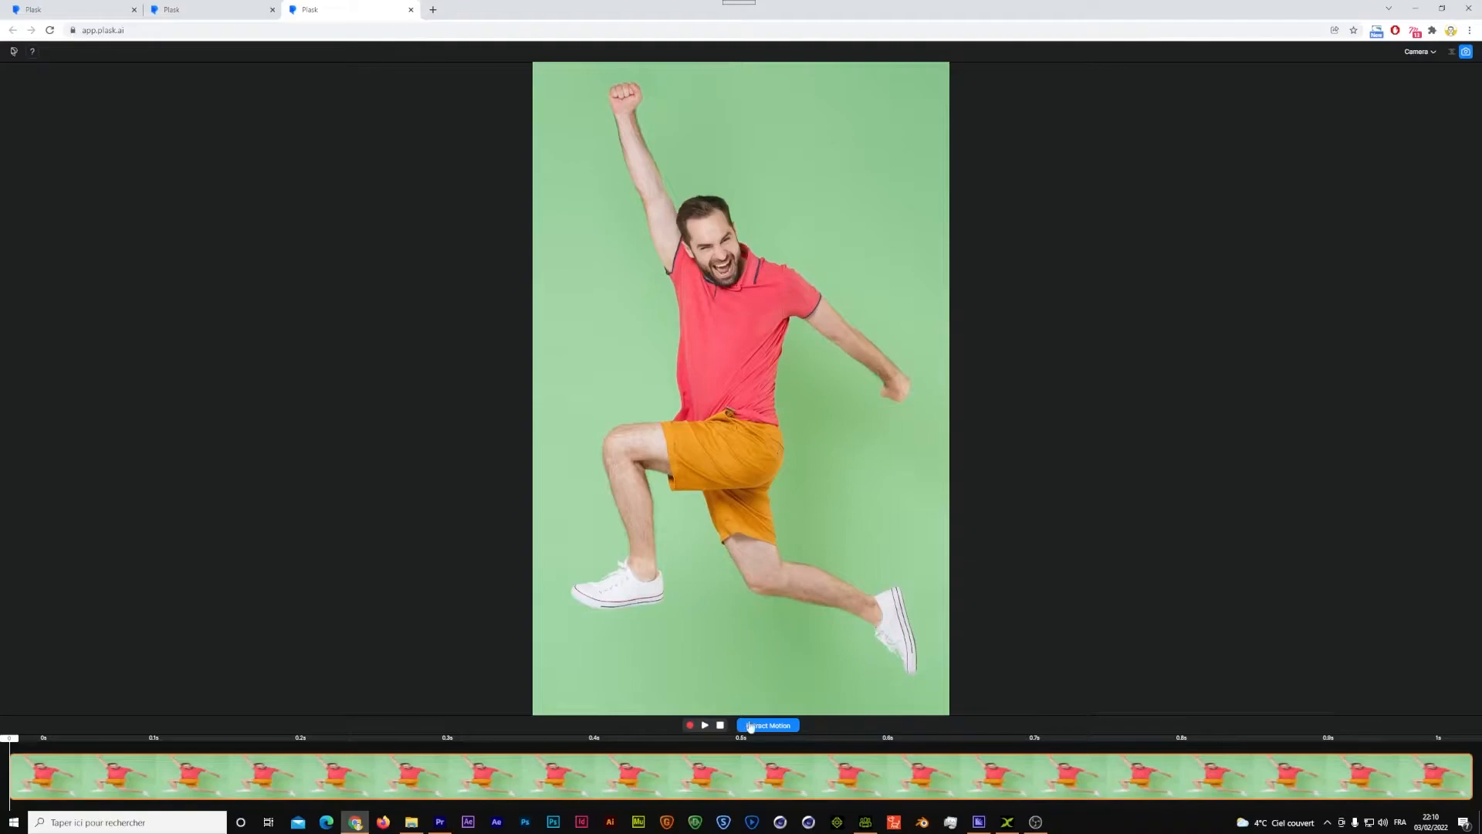
left_click(752, 726)
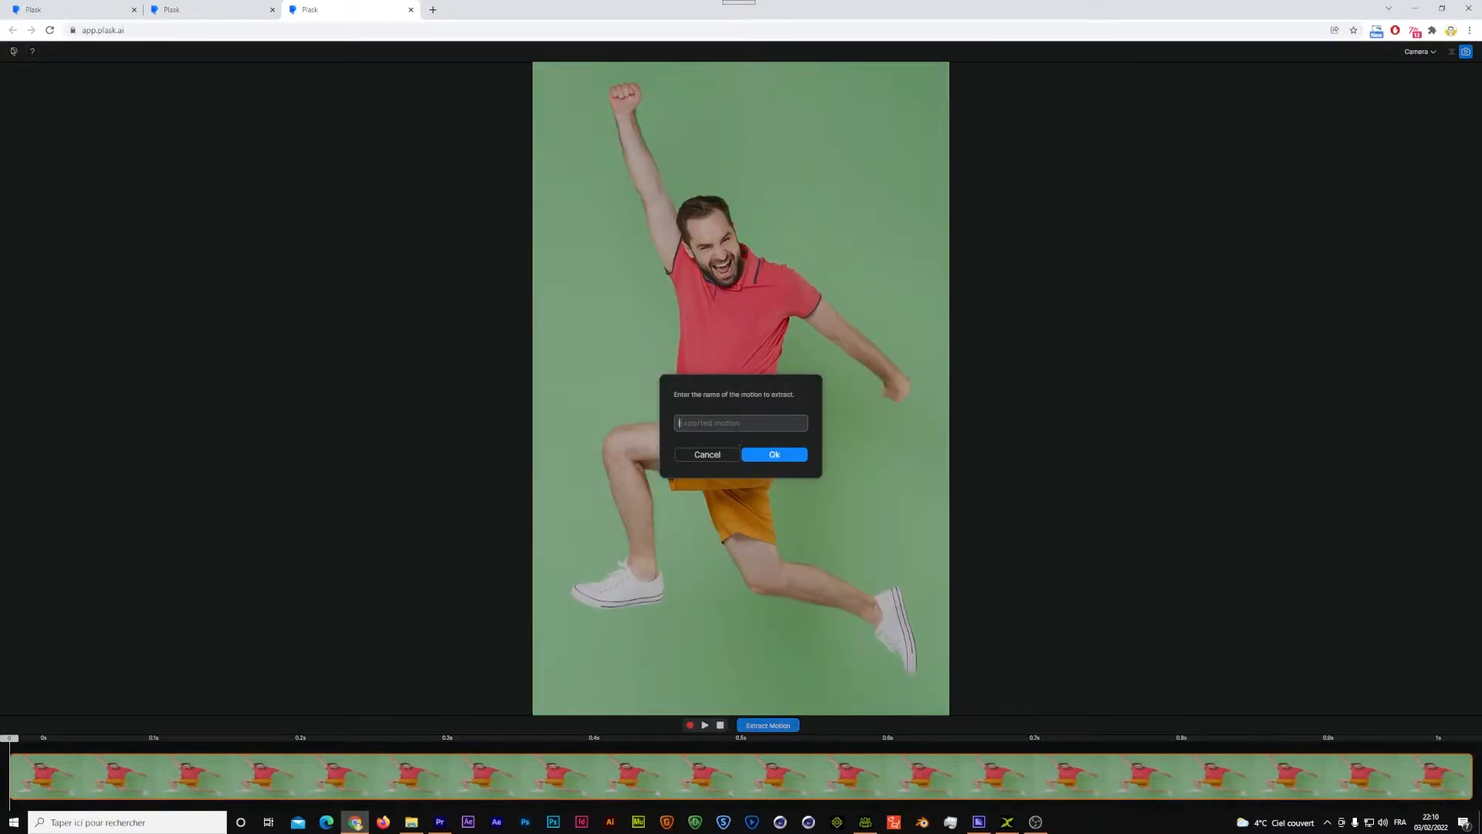
type("Super")
left_click(781, 454)
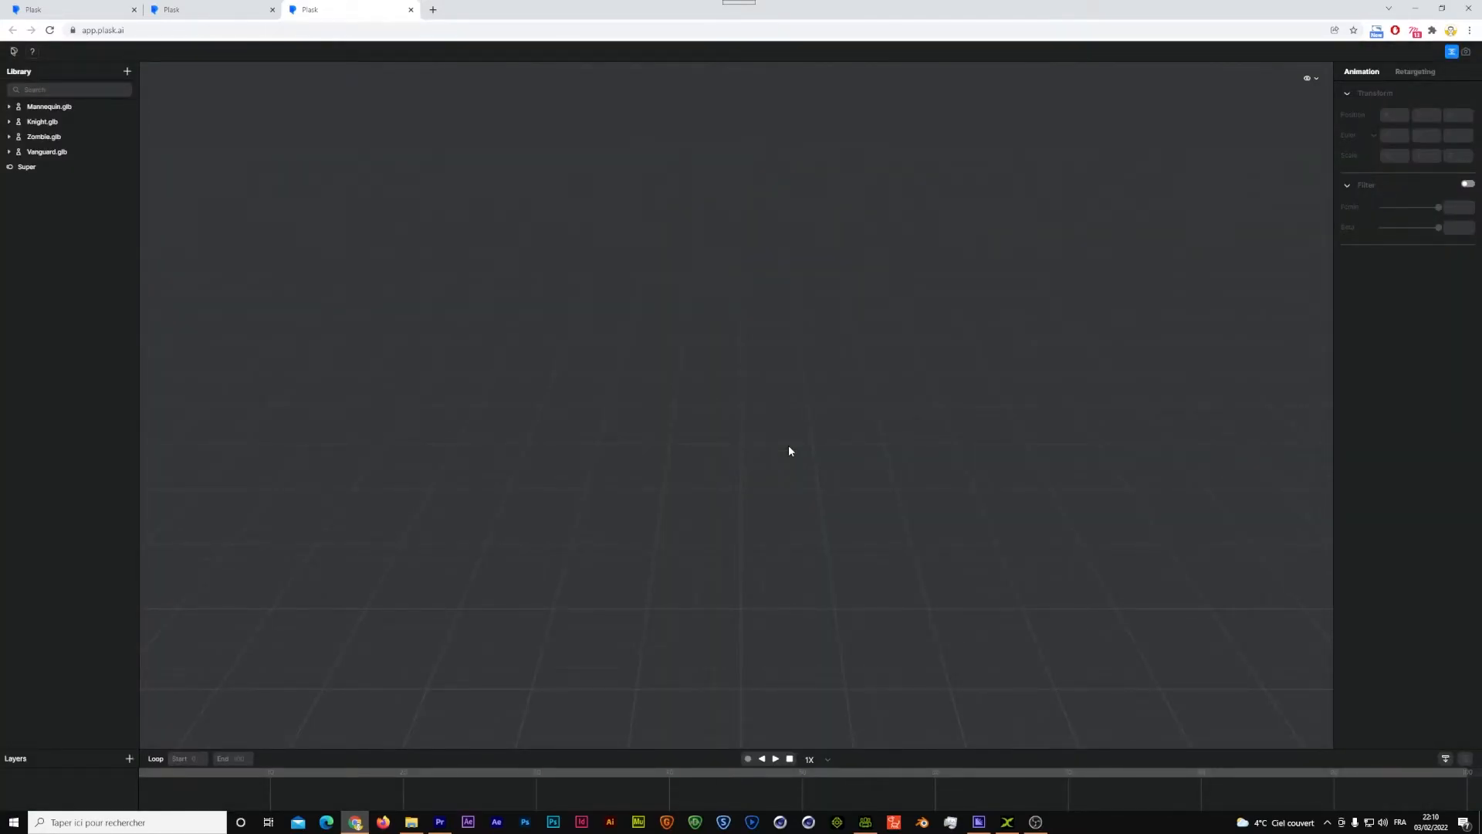
Place Mannequin.glb in the scene and try to apply the Super motion directly to it in the viewport.
left_click(30, 167)
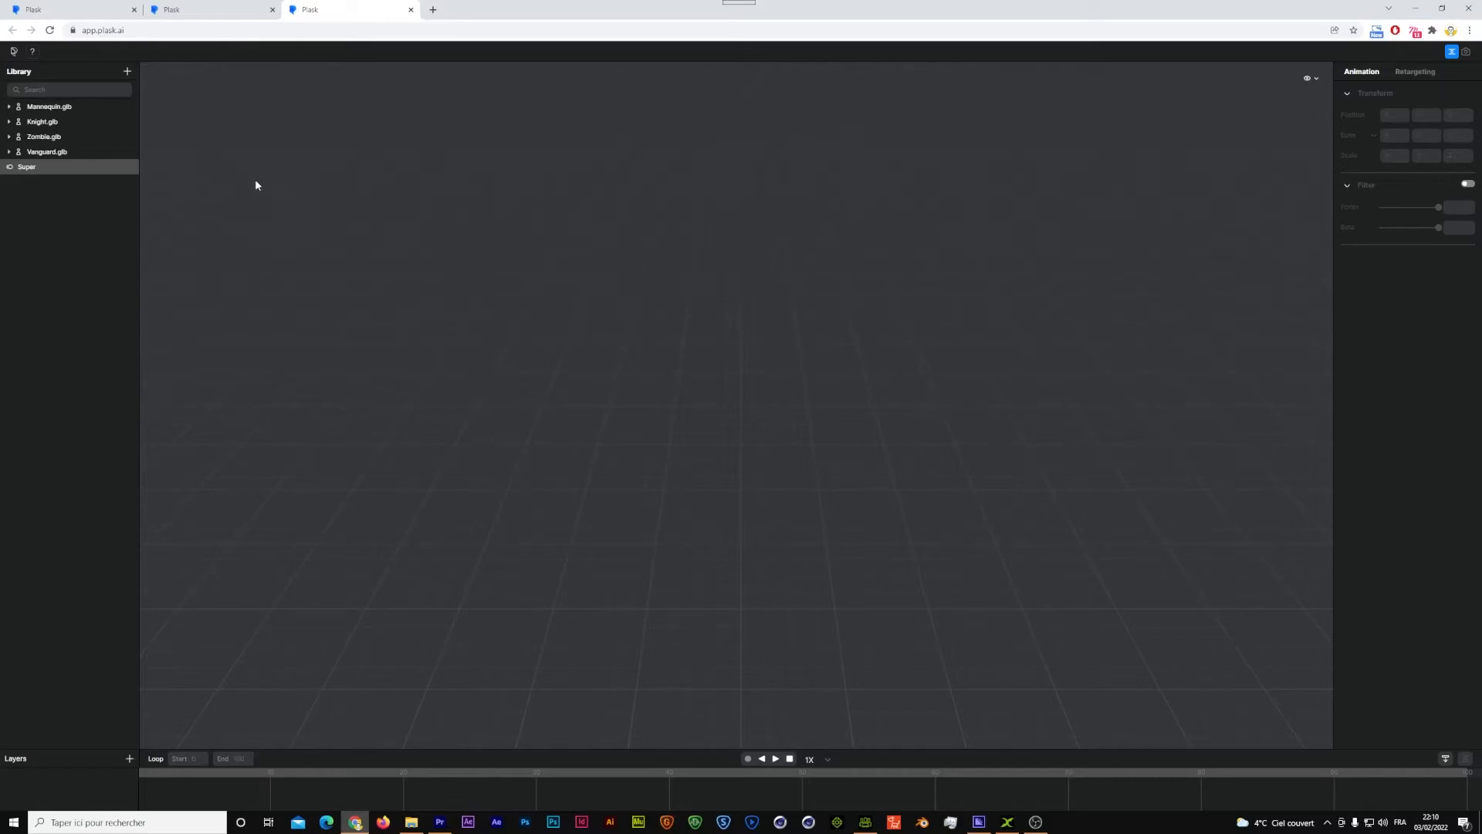
left_click(54, 107)
mouse_move(30, 167)
left_mouse_down()
mouse_move(62, 133)
mouse_move(53, 109)
mouse_move(34, 168)
left_mouse_up()
left_click_drag(46, 107, 723, 417)
left_click_drag(32, 167, 732, 350)
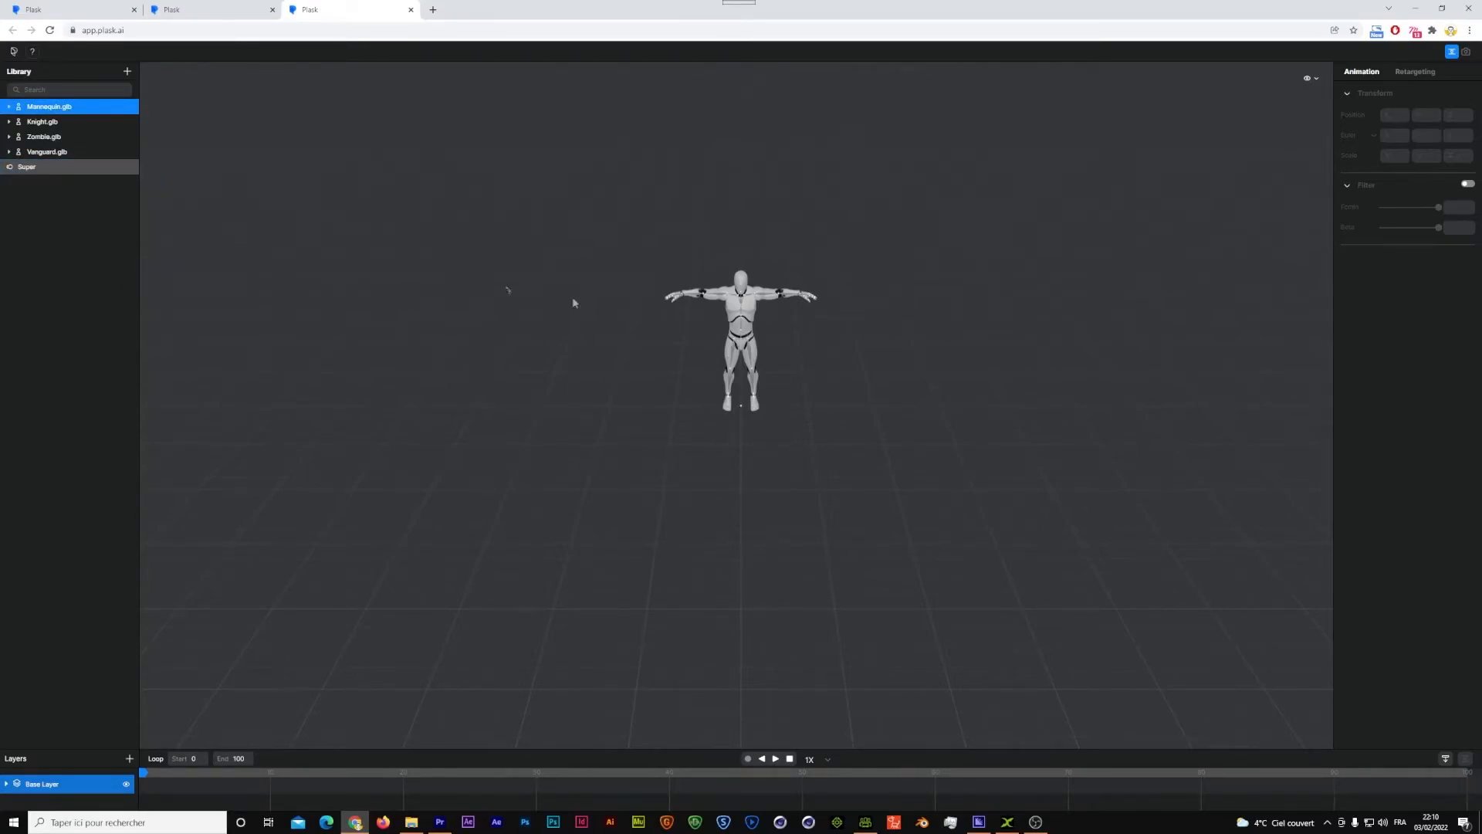
Place Knight.glb in the scene instead of the mannequin and assign the Super motion to it in the library.
left_click_drag(46, 122, 743, 326)
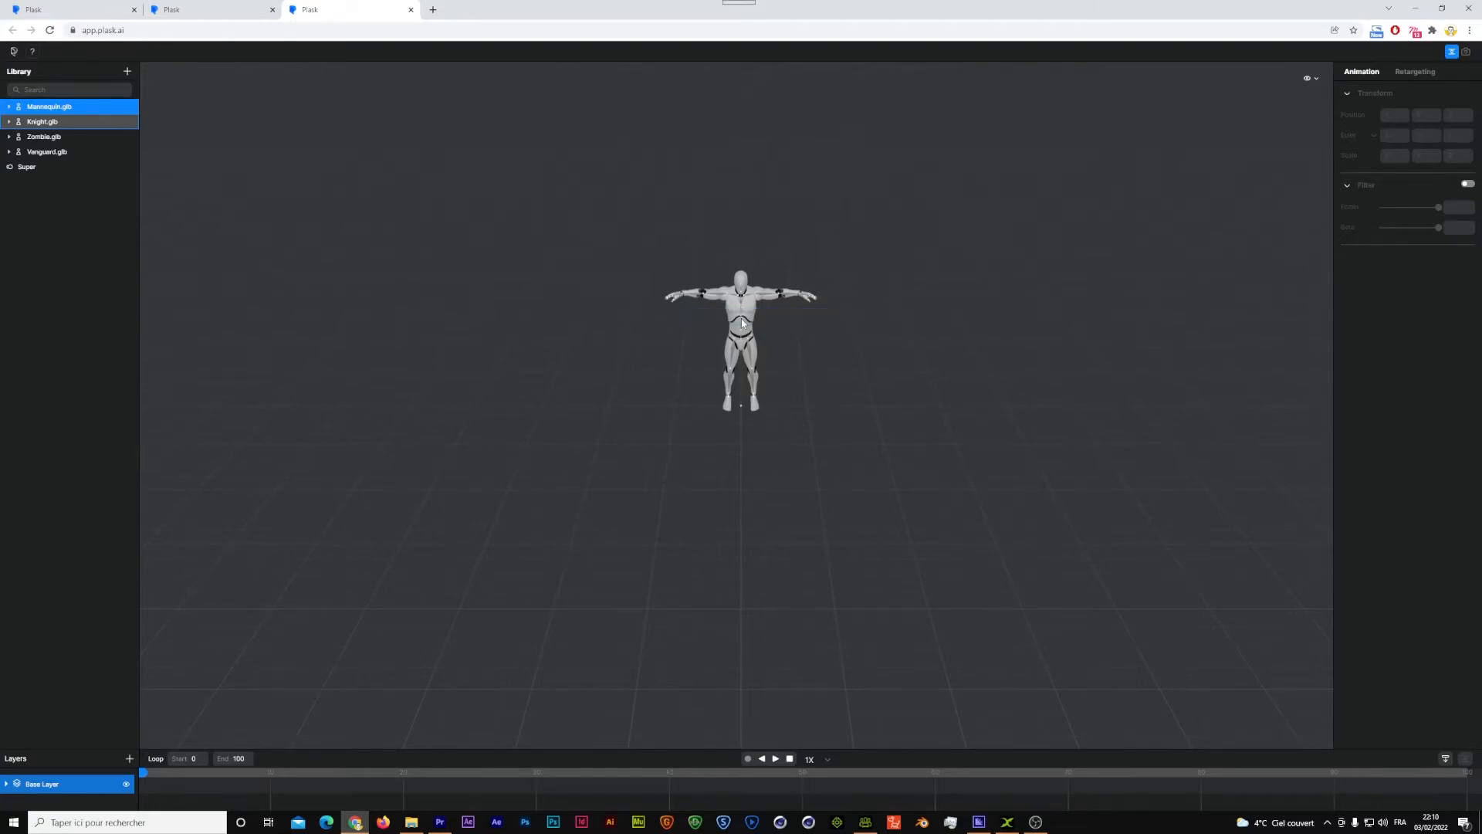
scroll(739, 338, "up", 5)
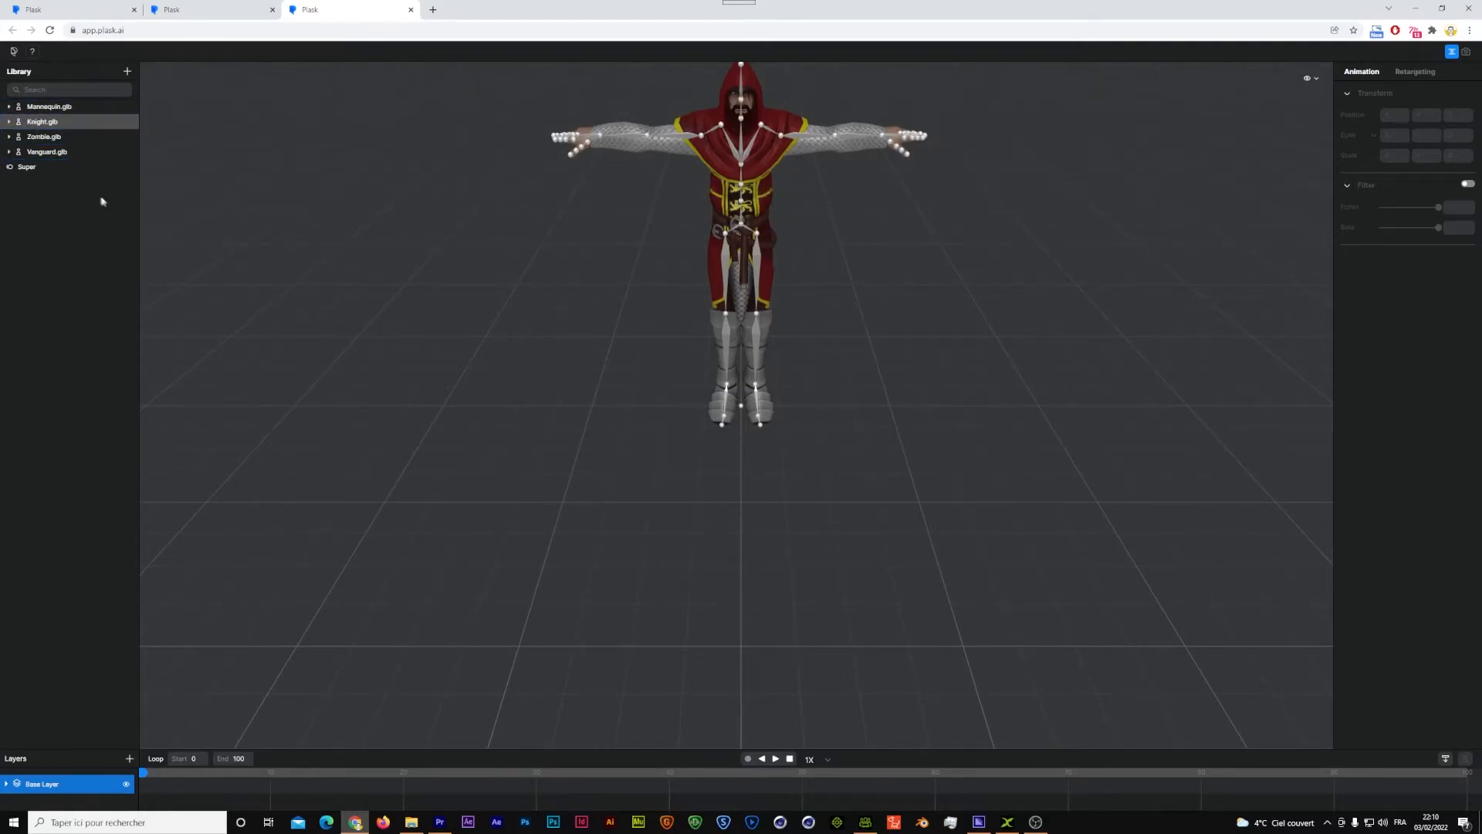
left_click_drag(27, 167, 45, 125)
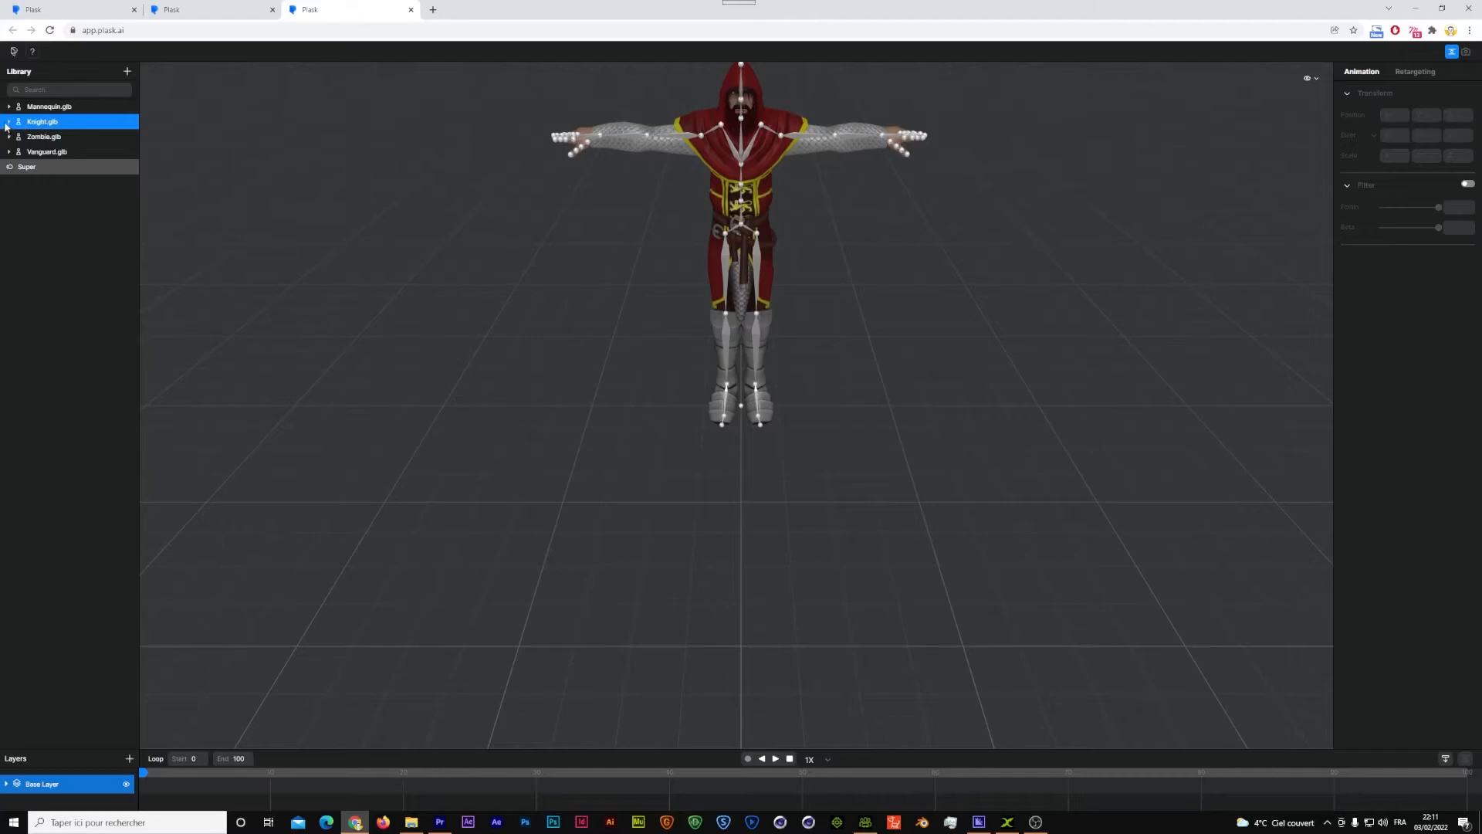
Select the Super motion under Knight.glb and play it on the character.
left_click(8, 122)
left_click(43, 153)
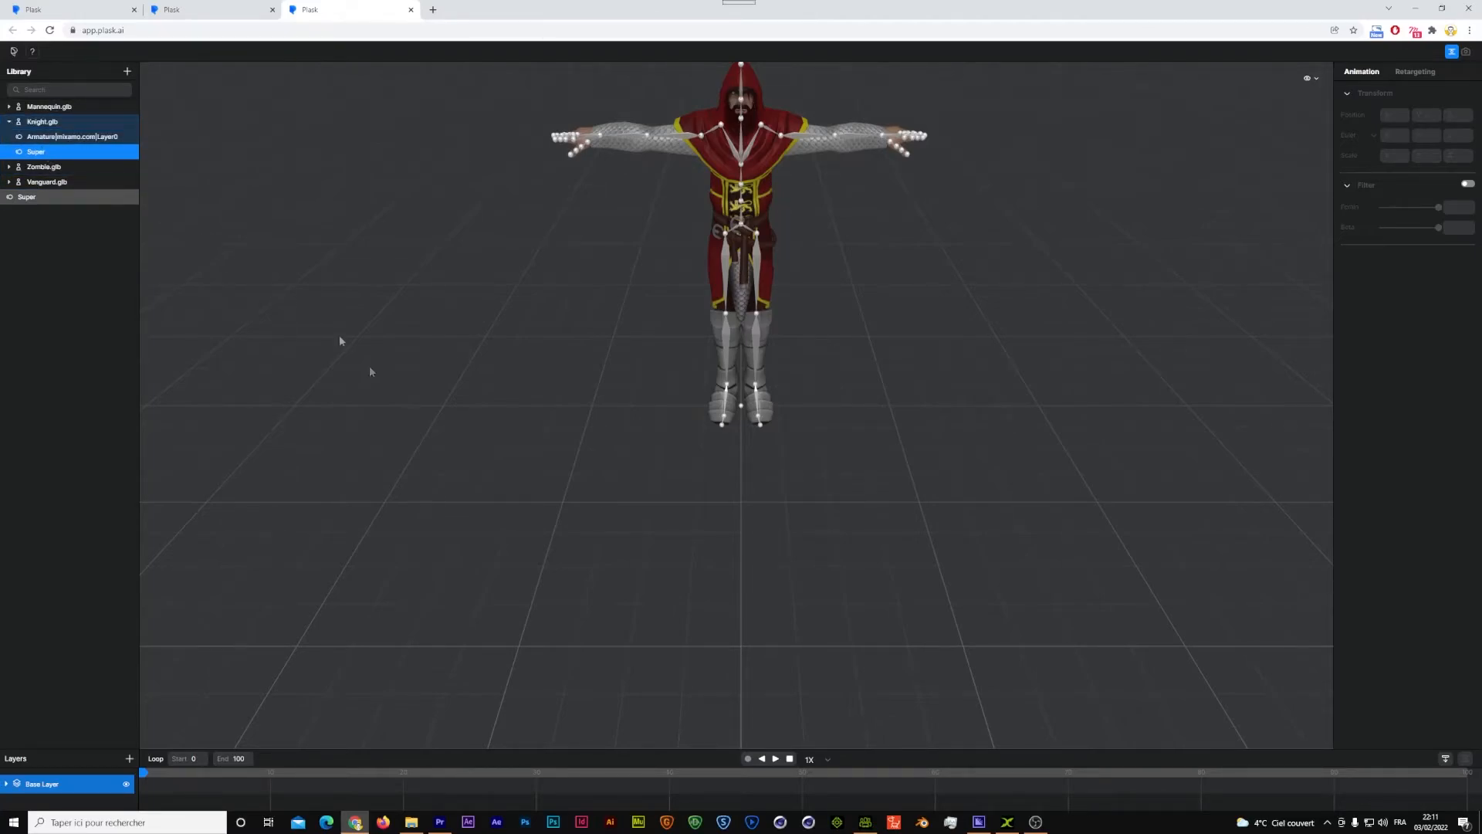
left_click(775, 758)
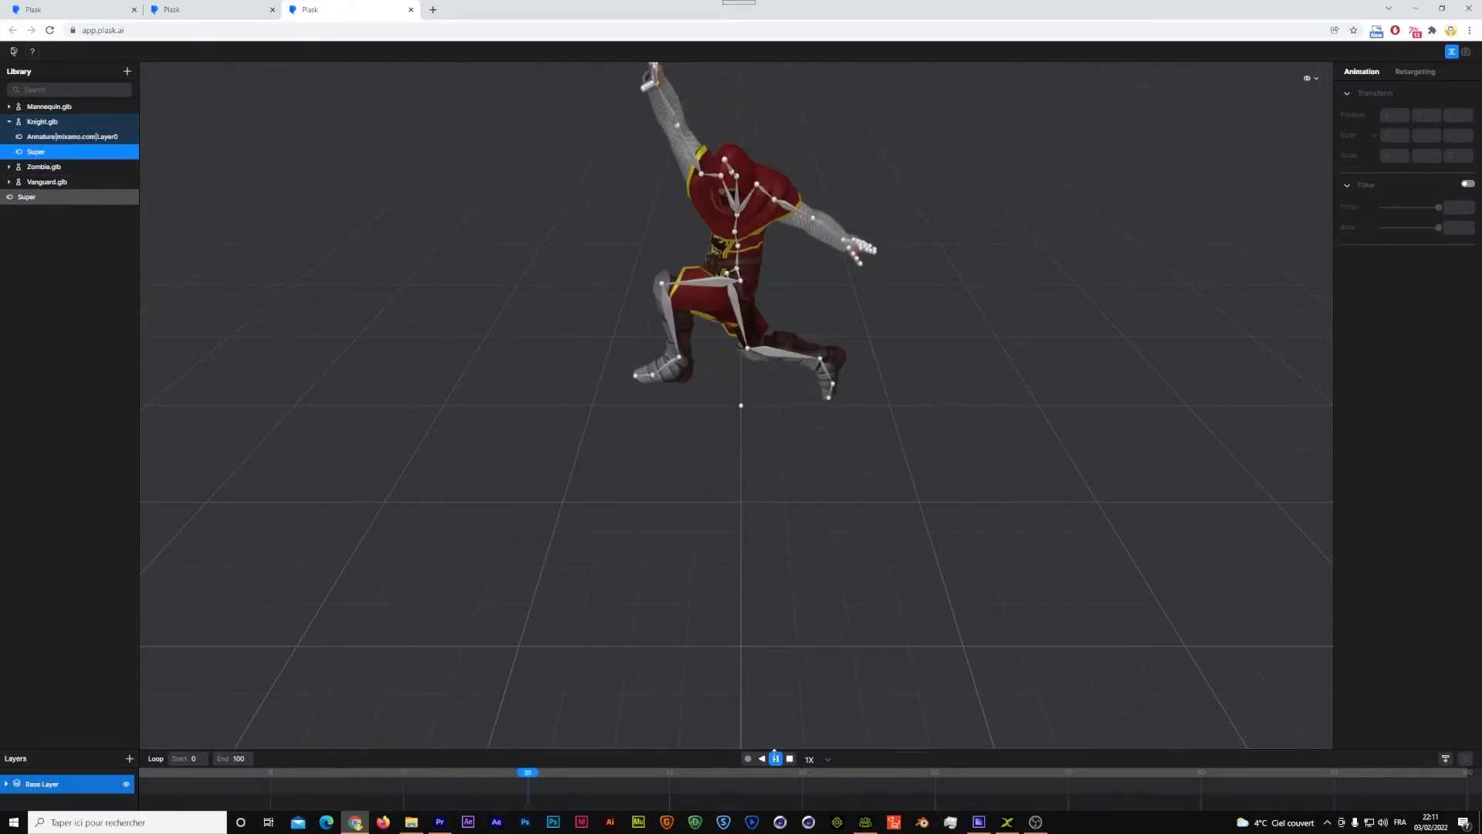
Pause the Super motion playback and examine the whole Knight's pose in the viewport.
left_click(776, 758)
scroll(724, 256, "up", 1)
scroll(724, 256, "down", 3)
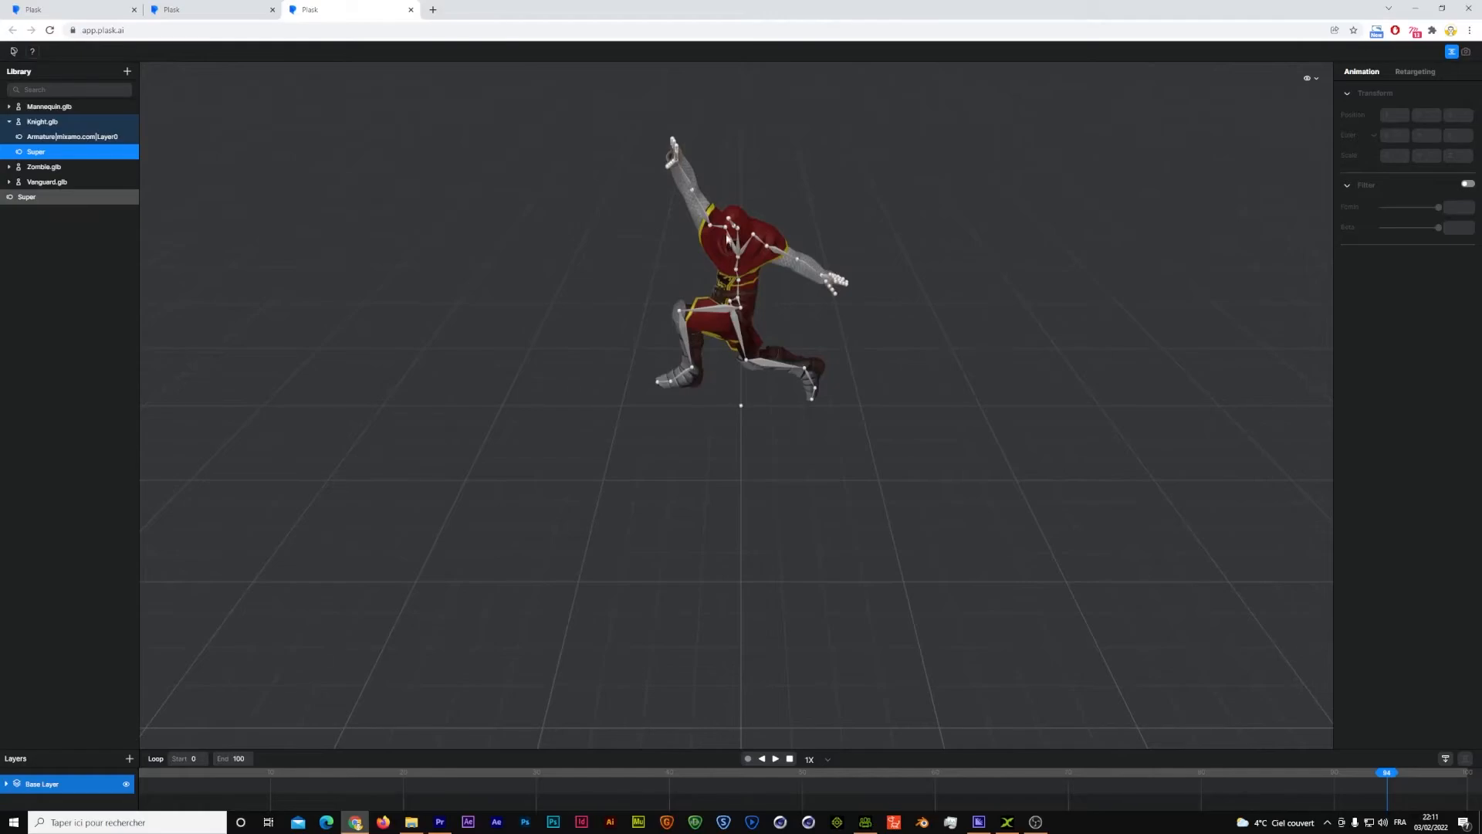
right_click(741, 292)
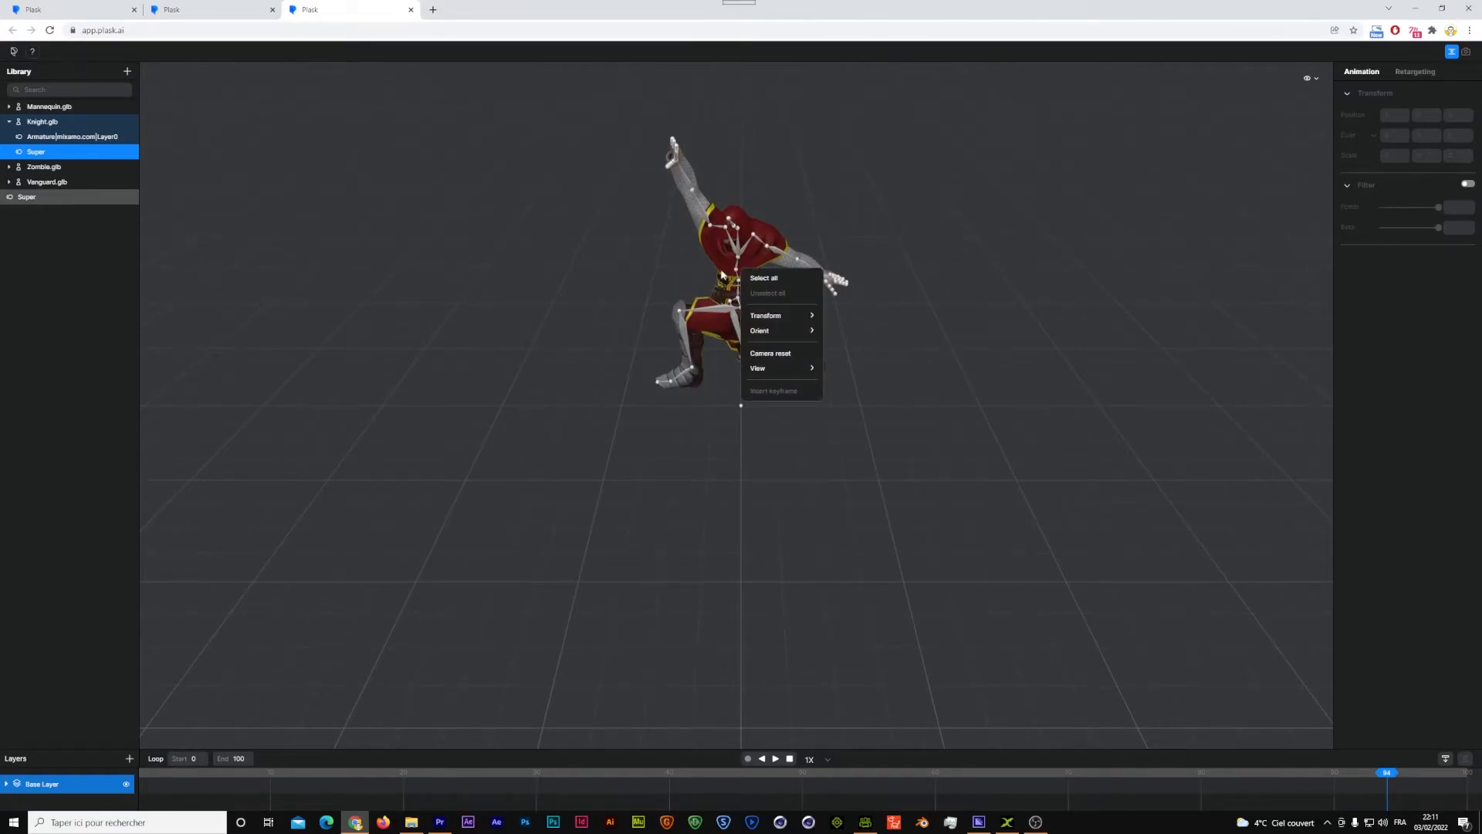
left_click(723, 285)
mouse_move(756, 305)
middle_mouse_down()
mouse_move(819, 136)
mouse_move(777, 318)
middle_mouse_up()
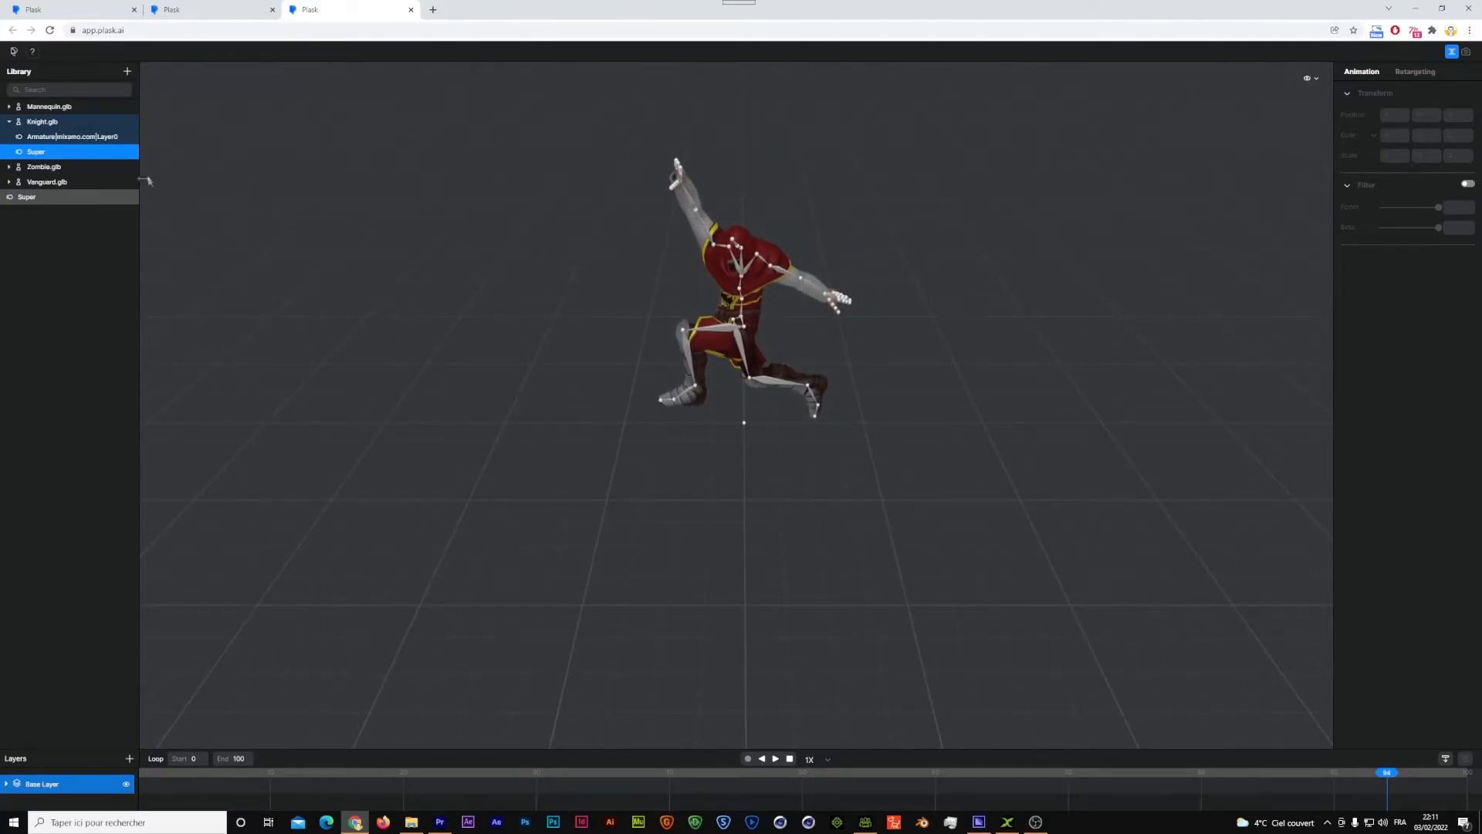
Export Knight.glb with the Super motion in fbx format.
left_click(45, 122)
right_click(45, 123)
left_click(63, 209)
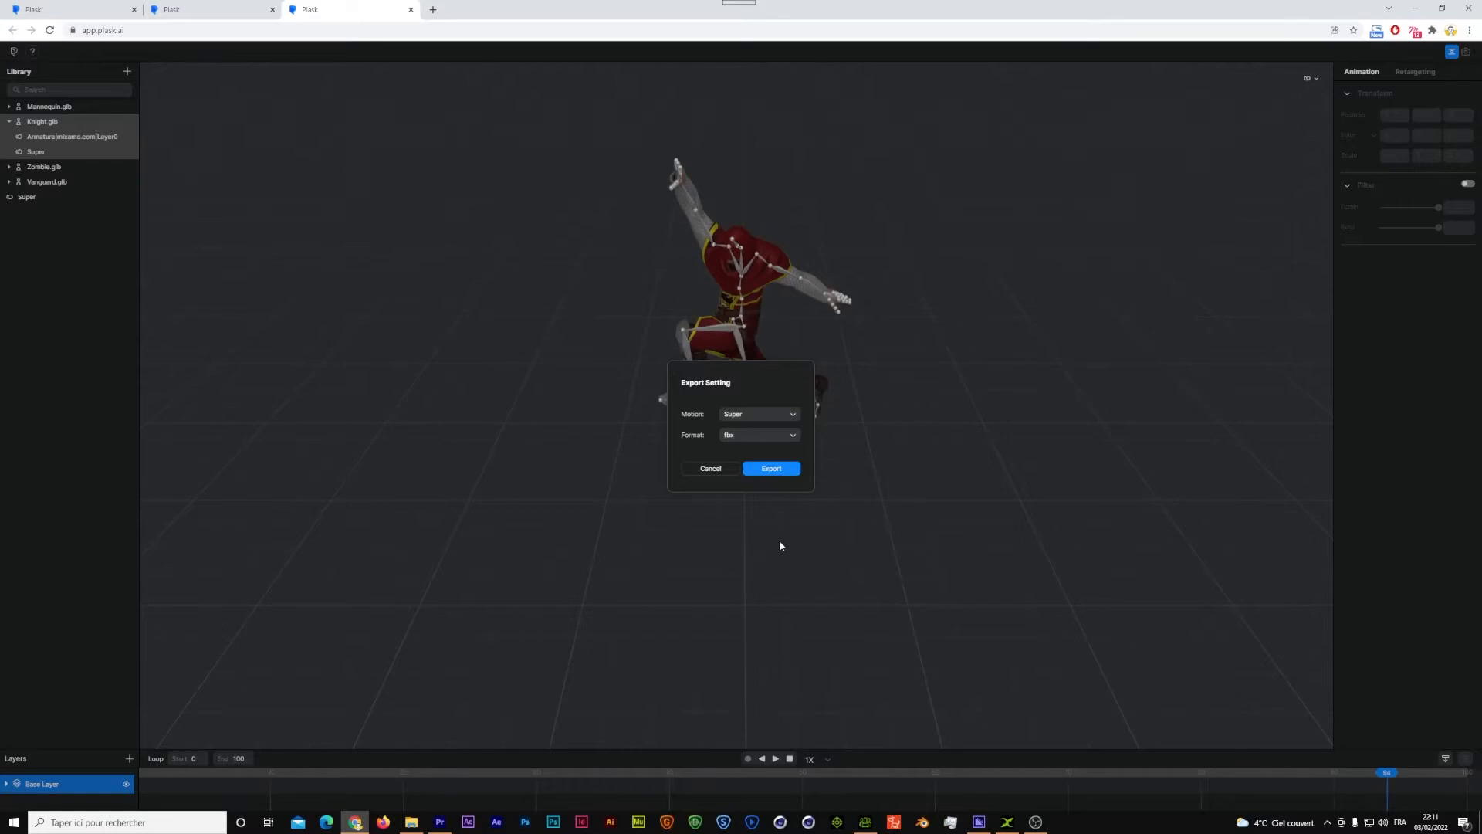
left_click(774, 473)
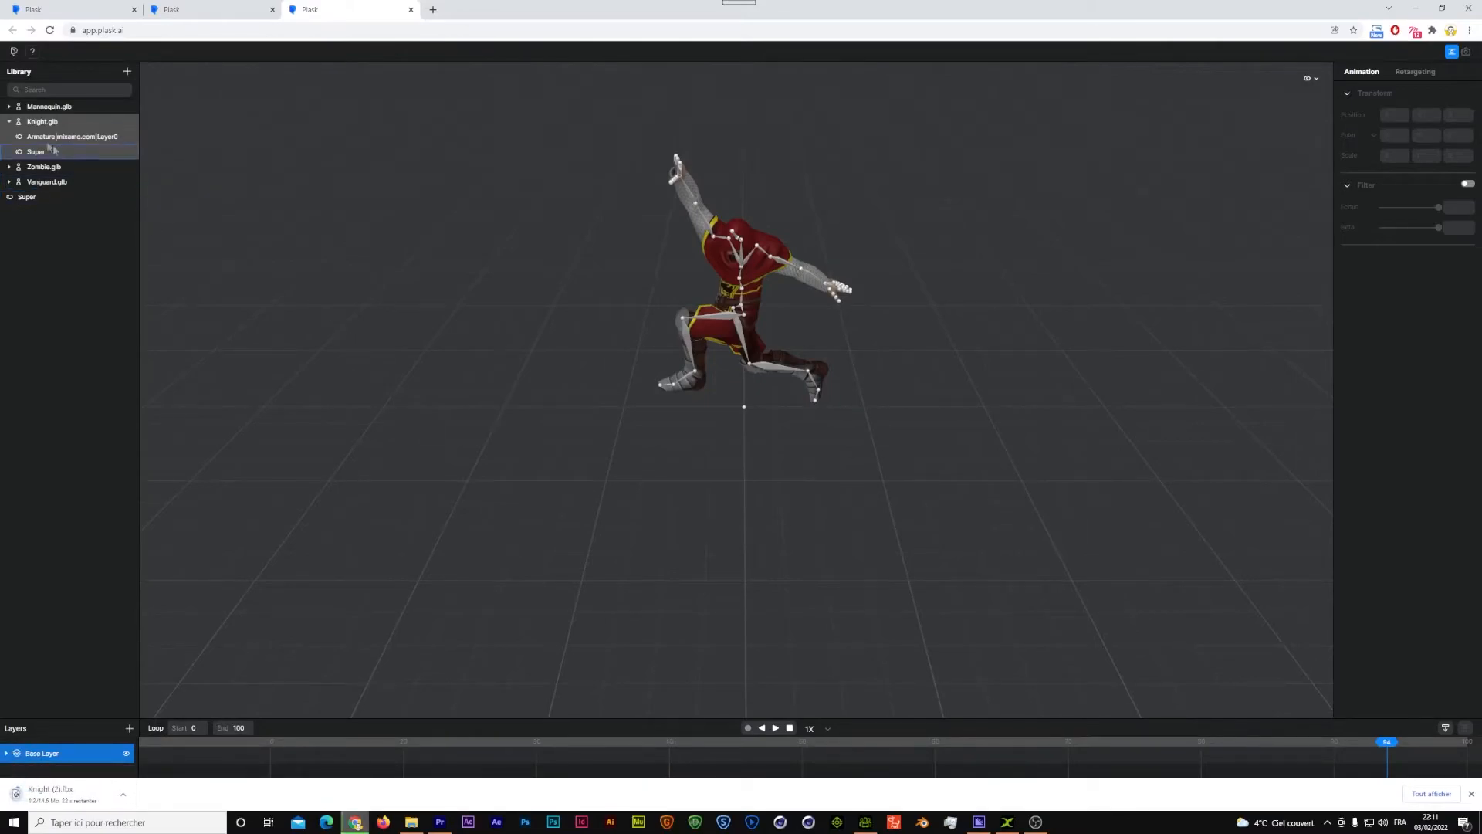
Visualize the Armature|mixamo.com|Layer0 motion on the Knight to put it in its T-pose.
left_click(47, 152)
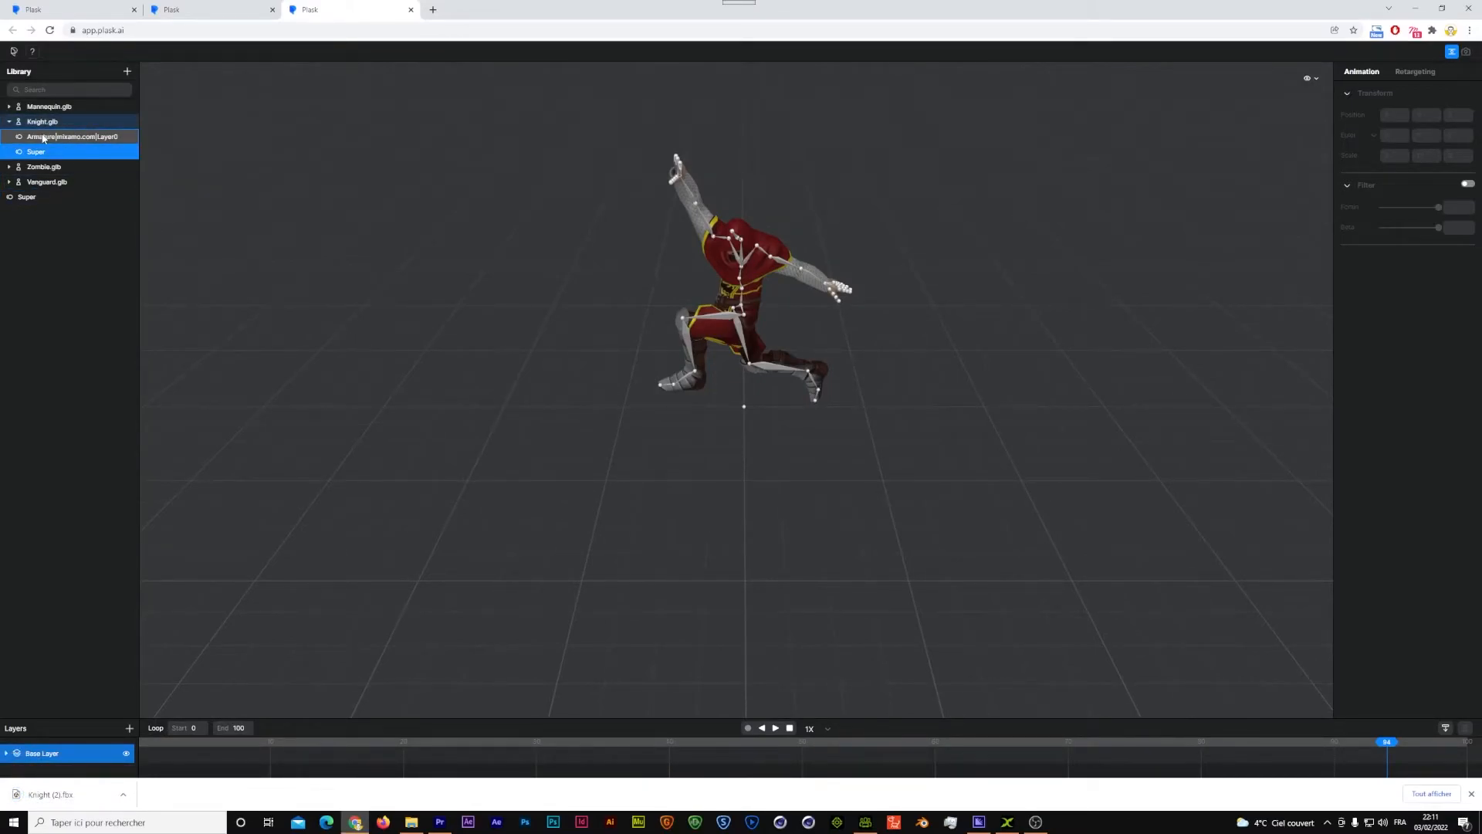
right_click(44, 136)
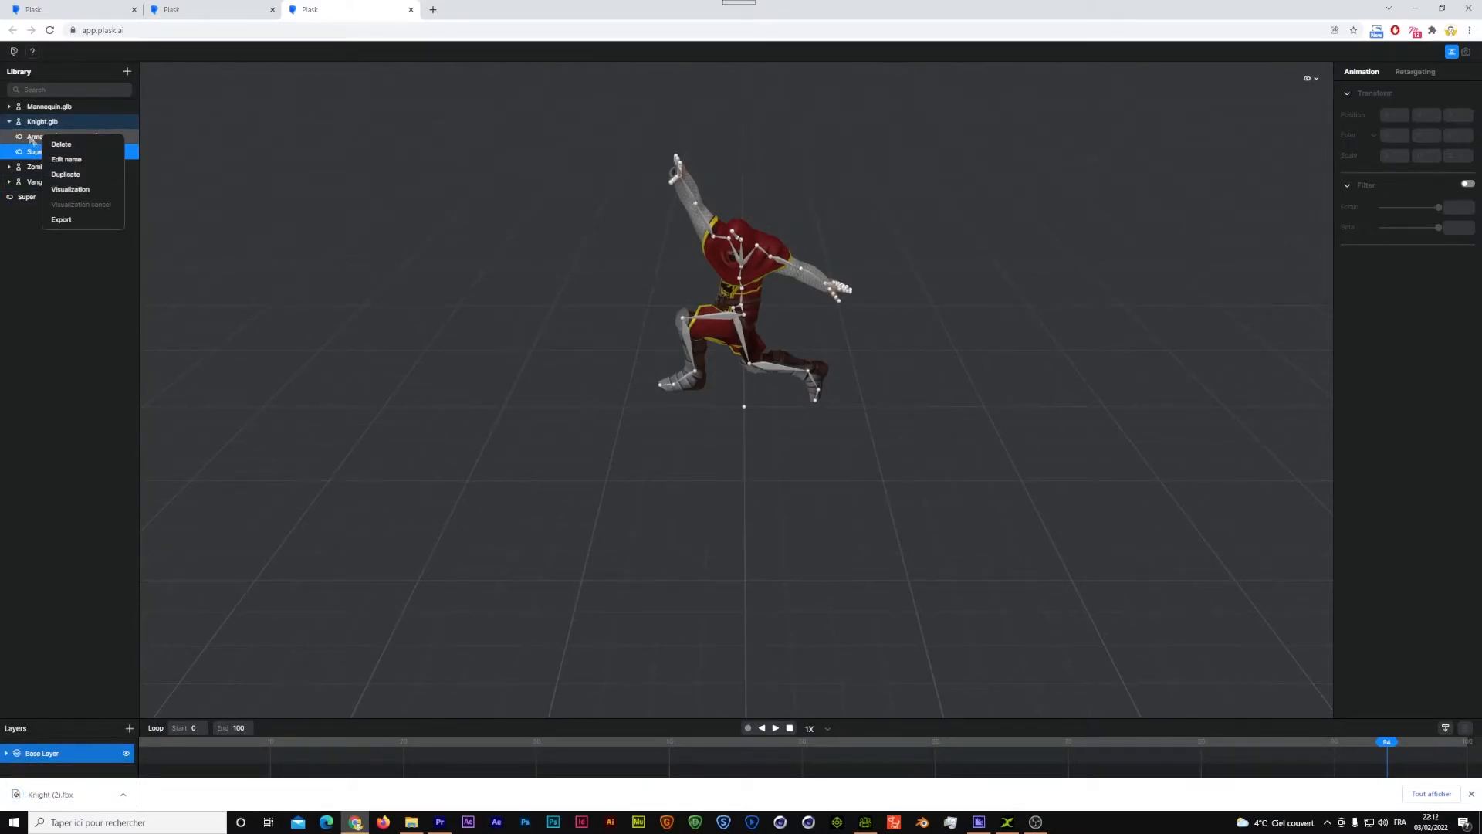
left_click(55, 159)
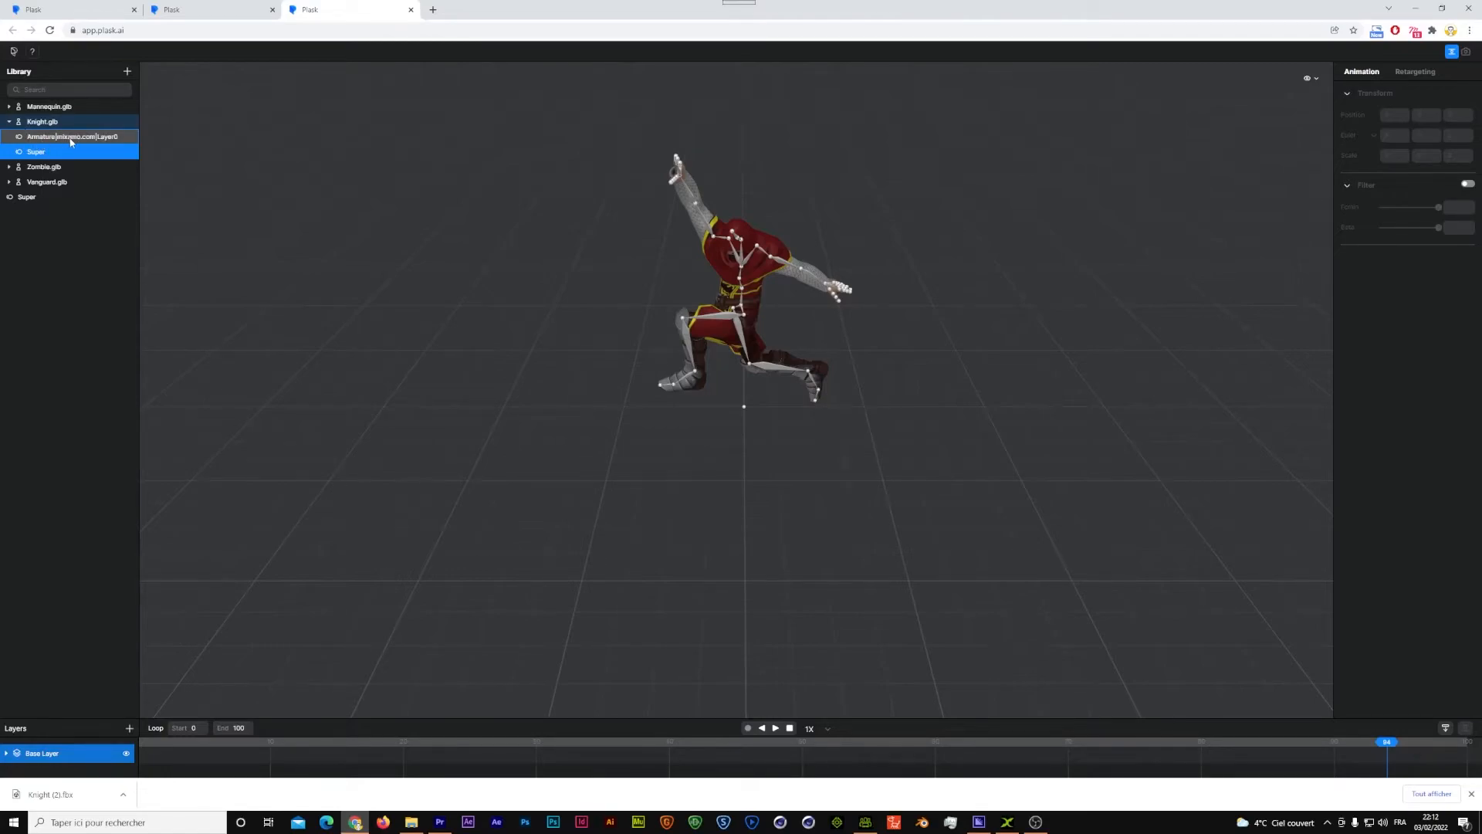
right_click(91, 140)
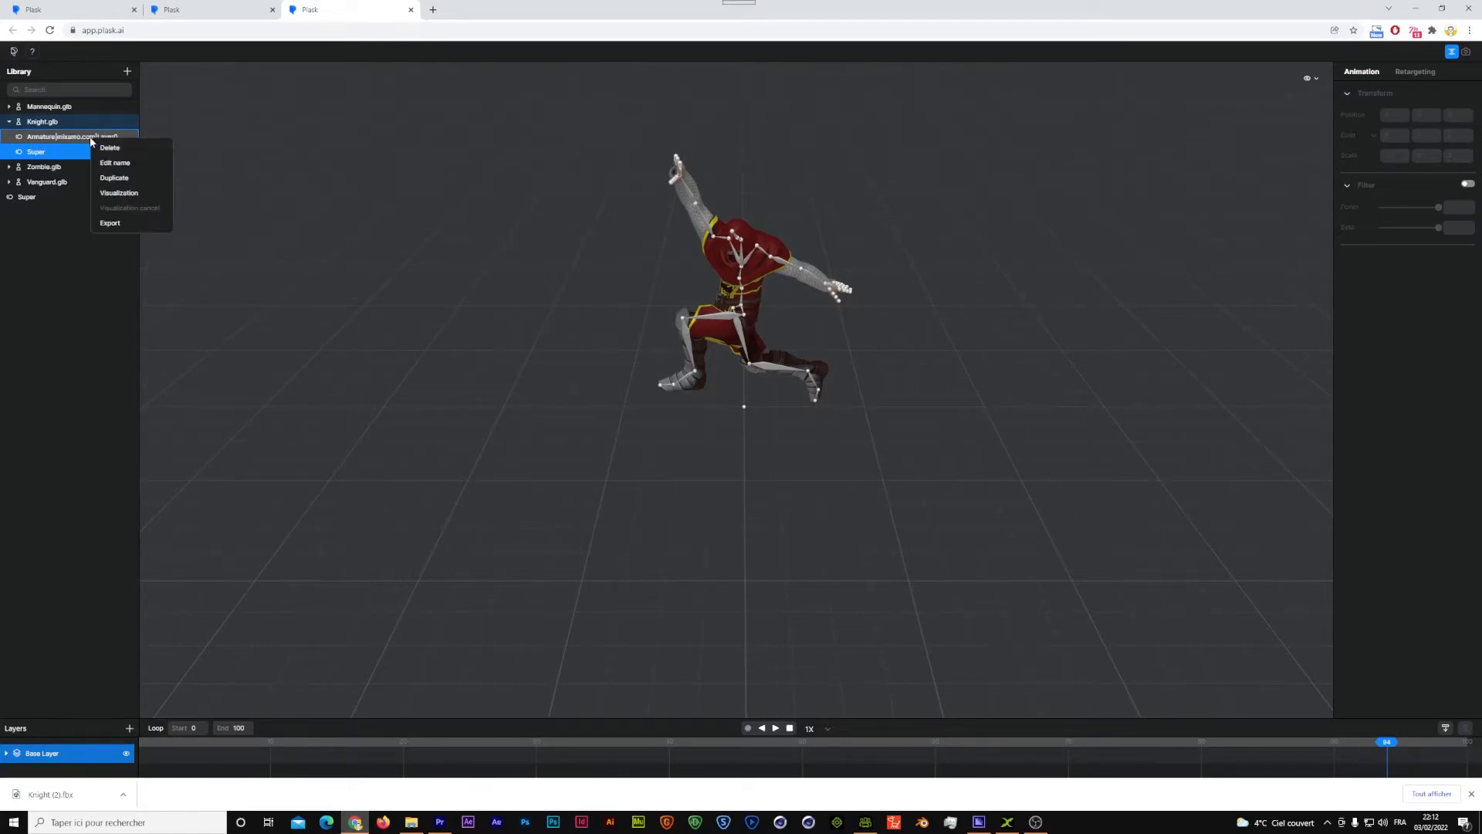
left_click(113, 193)
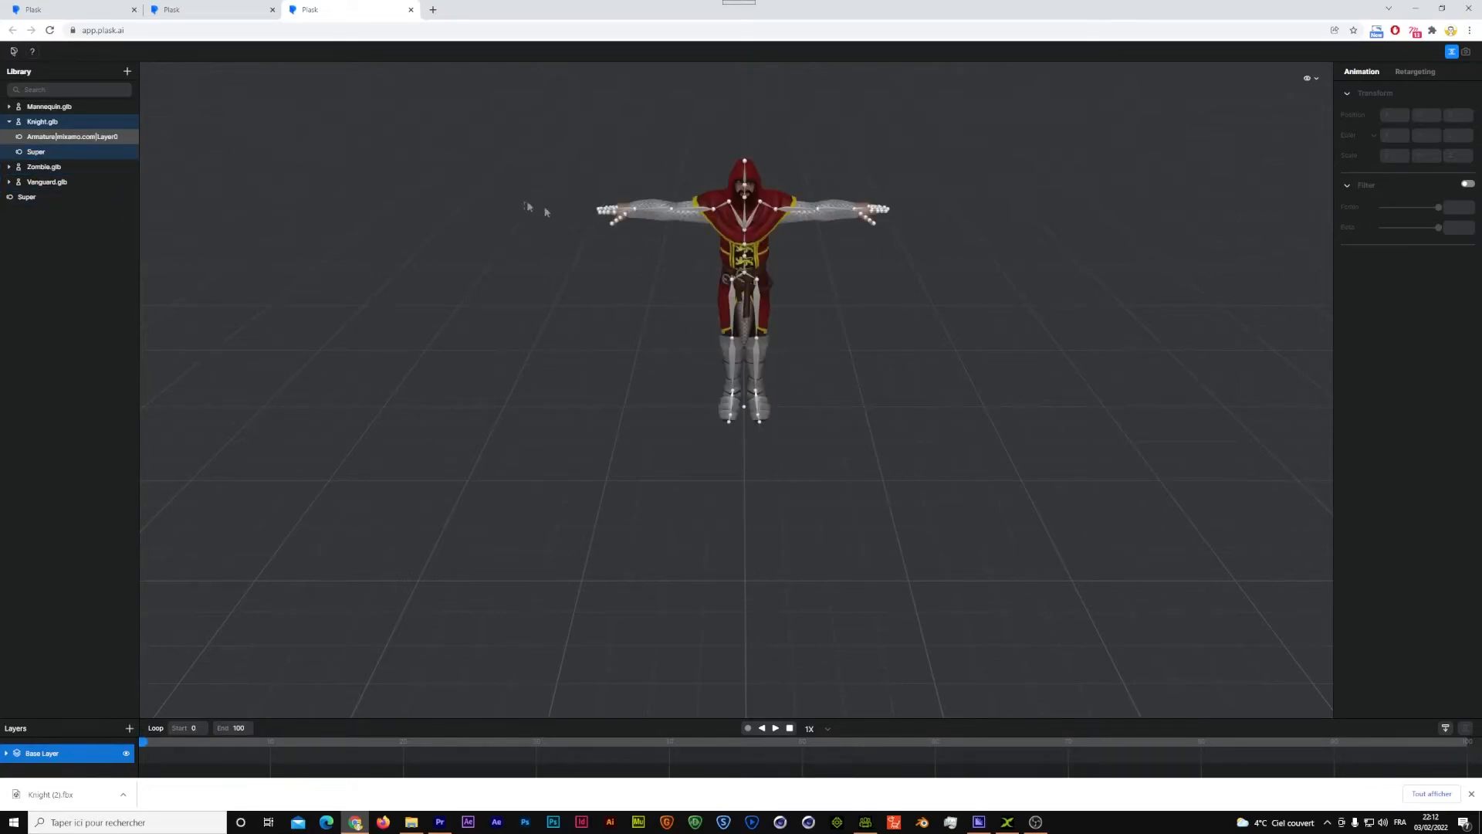
Export Knight.glb with the Armature|mixamo.com|Layer0 motion in fbx format.
right_click(110, 125)
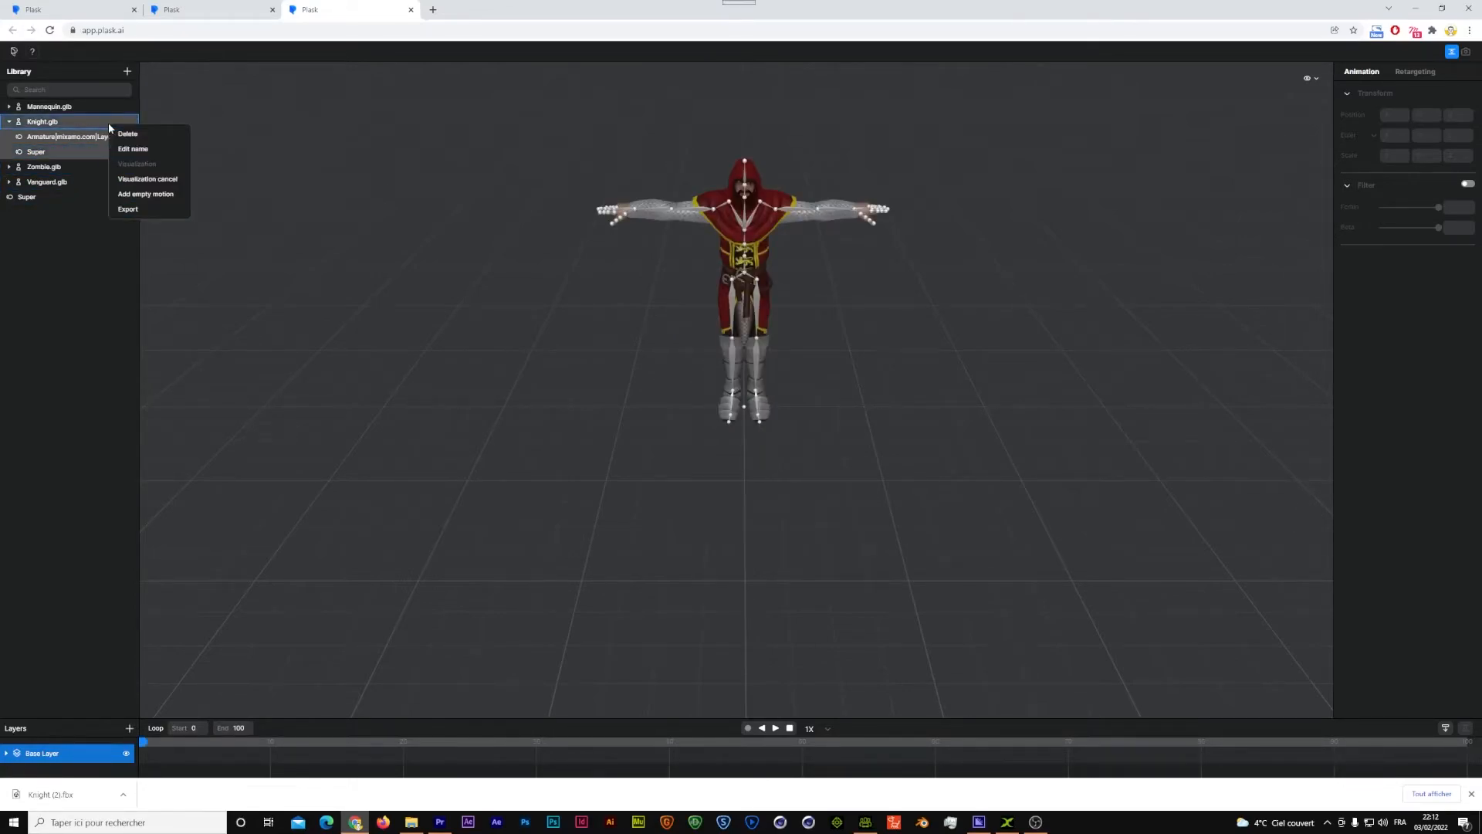
left_click(148, 212)
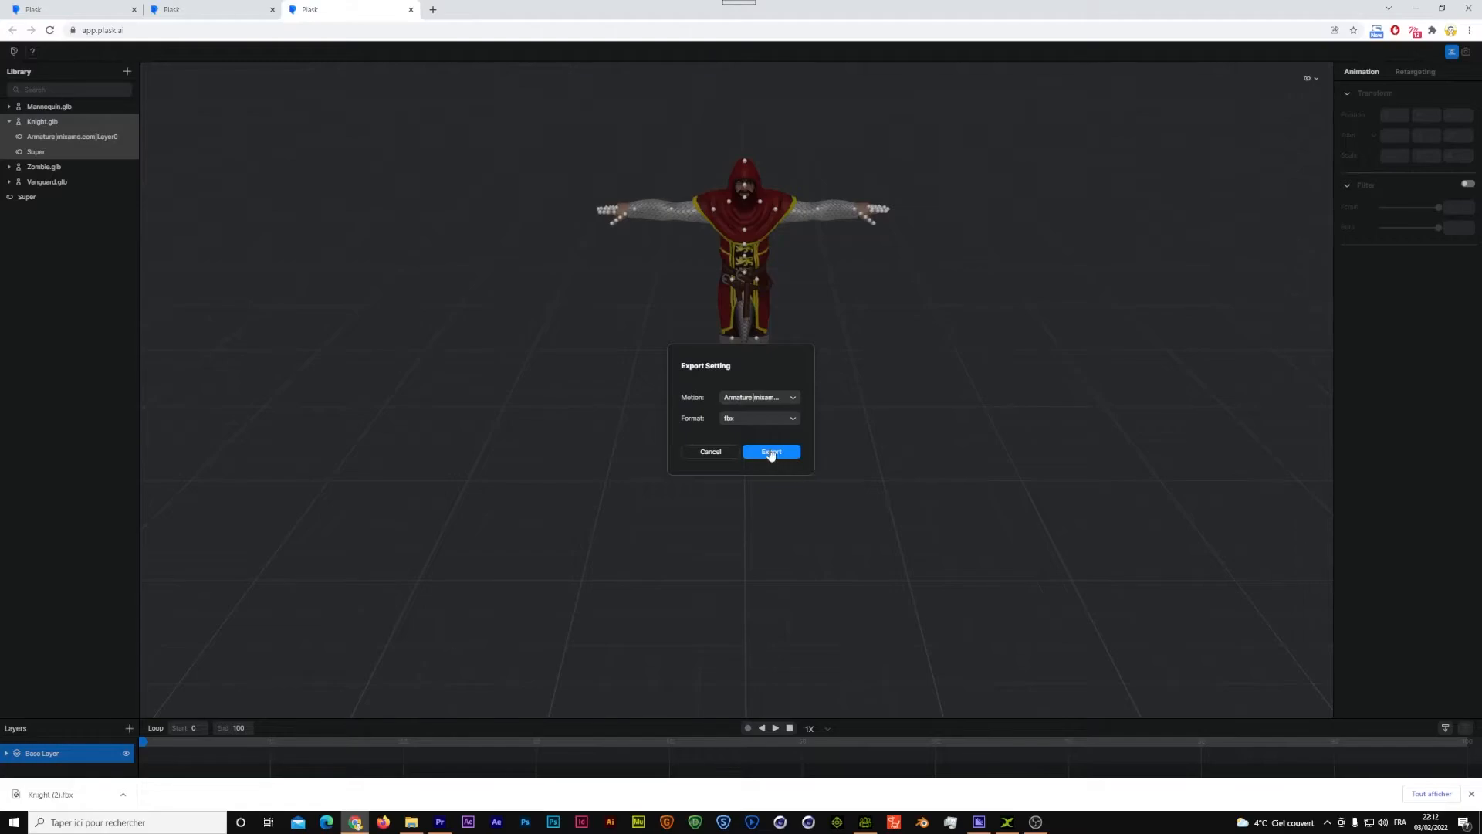
left_click(771, 453)
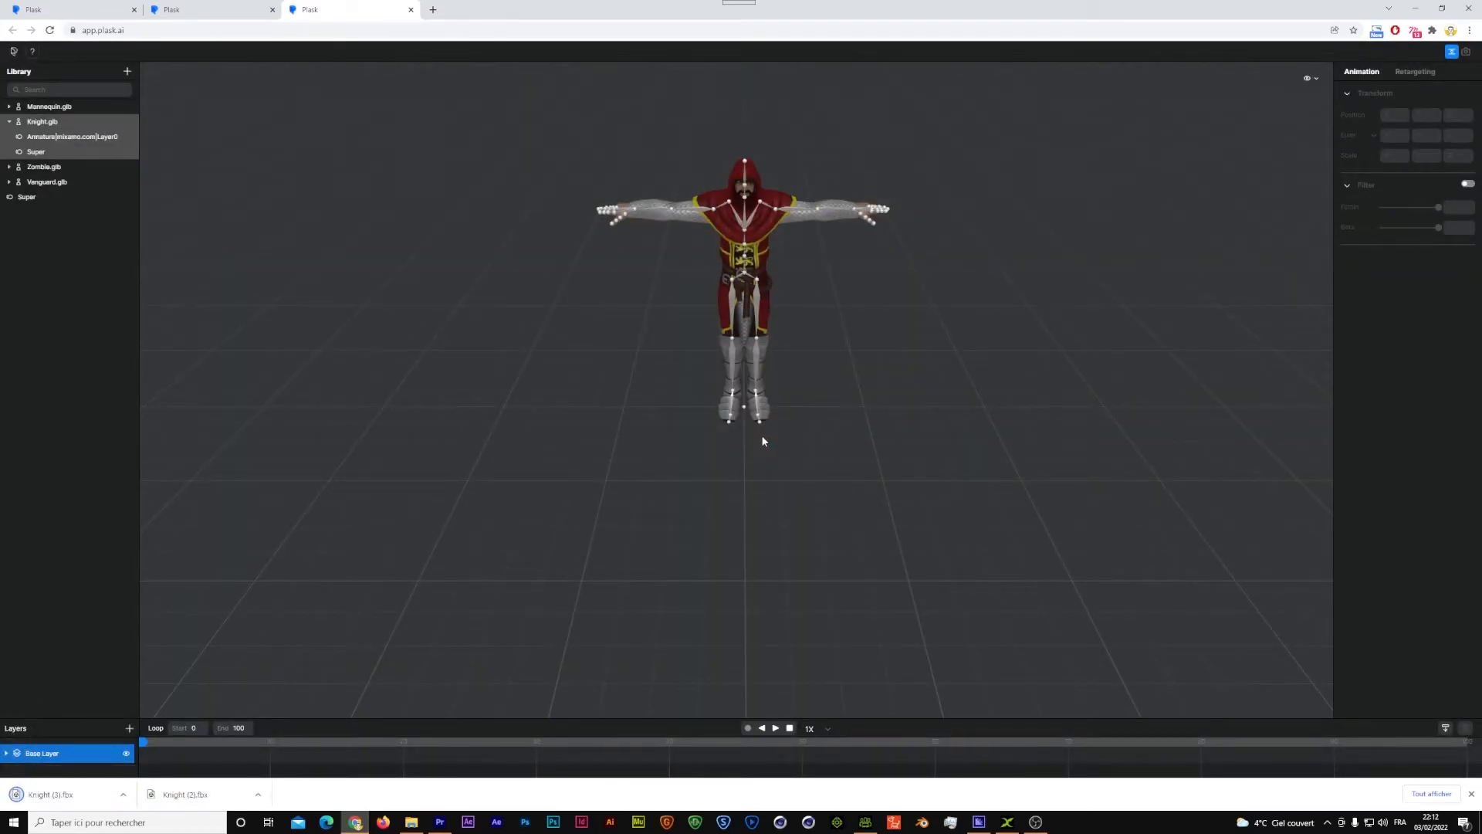
Bring the downloaded Knight (3).fbx into iClone 3DXchange 7 and accept the default FBX import settings.
left_click_drag(43, 796, 944, 587)
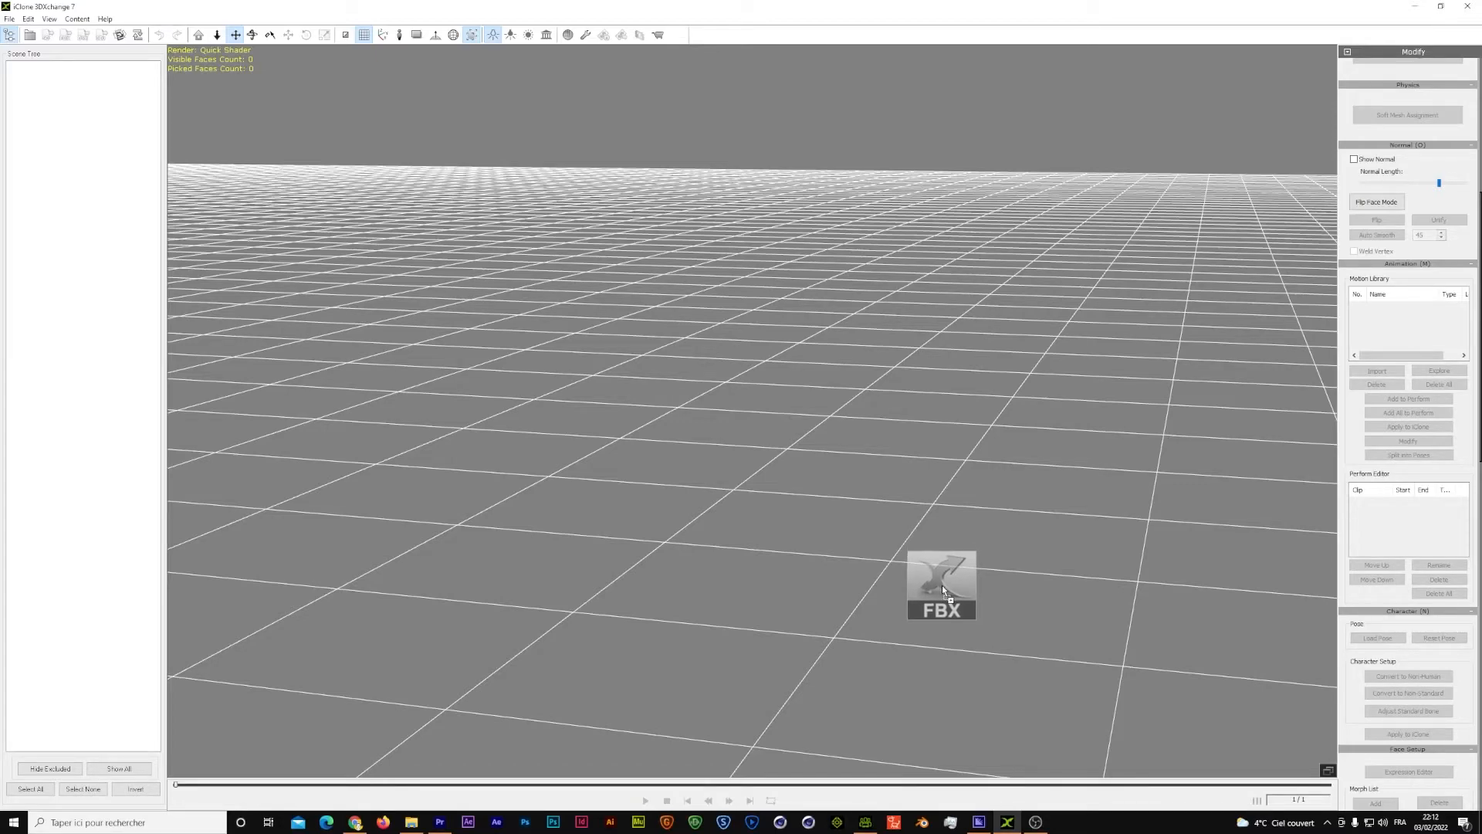
left_click_drag(905, 540, 795, 457)
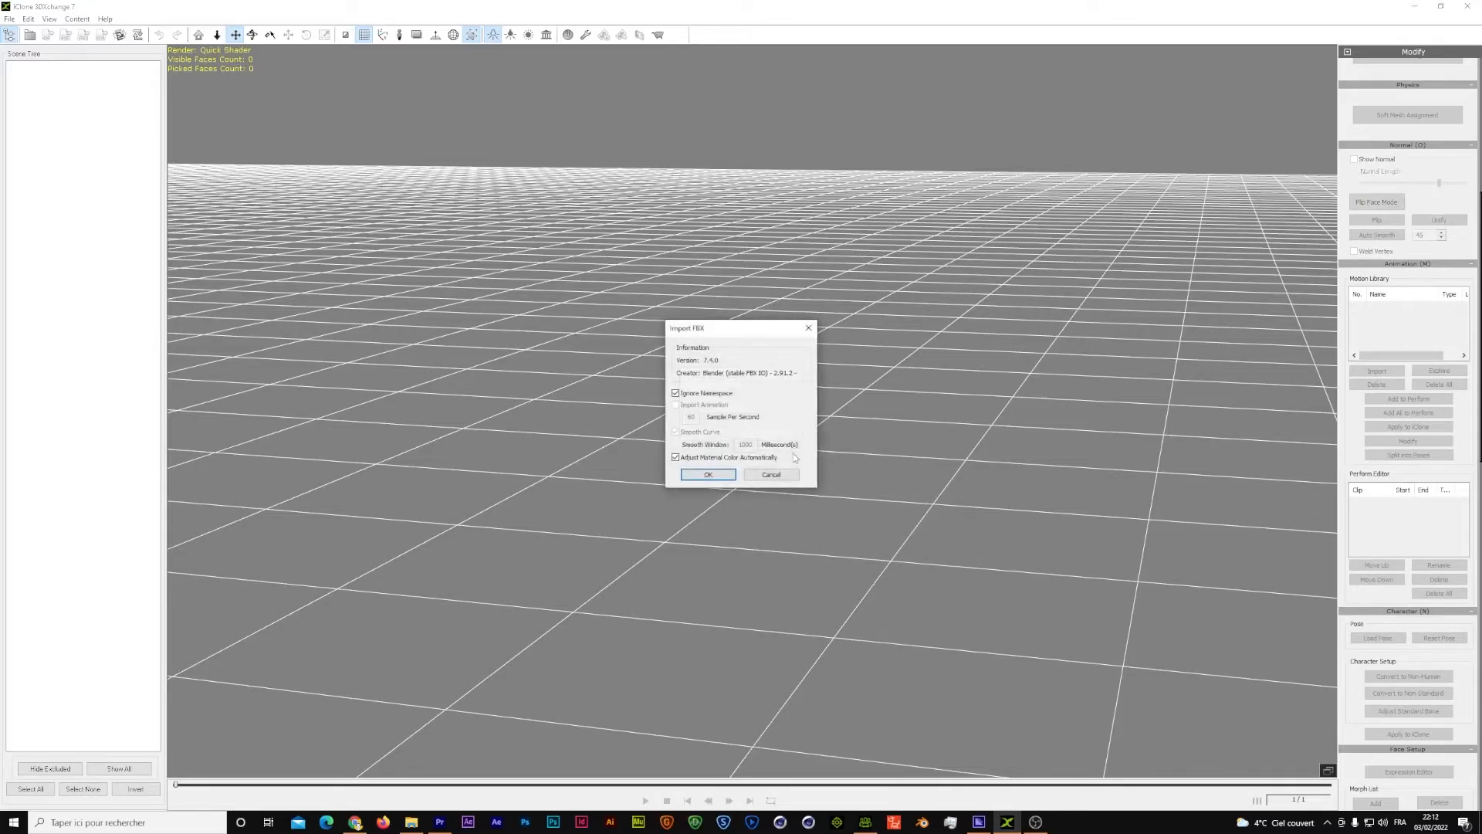
left_click(708, 474)
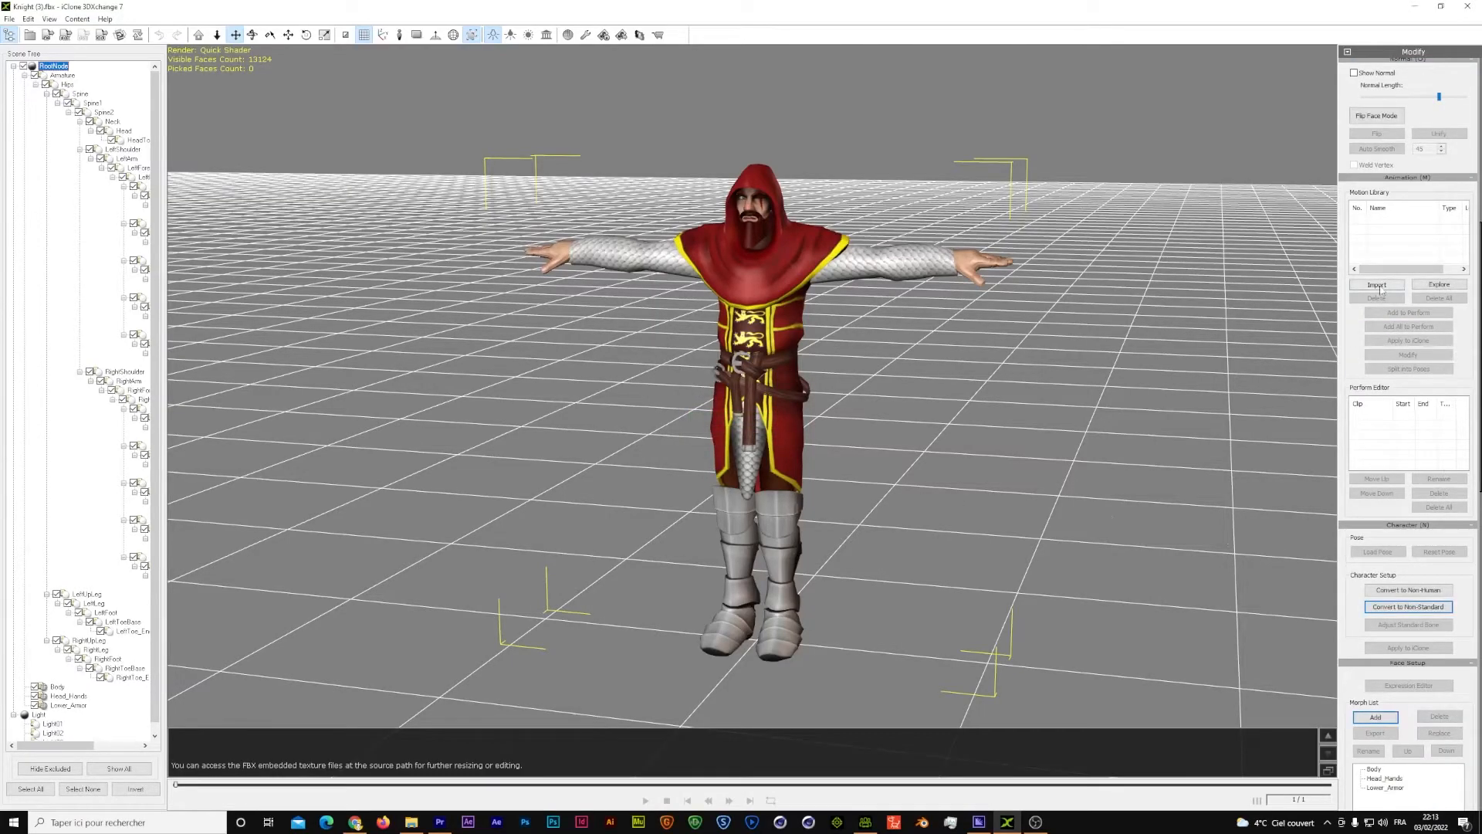
Convert the Knight to a non-standard character using the Maya Human IK characterization preset, with the bone mapping activated.
left_click(1411, 607)
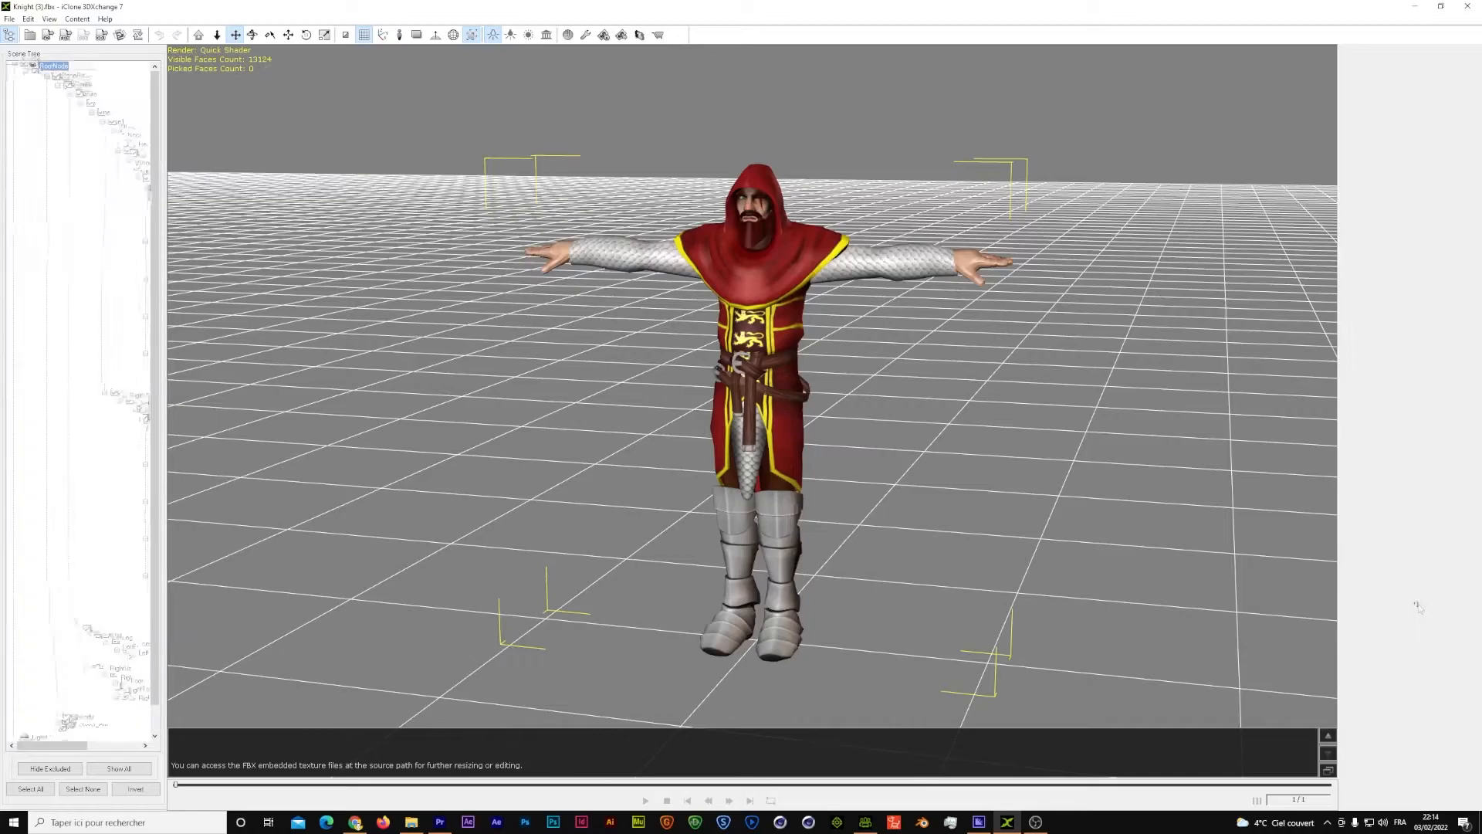
left_click(1408, 99)
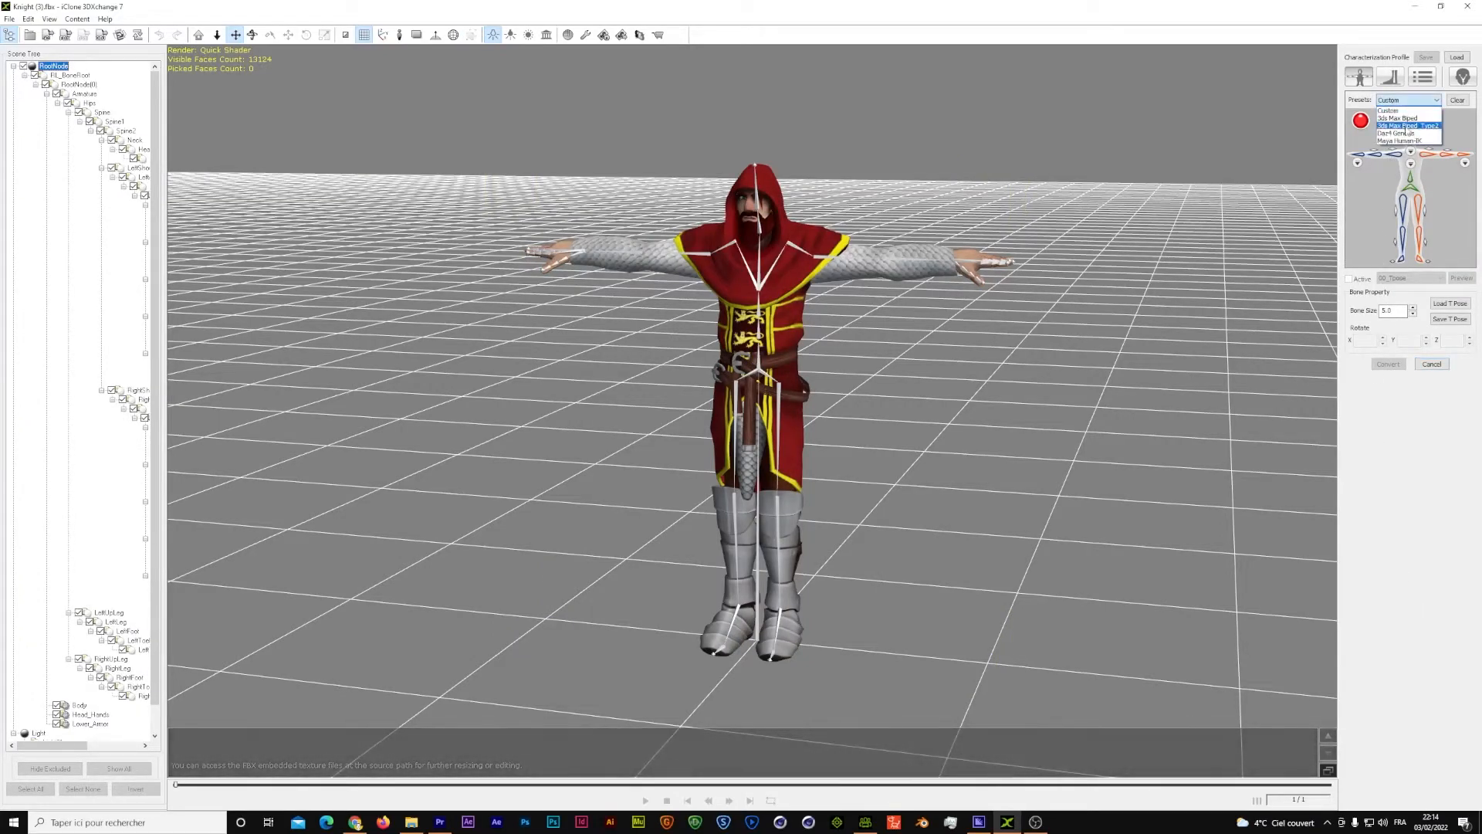
left_click(1410, 138)
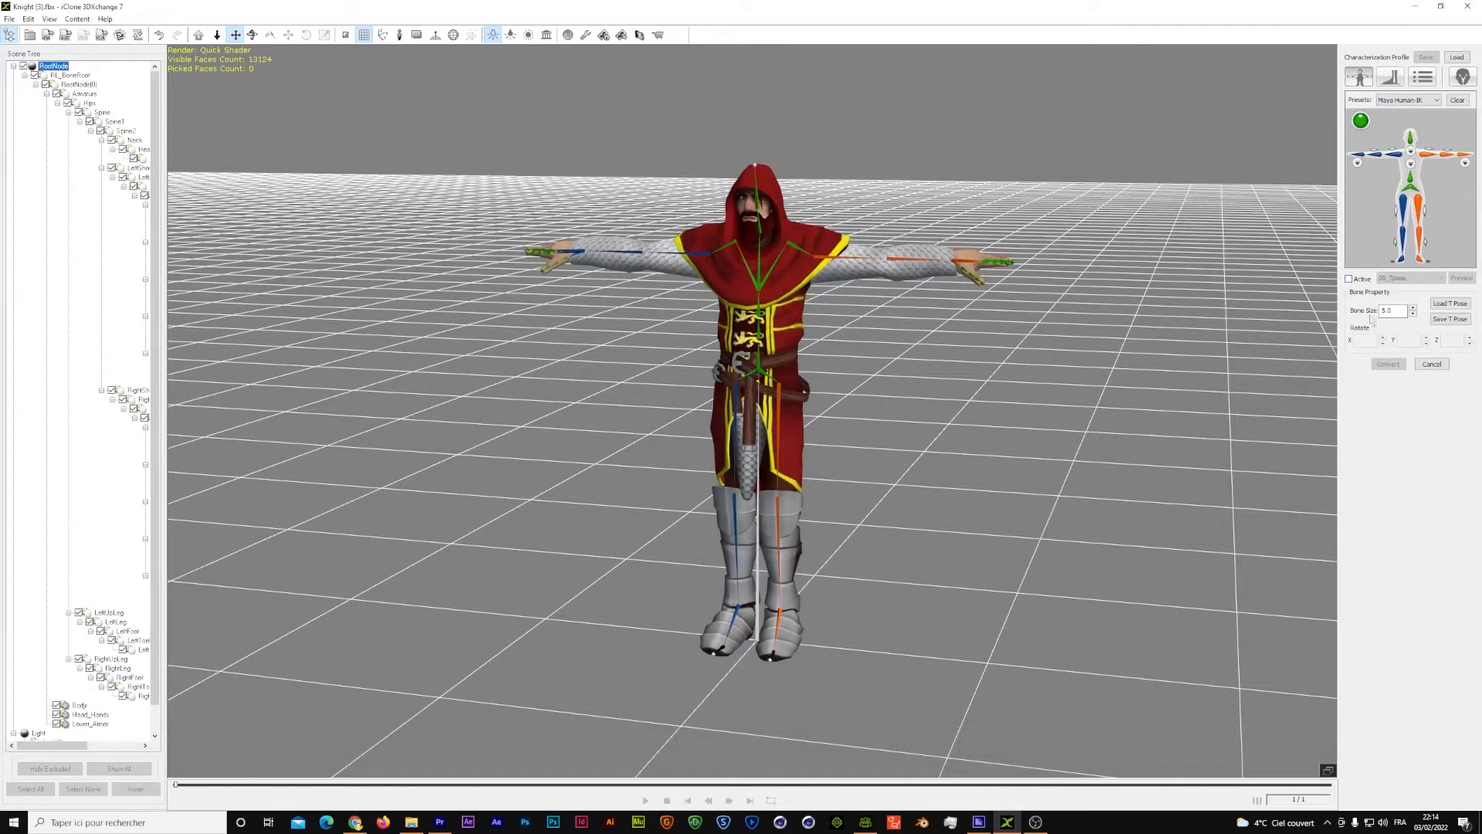
left_click(1351, 280)
left_click(1388, 364)
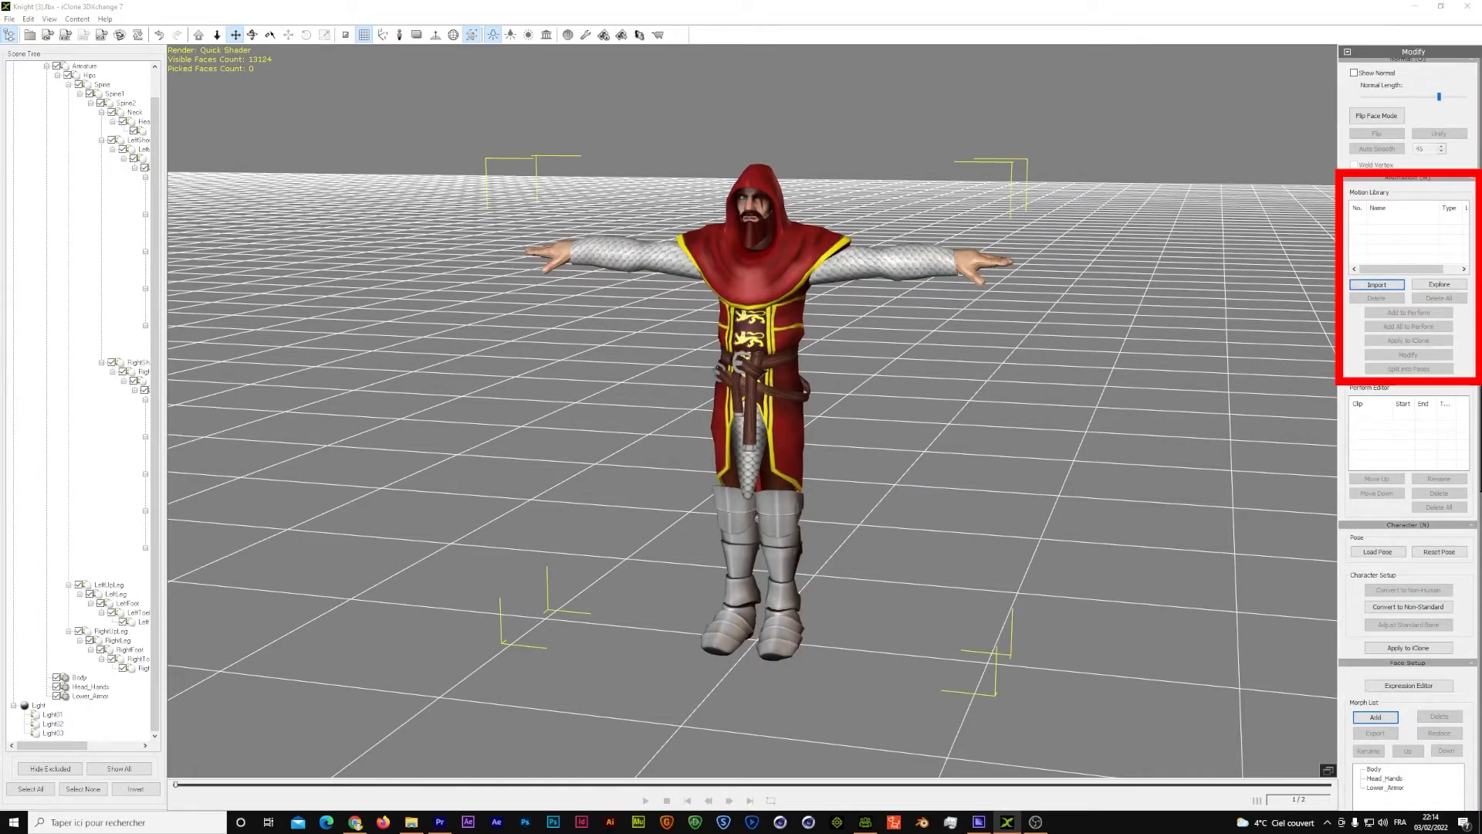
Import the Knight (2) motion into the motion library, split it into poses and select the first pose clip.
left_click(756, 475)
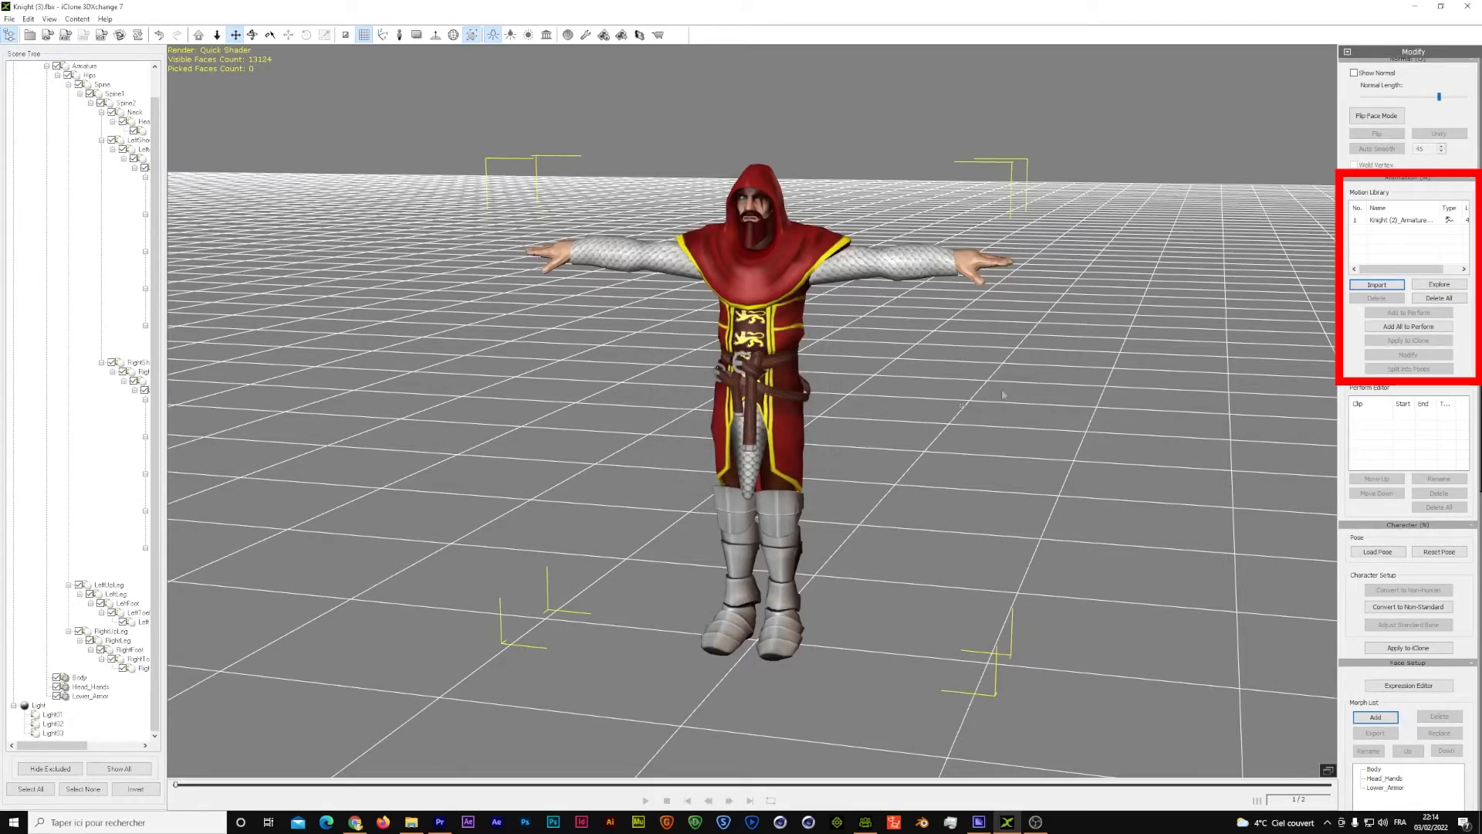
left_click(1399, 220)
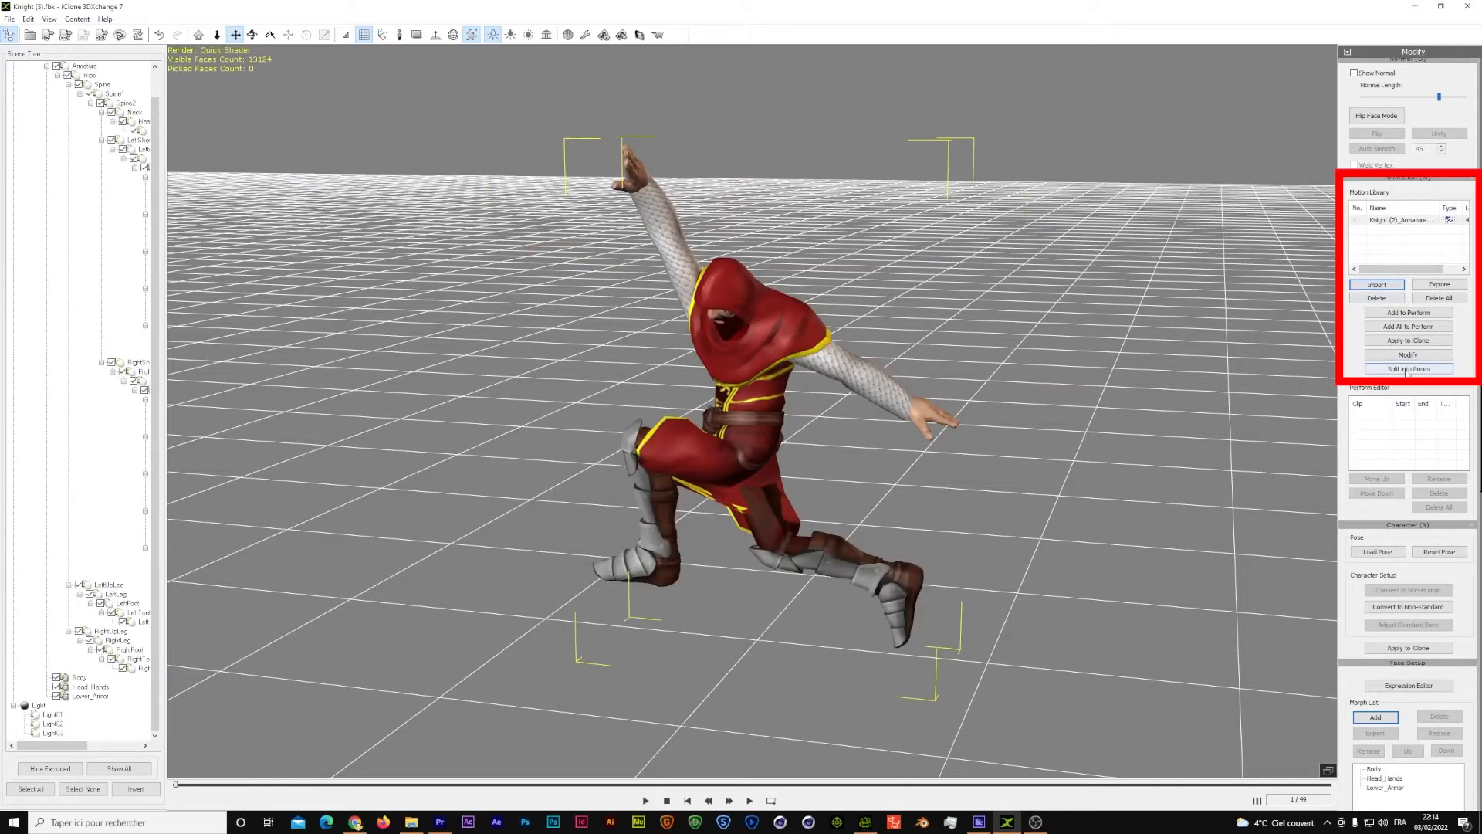
left_click(1407, 369)
left_click(1447, 425)
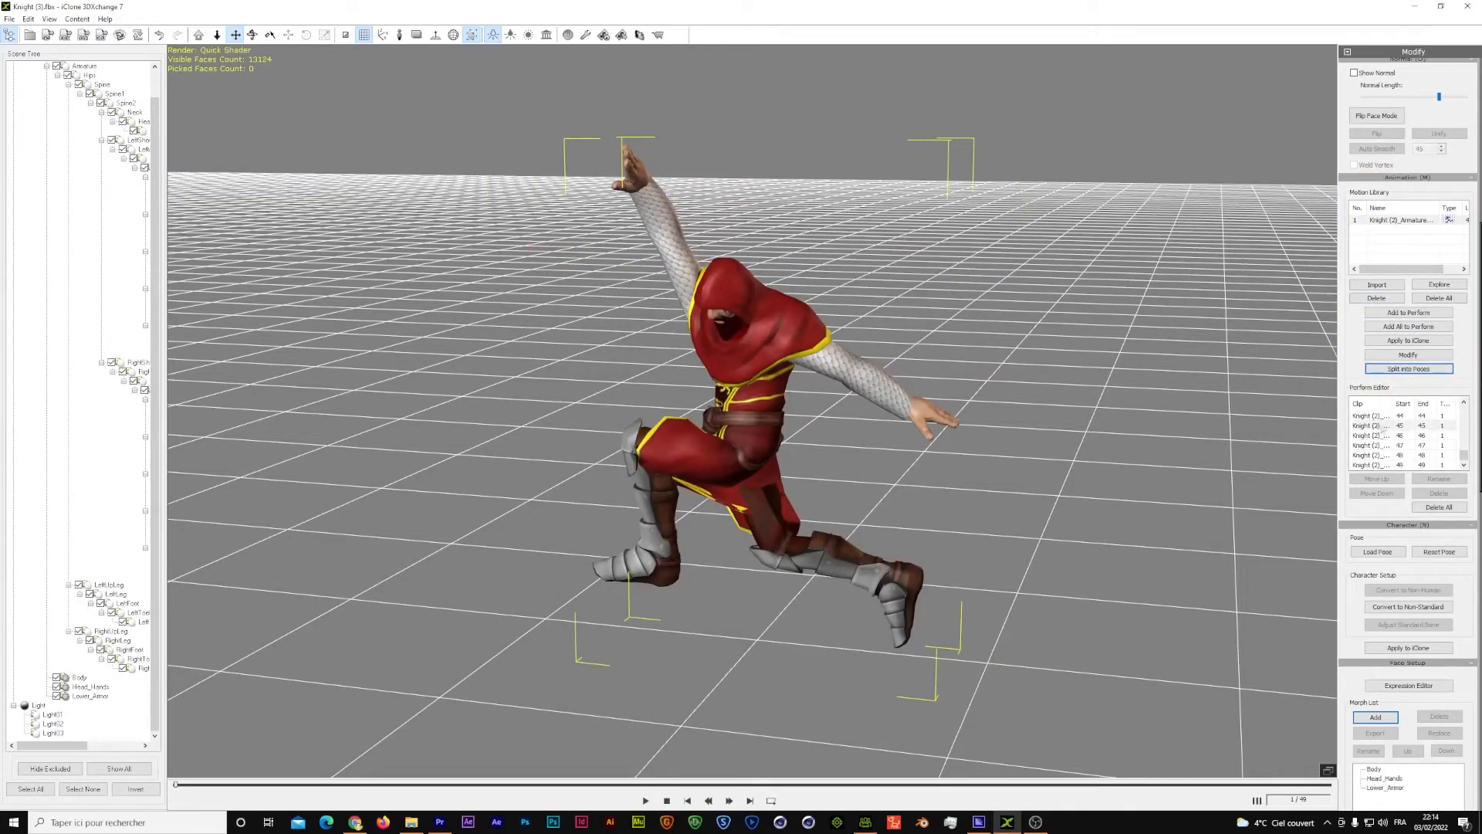
scroll(1454, 440, "up", 15)
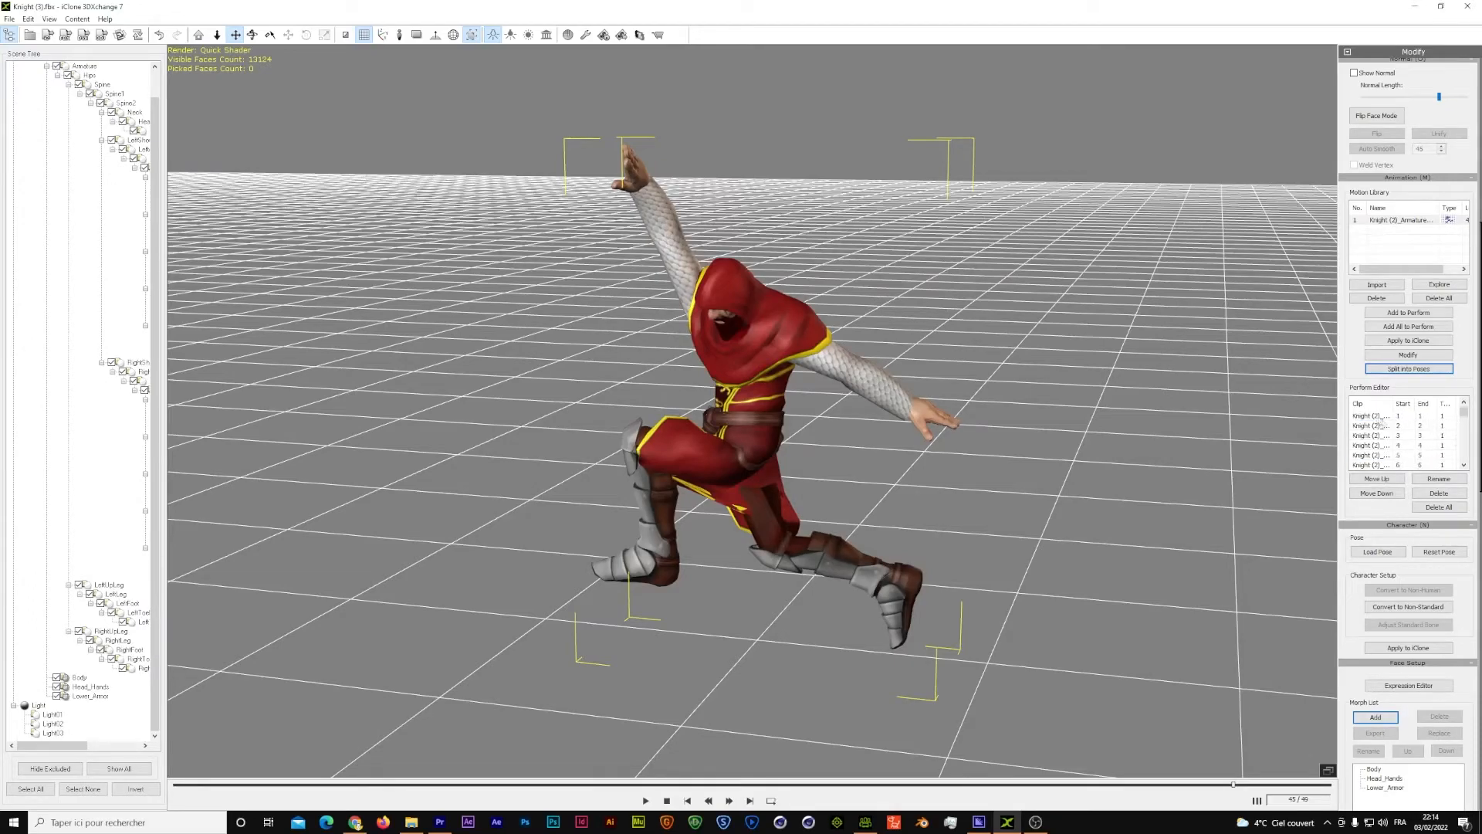
left_click(1374, 415)
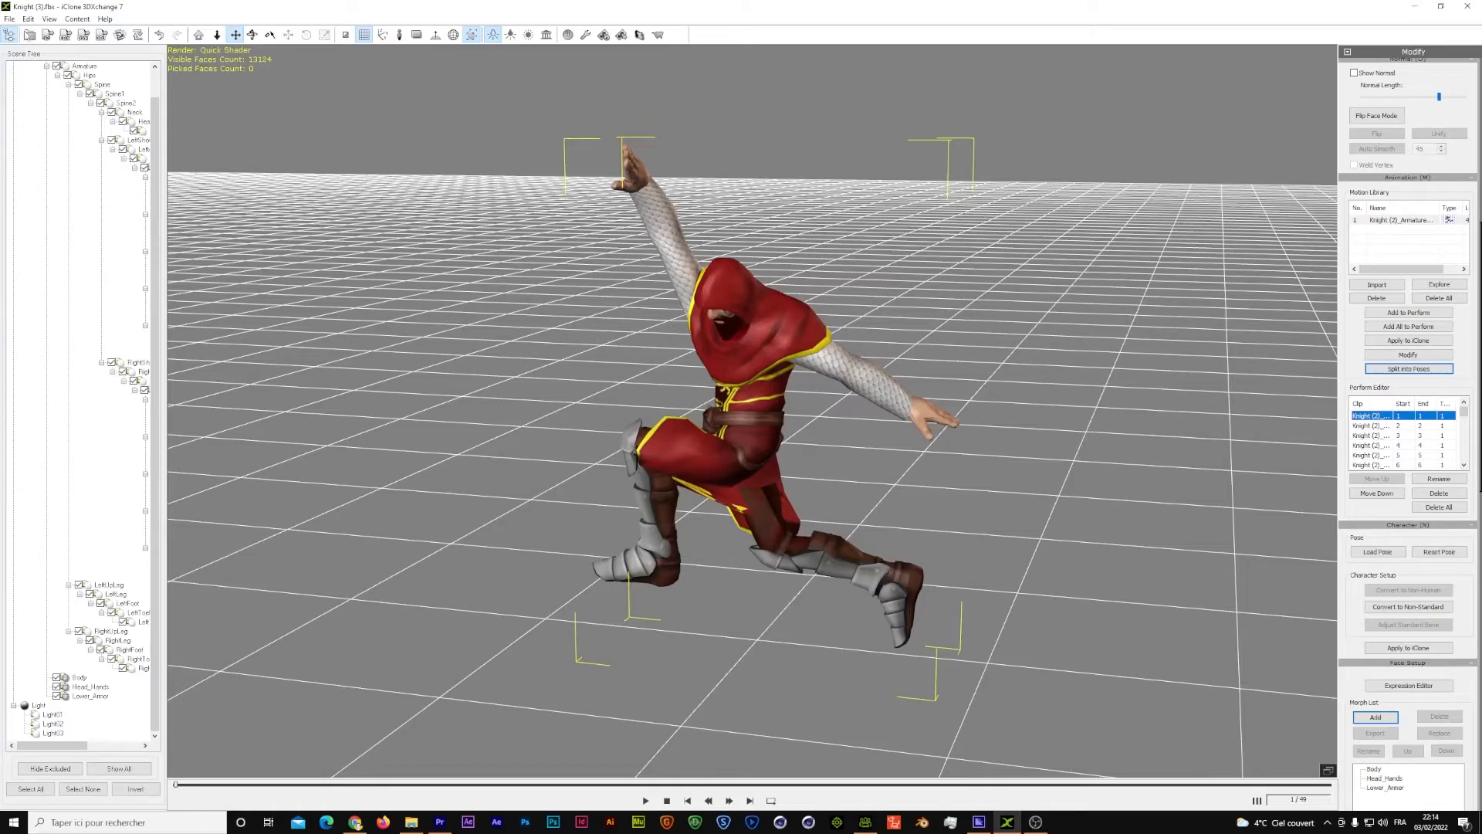
Try to export only the Knight's animation as iClone 7 motion content, with geometry export turned off and the existing destination folder kept.
left_click(48, 36)
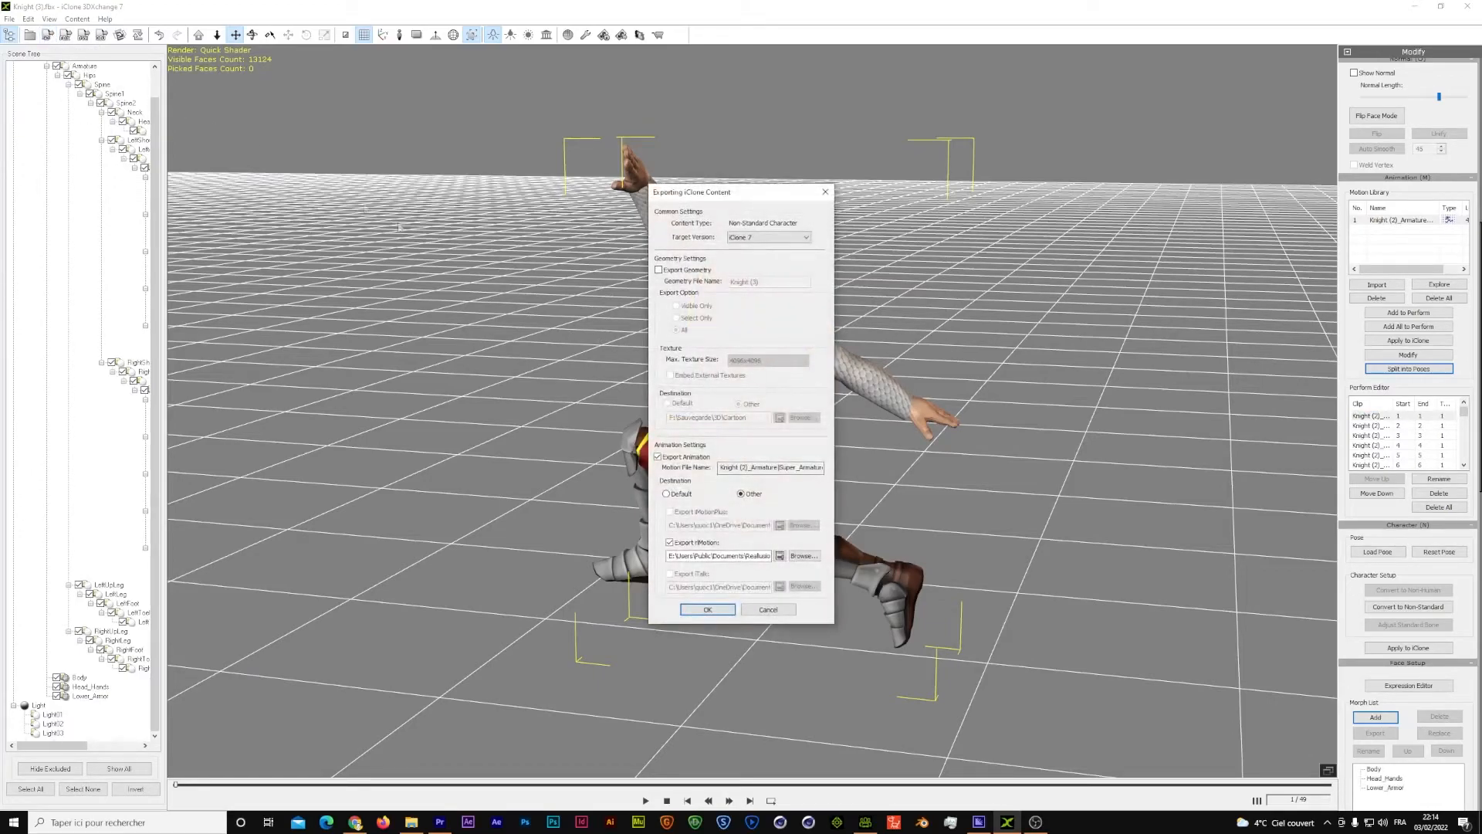
left_click(661, 270)
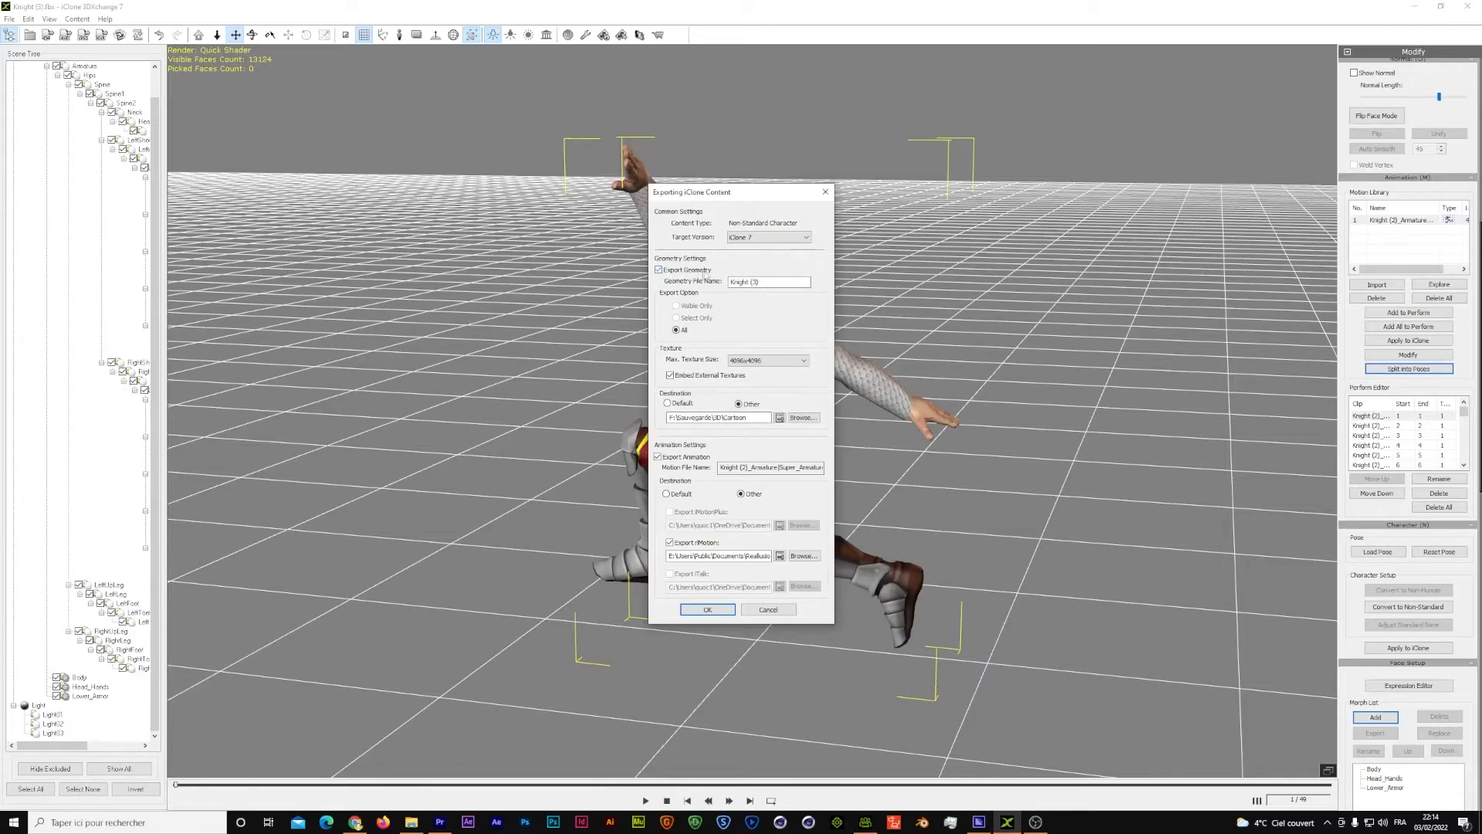
left_click_drag(712, 196, 1010, 184)
left_click(957, 258)
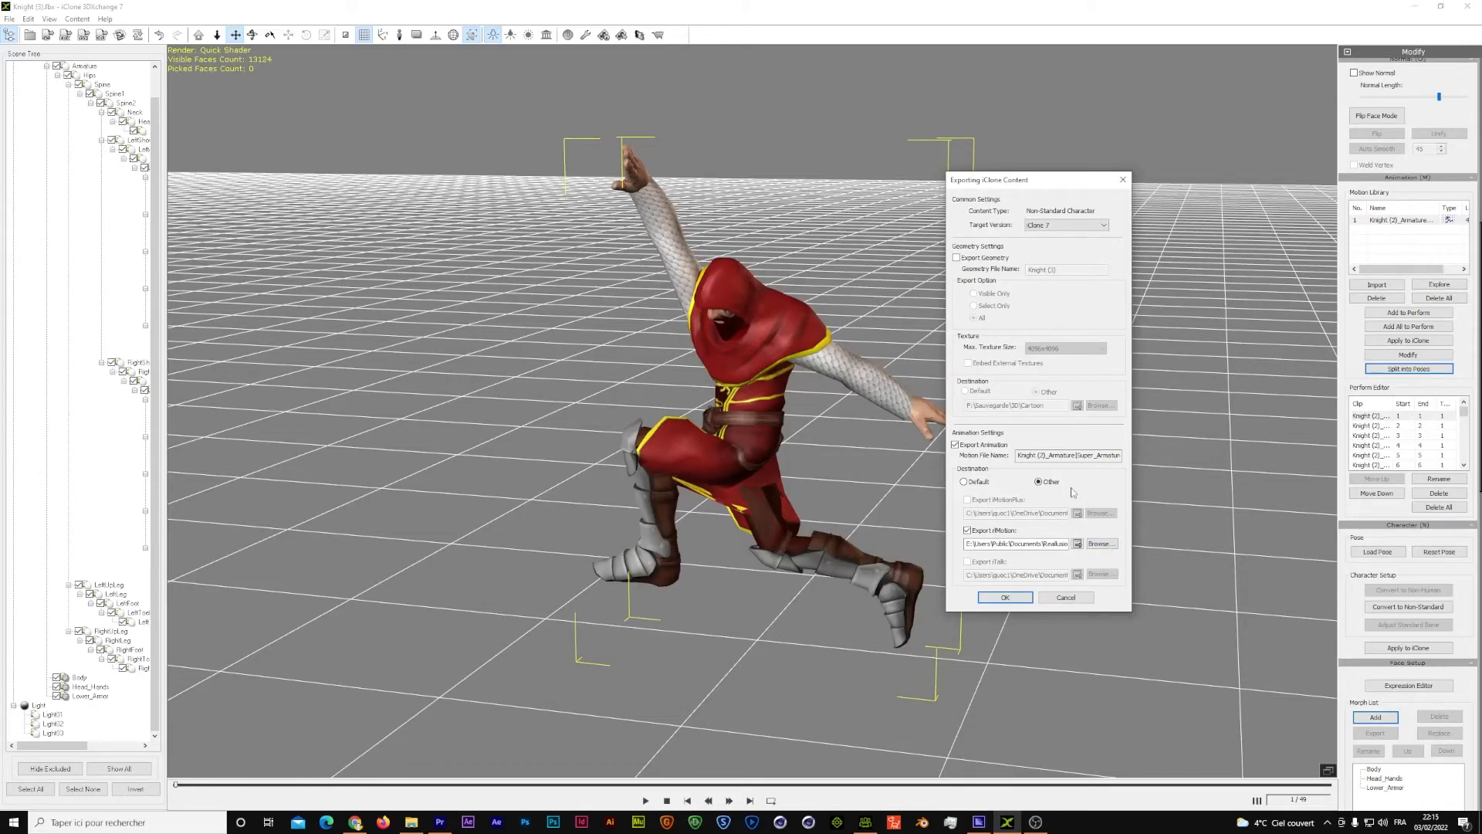
left_click(1100, 544)
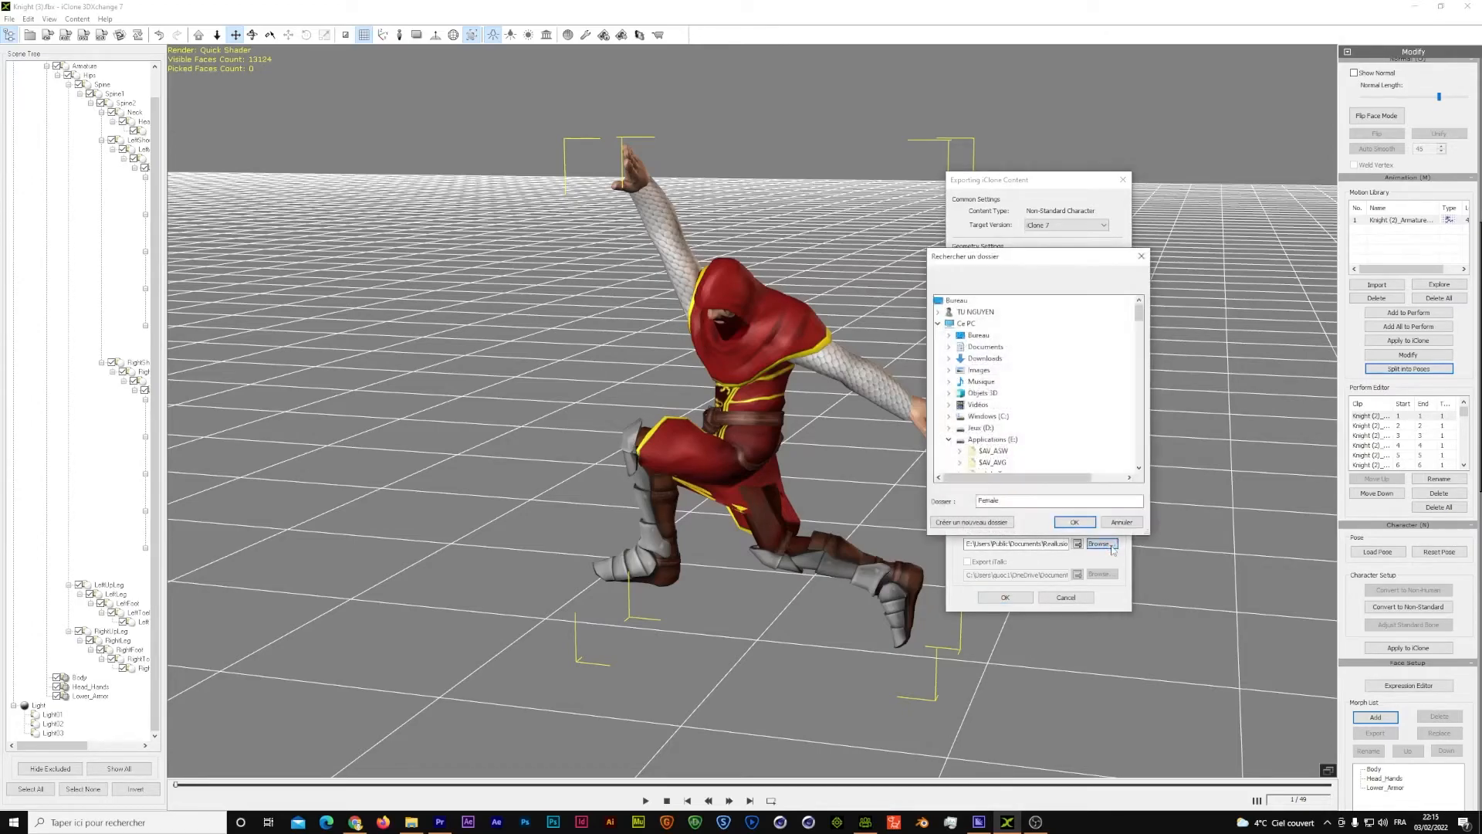
left_click(1121, 525)
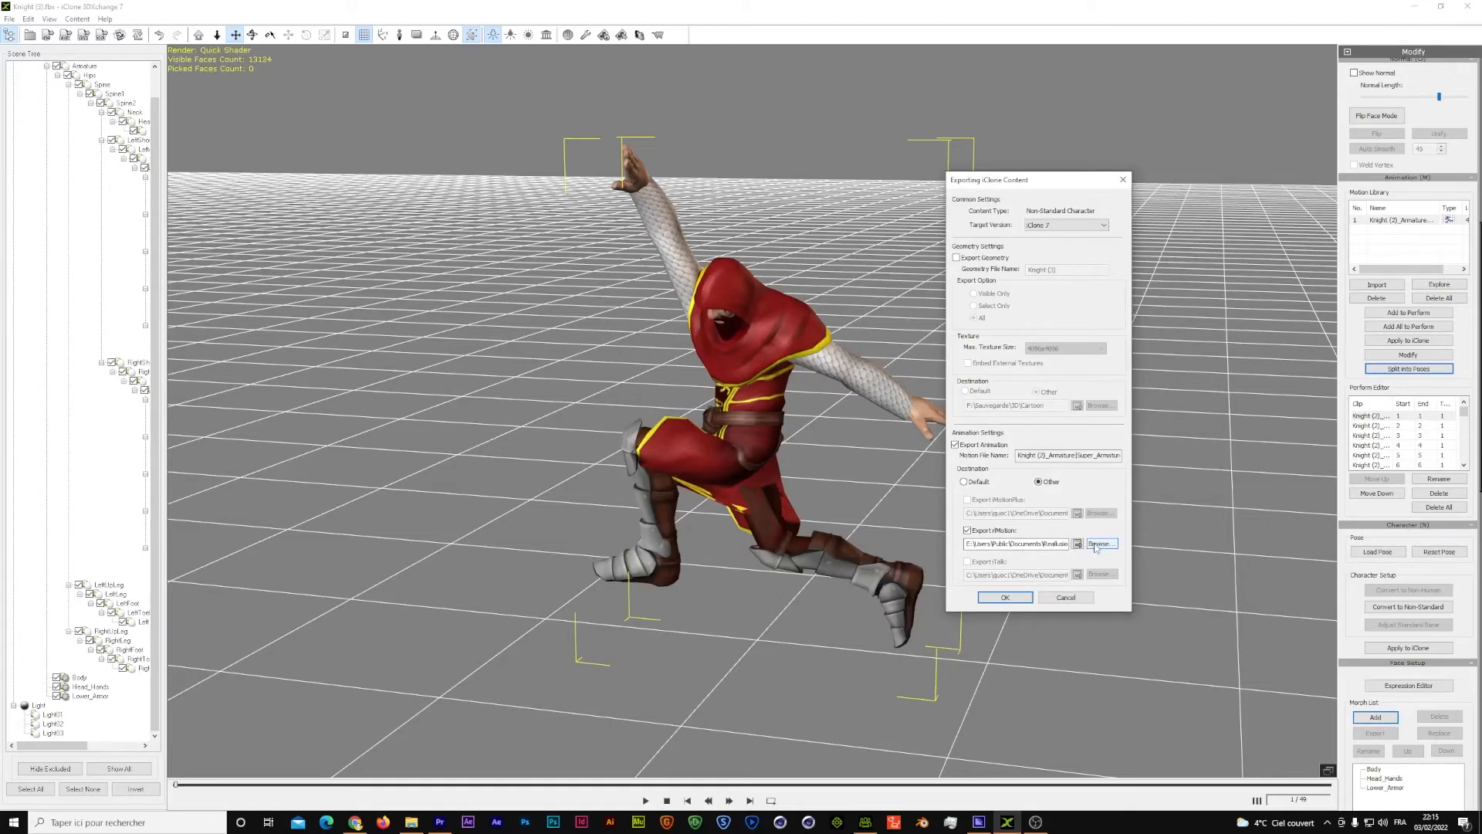
left_click(1007, 599)
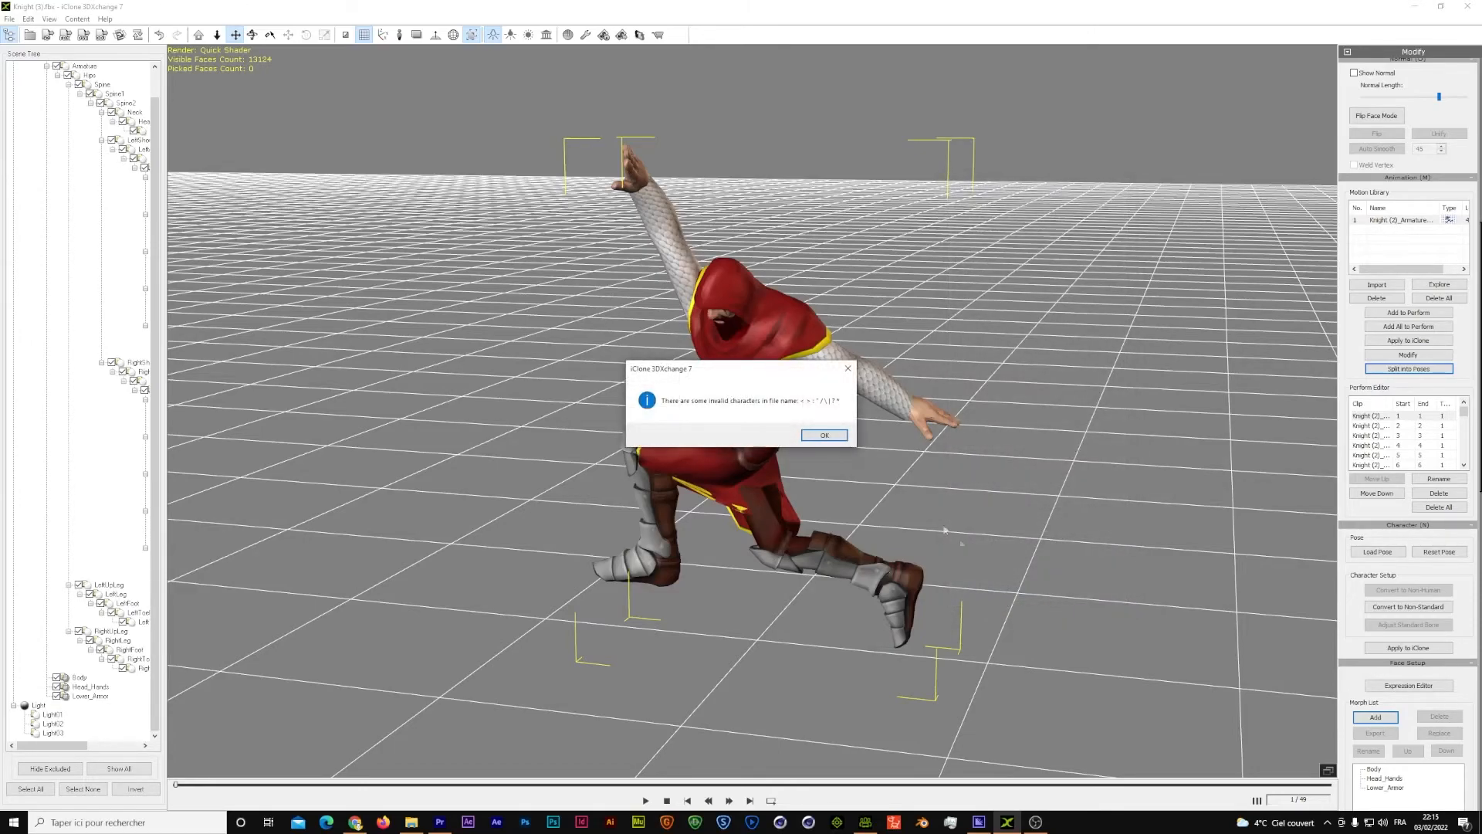
left_click(825, 436)
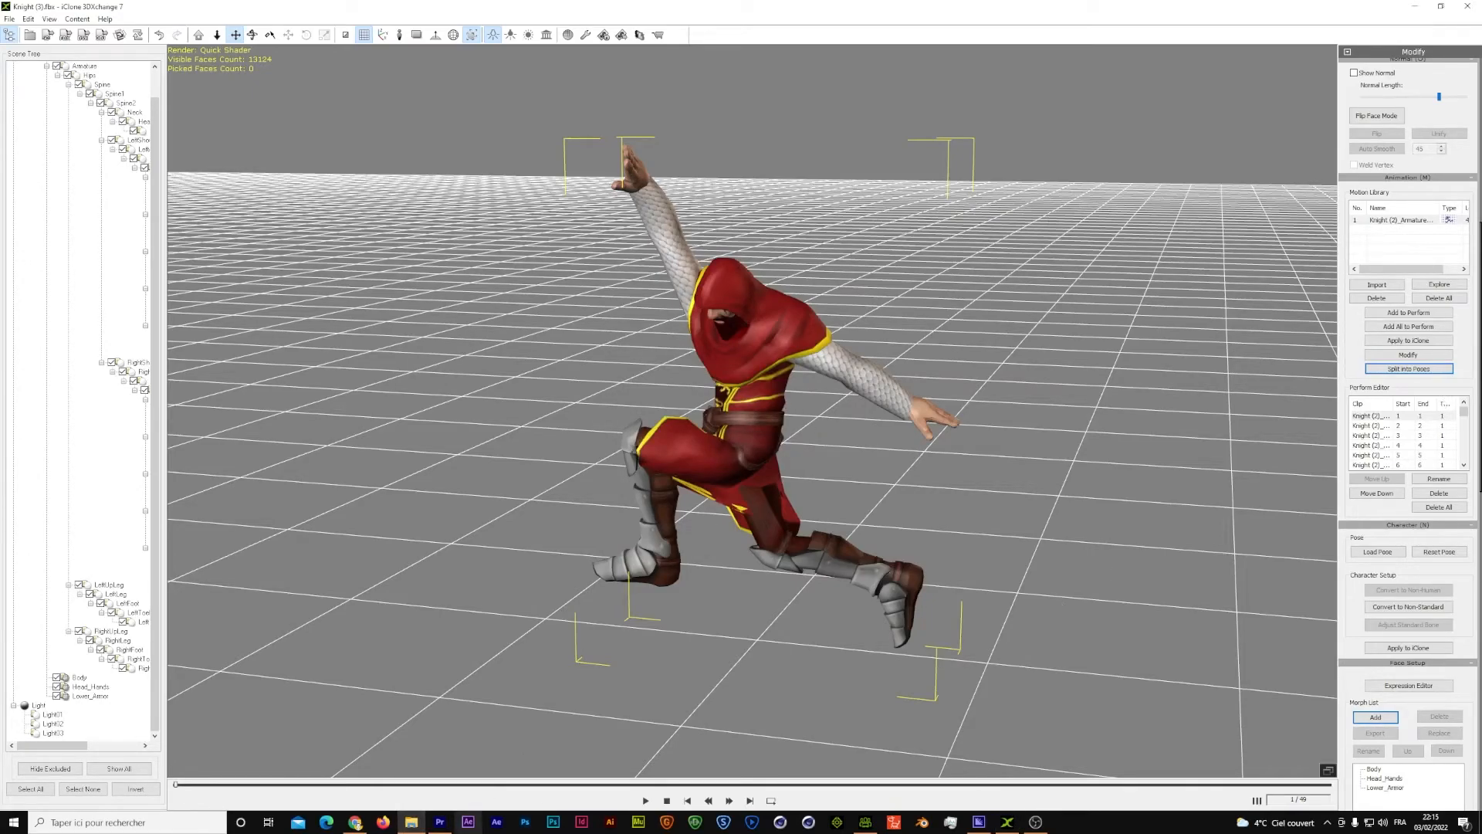
key("Return")
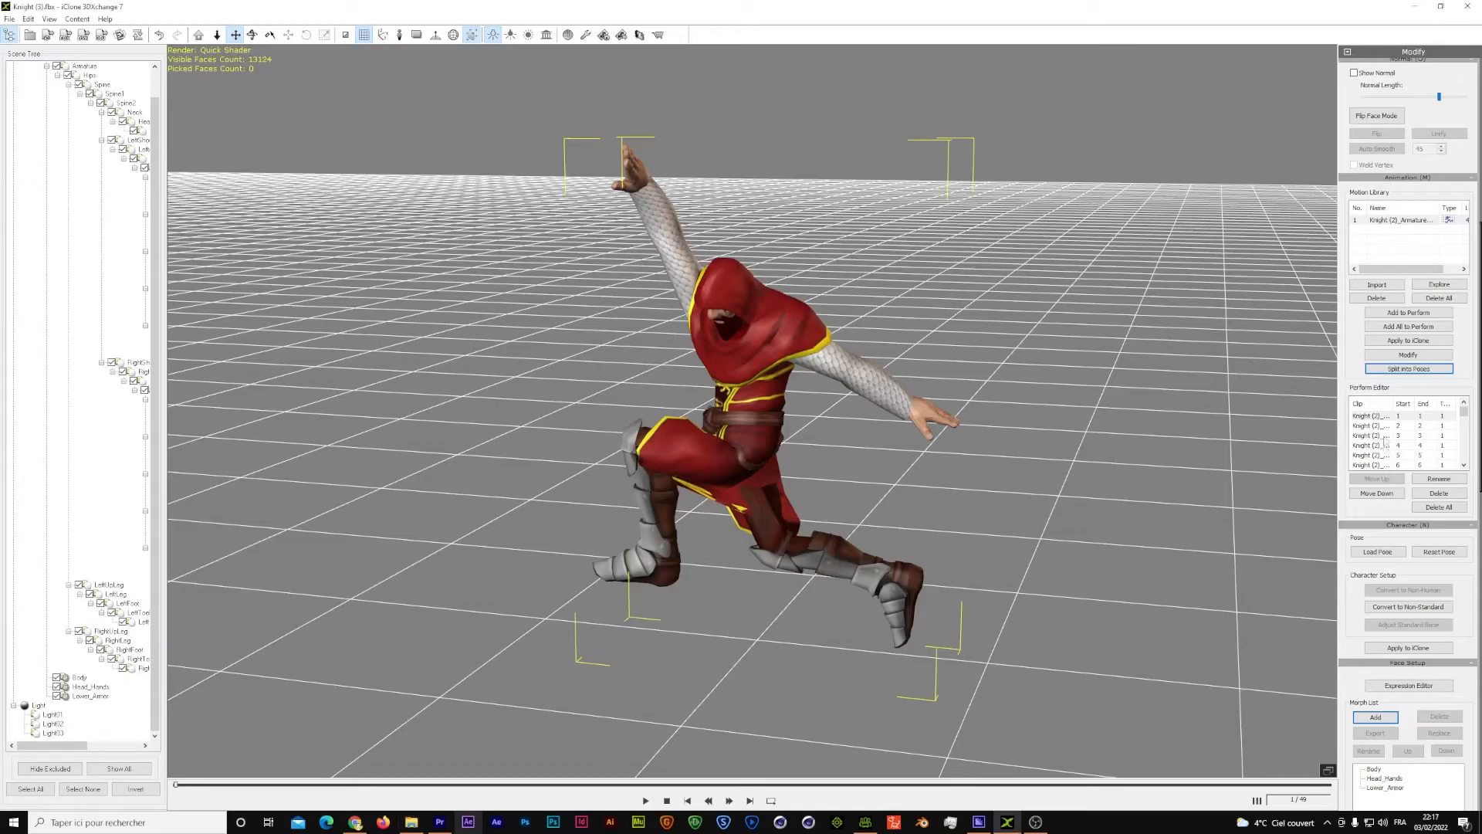
Rename the first pose clip in the Perform Editor as "Super".
double_click(1375, 417)
right_click(1375, 420)
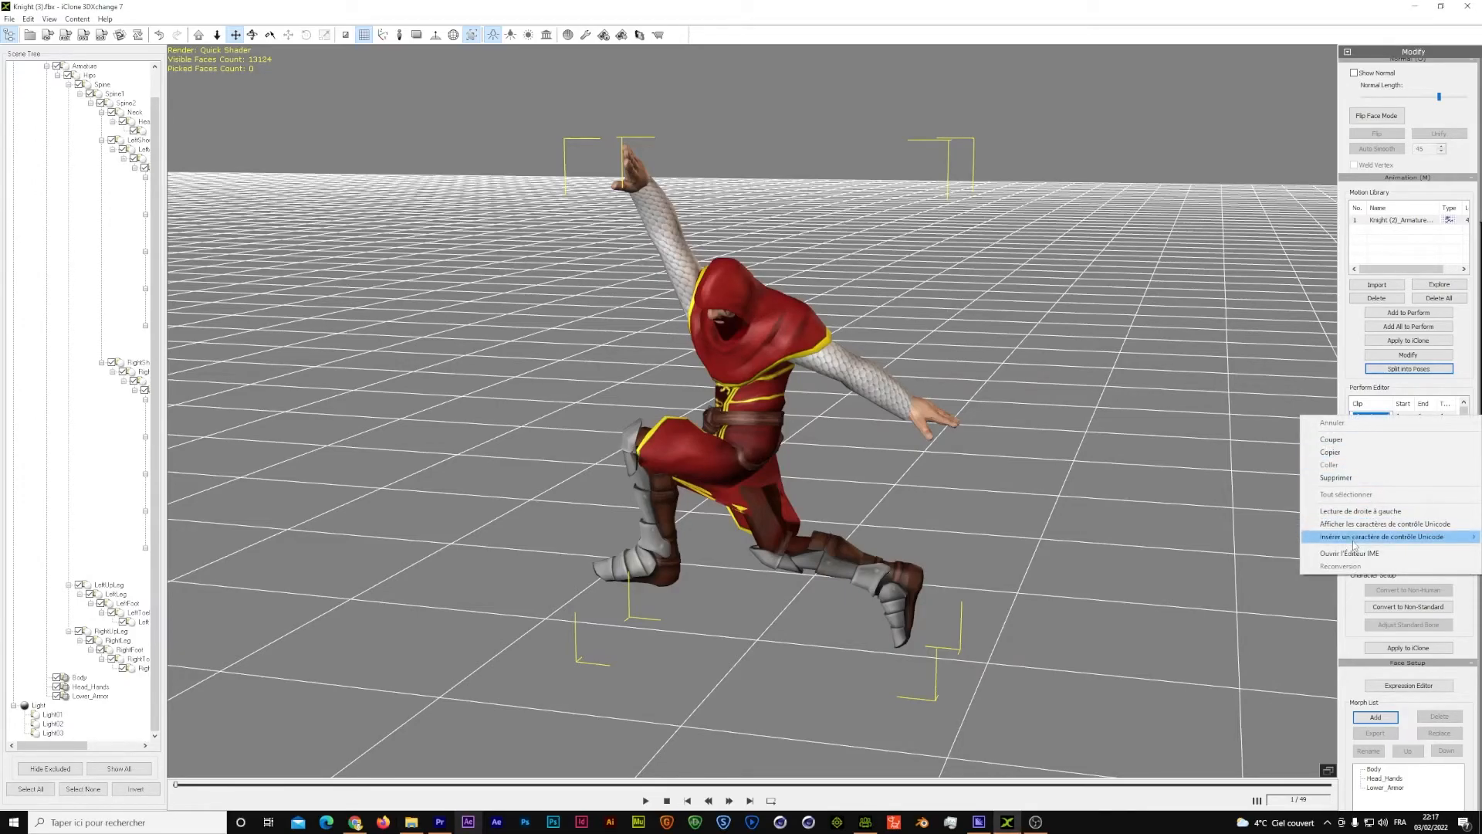
left_click(1367, 415)
left_click_drag(1391, 415, 1246, 421)
type("Super")
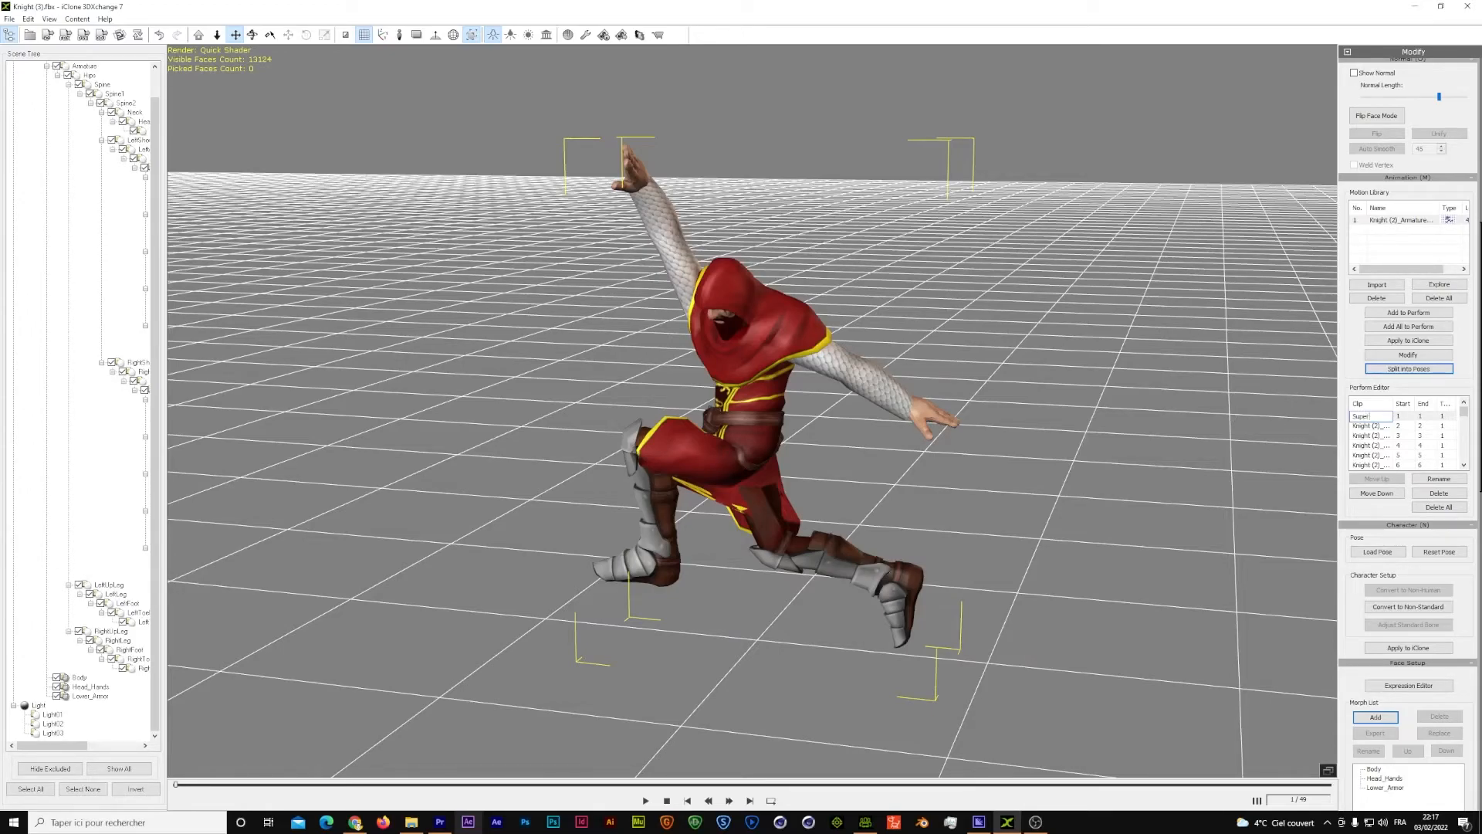
Export only the "Super" pose clip's animation as an iClone 7 rlMotion to the custom destination folder, with geometry export off.
key("Return")
double_click(1366, 418)
left_click(1381, 417)
double_click(1361, 416)
left_click(1352, 417)
left_click(47, 35)
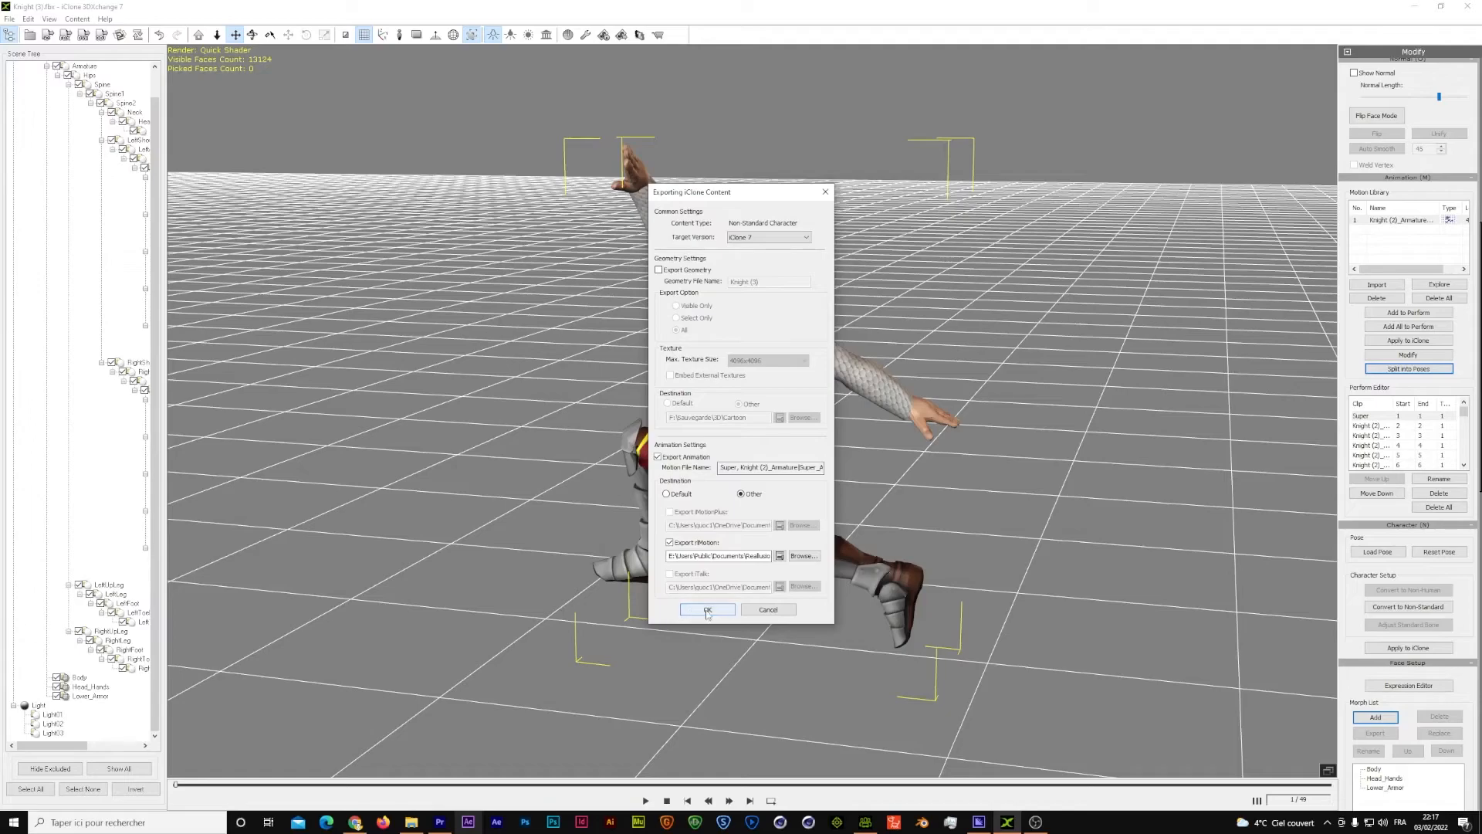
left_click(707, 609)
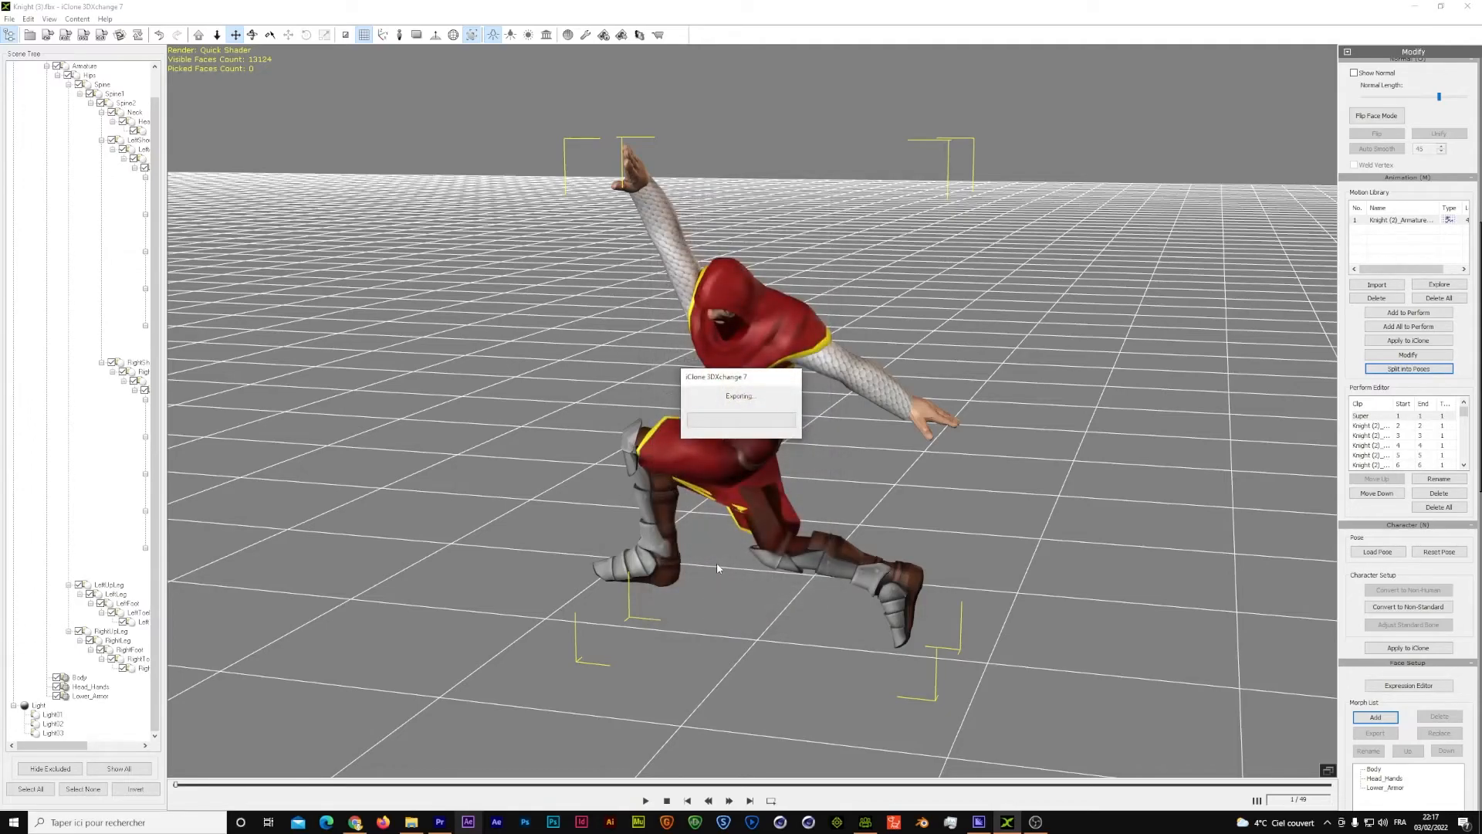
left_click(824, 435)
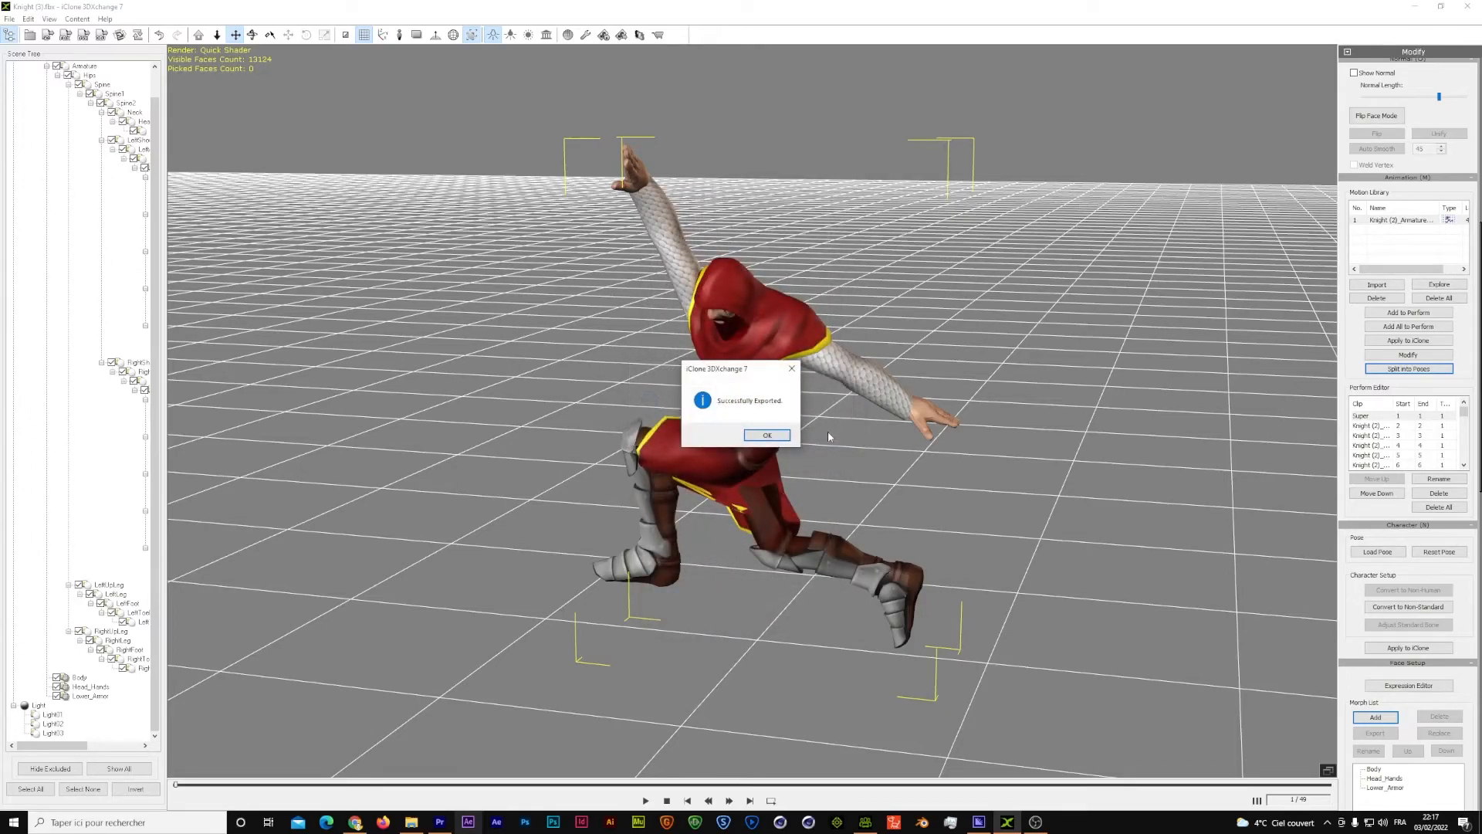
left_click(760, 437)
Switch to Character Creator 3 and apply the Super.rlMotion file from the MotionPlus folder to the CC3_Base_Plus avatar.
double_click(1359, 415)
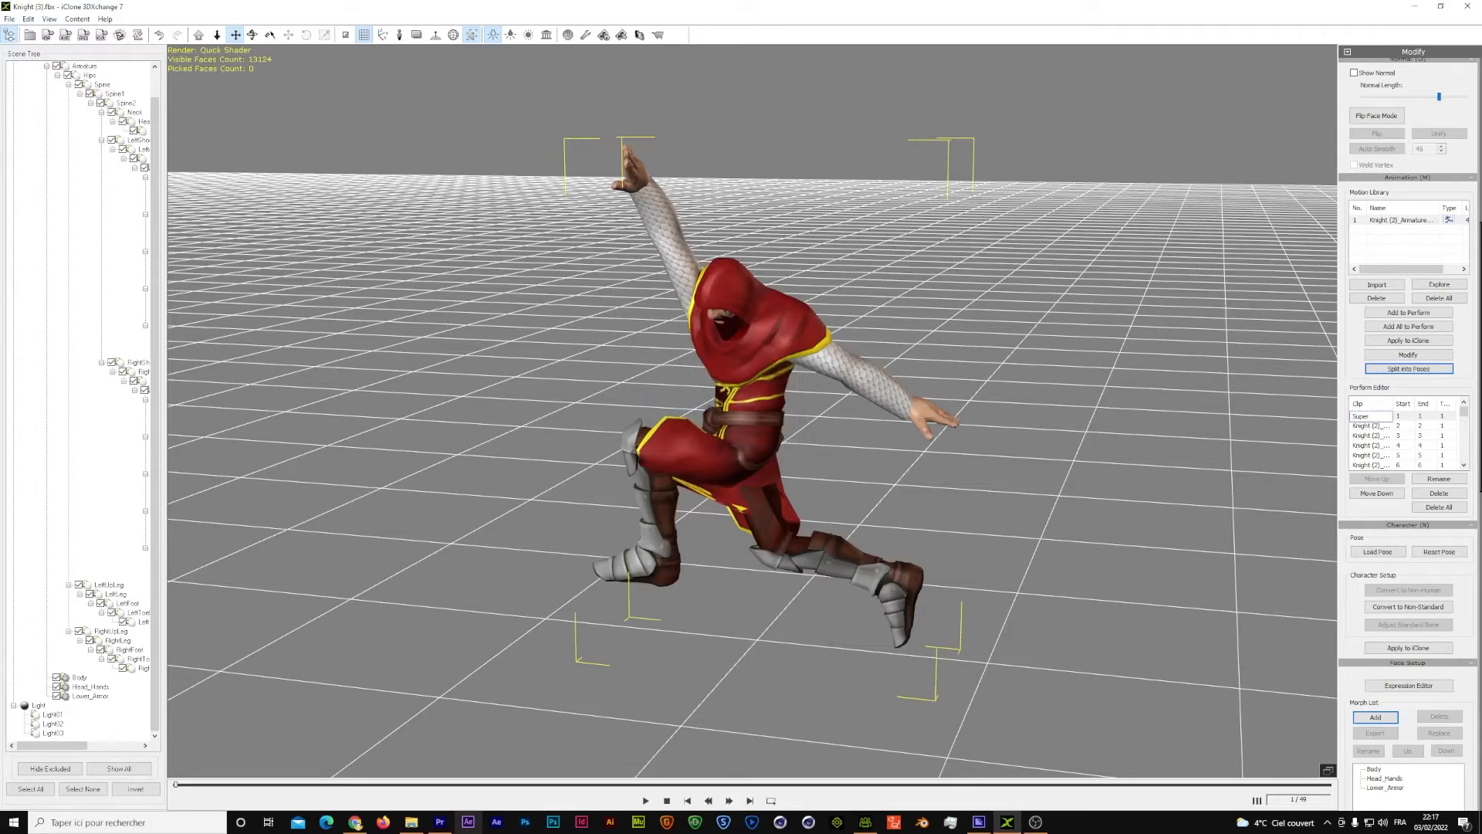
key("alt+Tab")
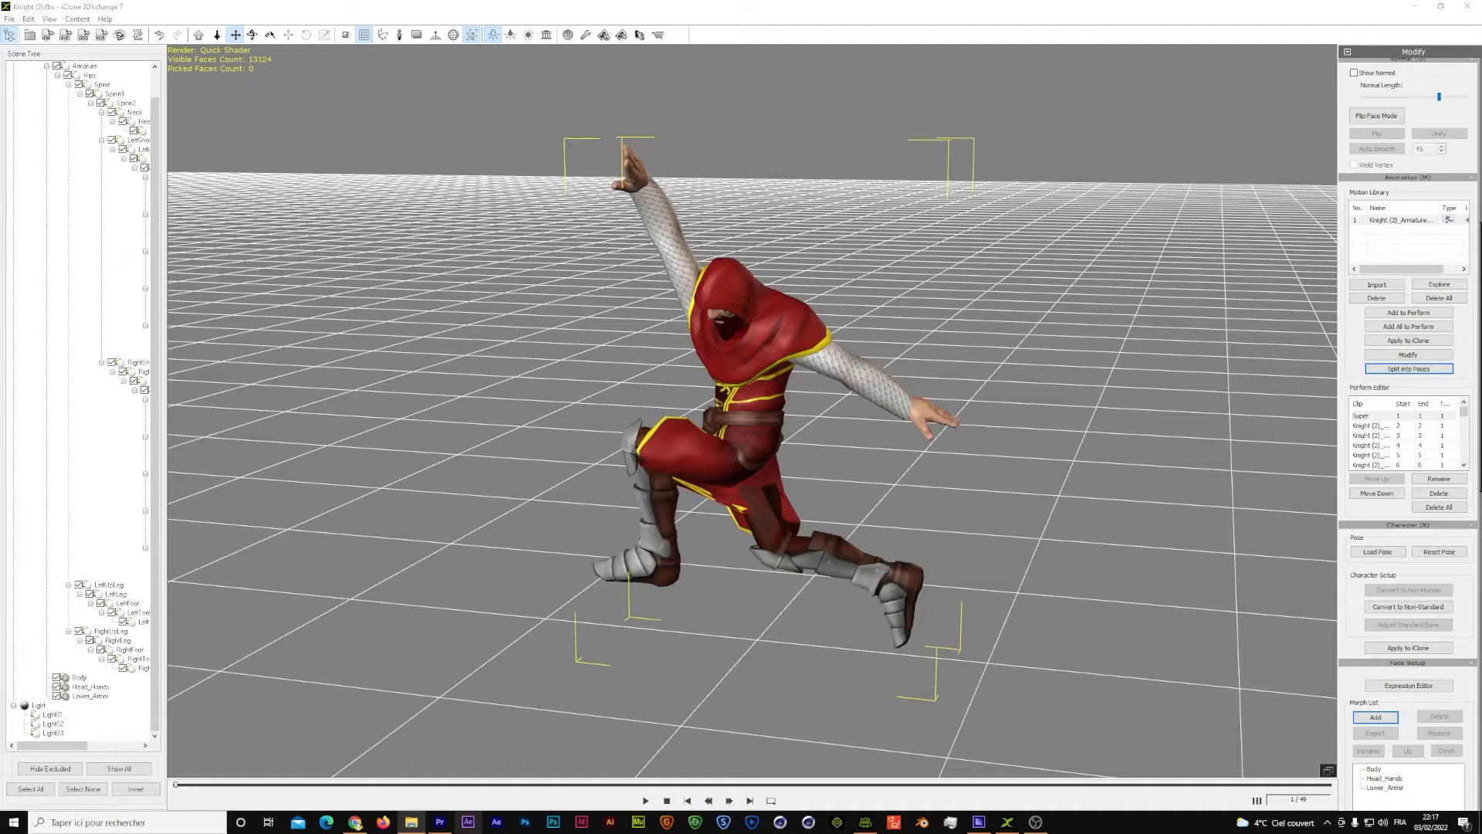
left_click(866, 822)
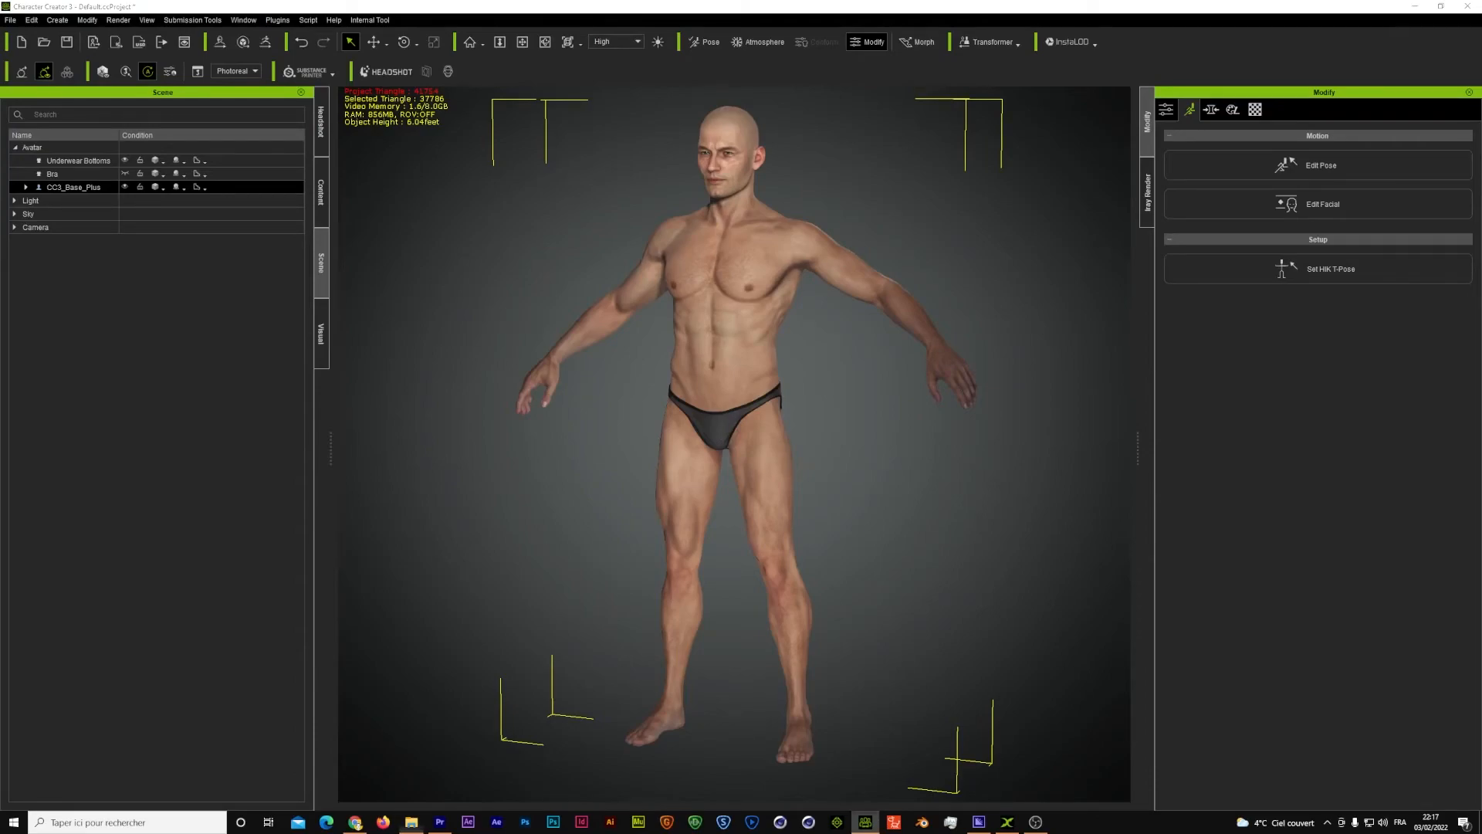
left_click_drag(1481, 185, 192, 285)
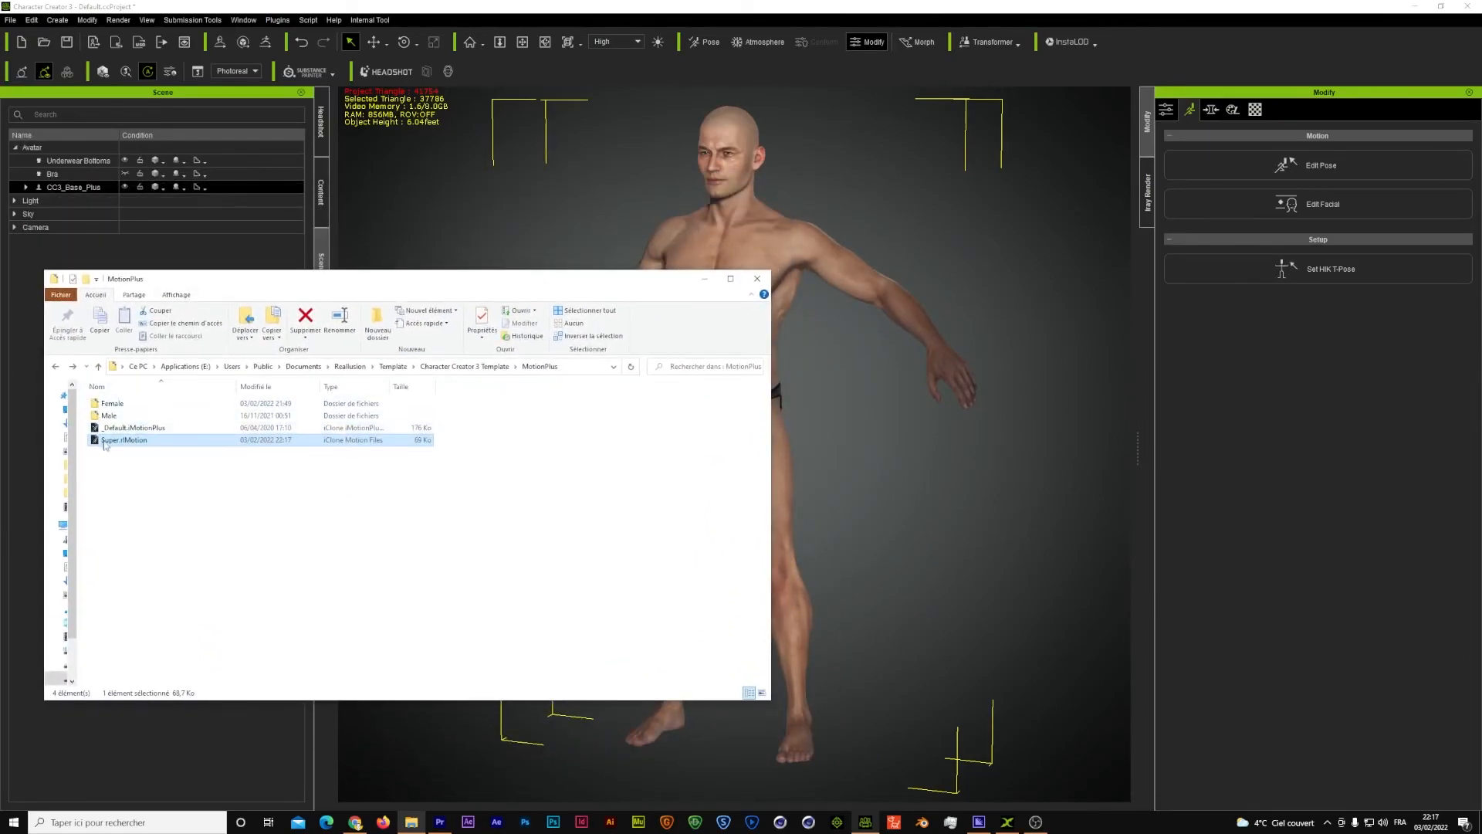
left_click_drag(104, 445, 768, 243)
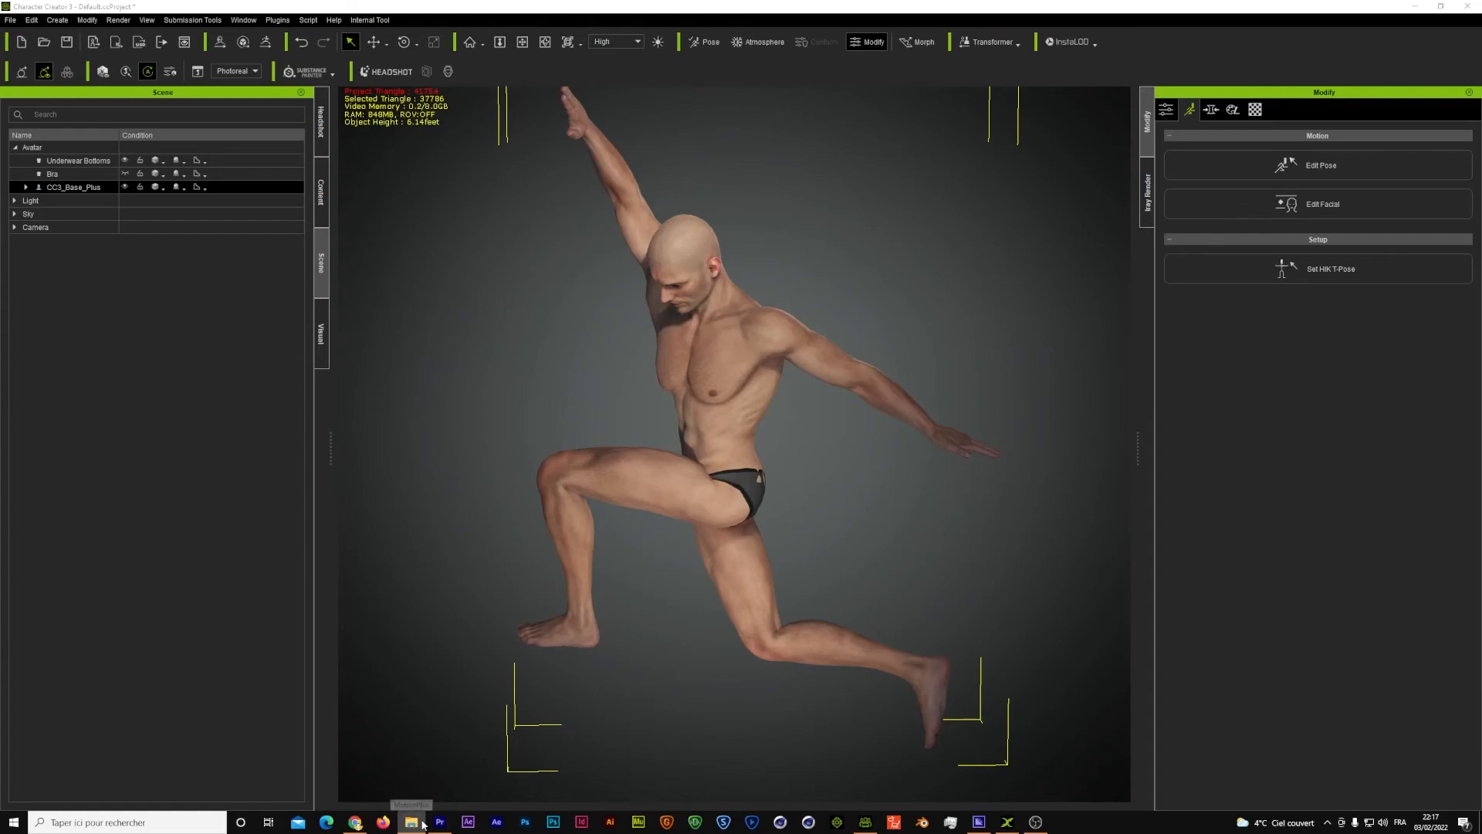
Bring up the AdobeStock reference photo beside the posed avatar and try to pin its window on top with DeskPins.
left_click(421, 824)
left_click_drag(561, 285, 1481, 287)
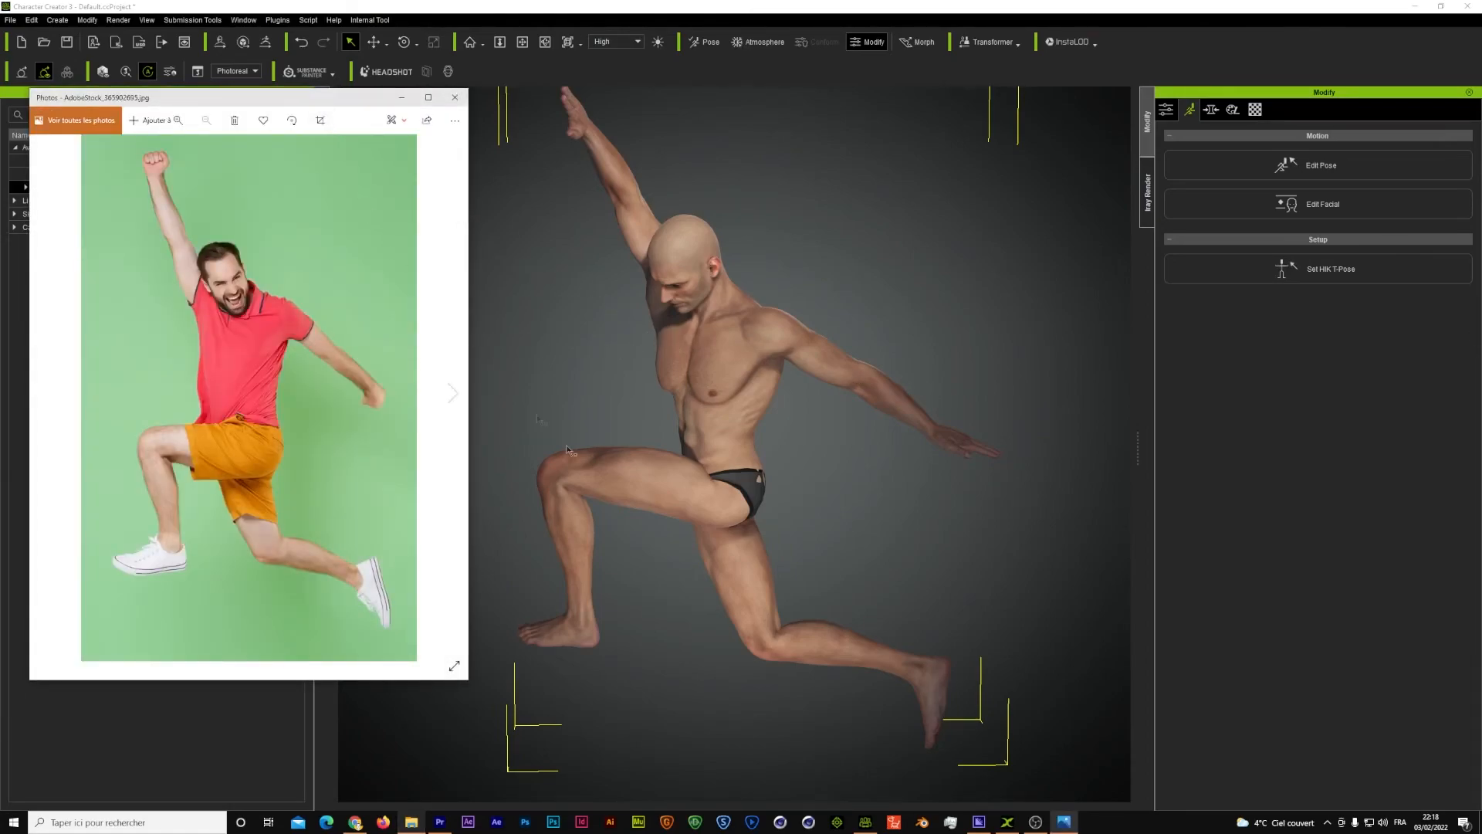
left_click(1327, 822)
right_click(1352, 775)
left_click(1388, 645)
left_click(362, 106)
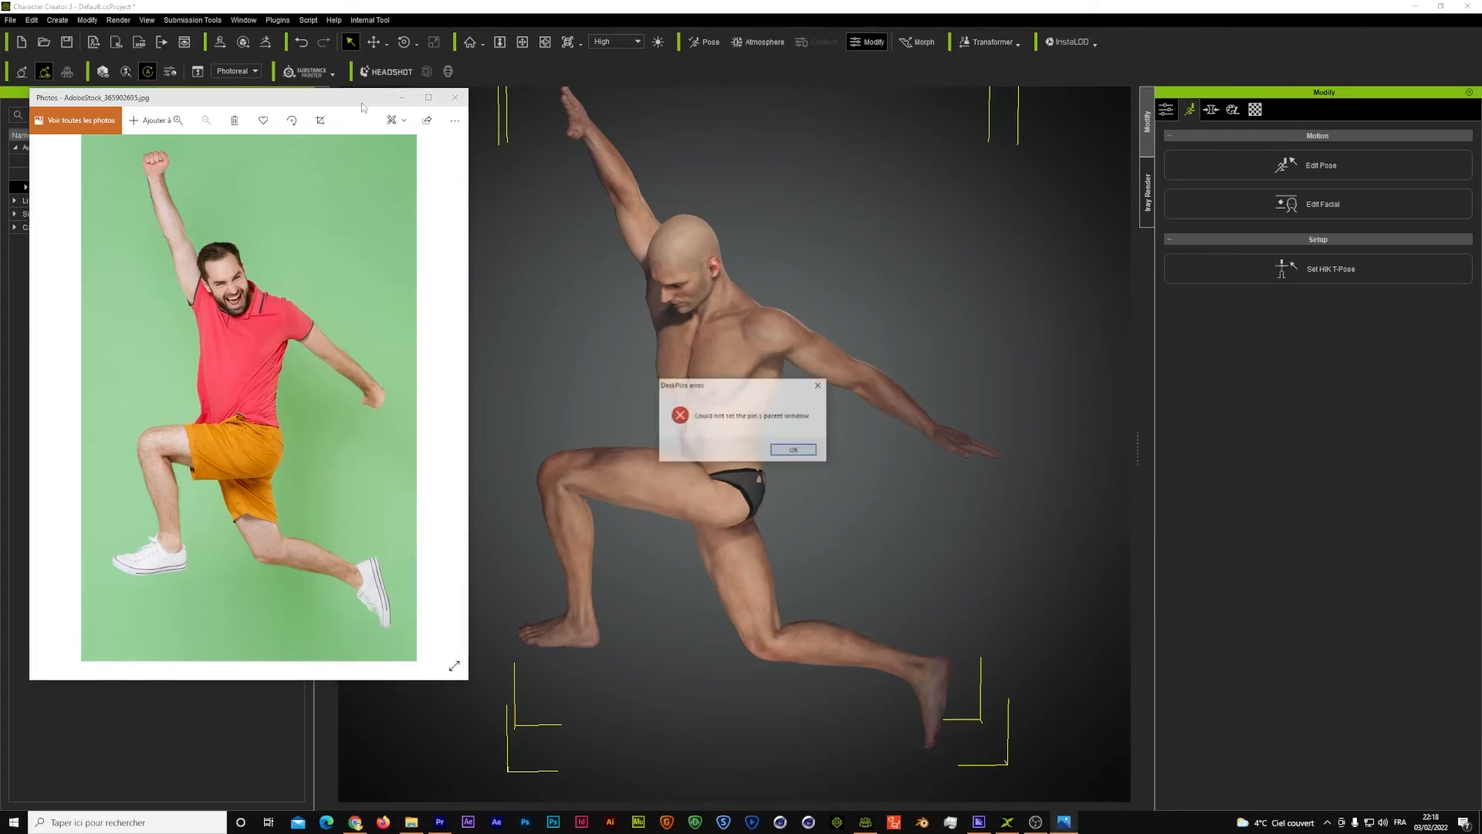
key("Return")
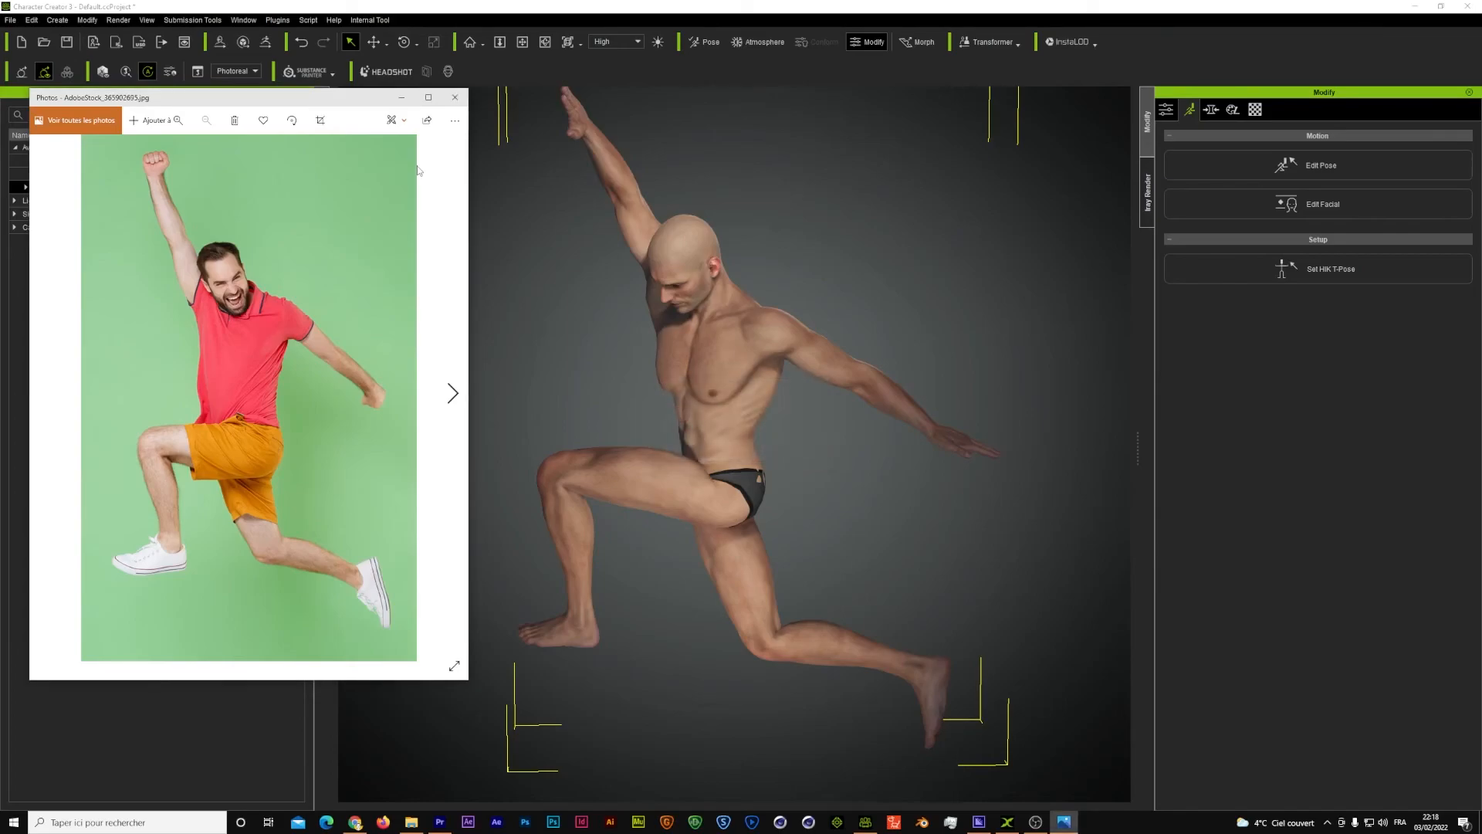
Make the reference photo's window semi-transparent and overlay it on the avatar, framing the avatar at a matching size.
key("ctrl+shift+z")
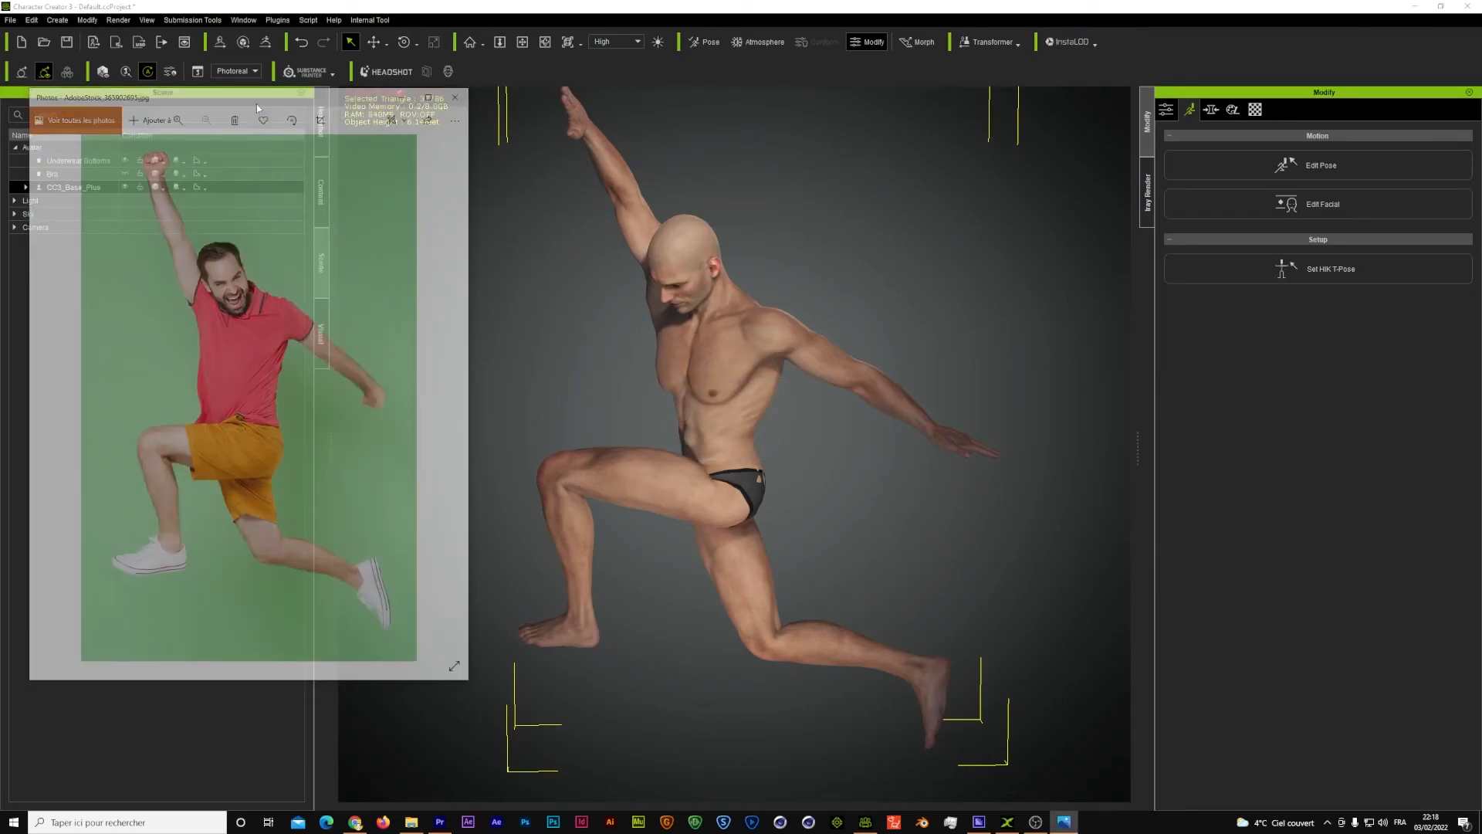
left_click_drag(257, 108, 496, 113)
left_click(545, 41)
left_click_drag(840, 301, 829, 188)
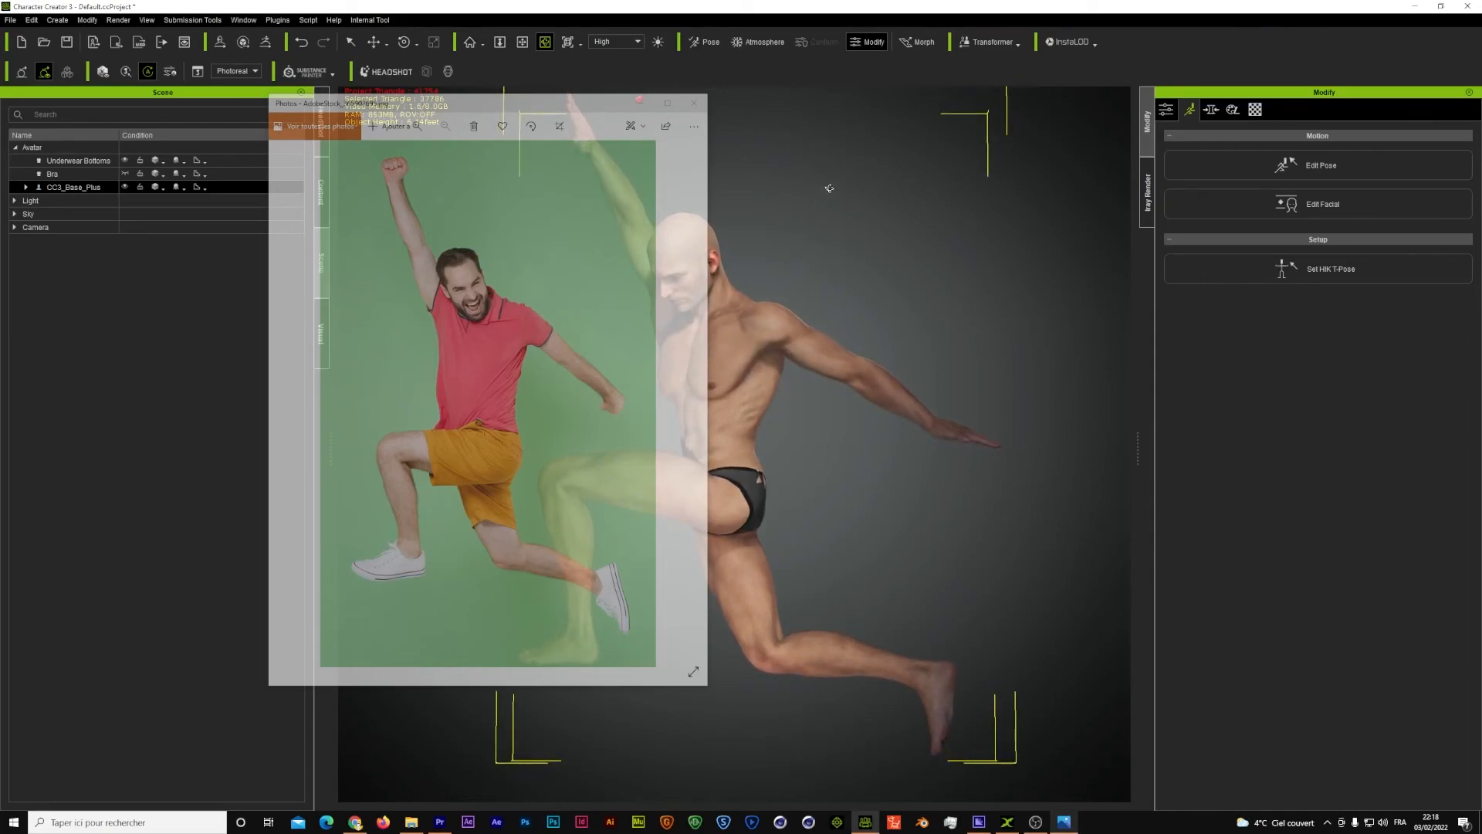
left_click(522, 42)
left_click_drag(873, 271, 832, 284)
scroll(832, 284, "down", 4)
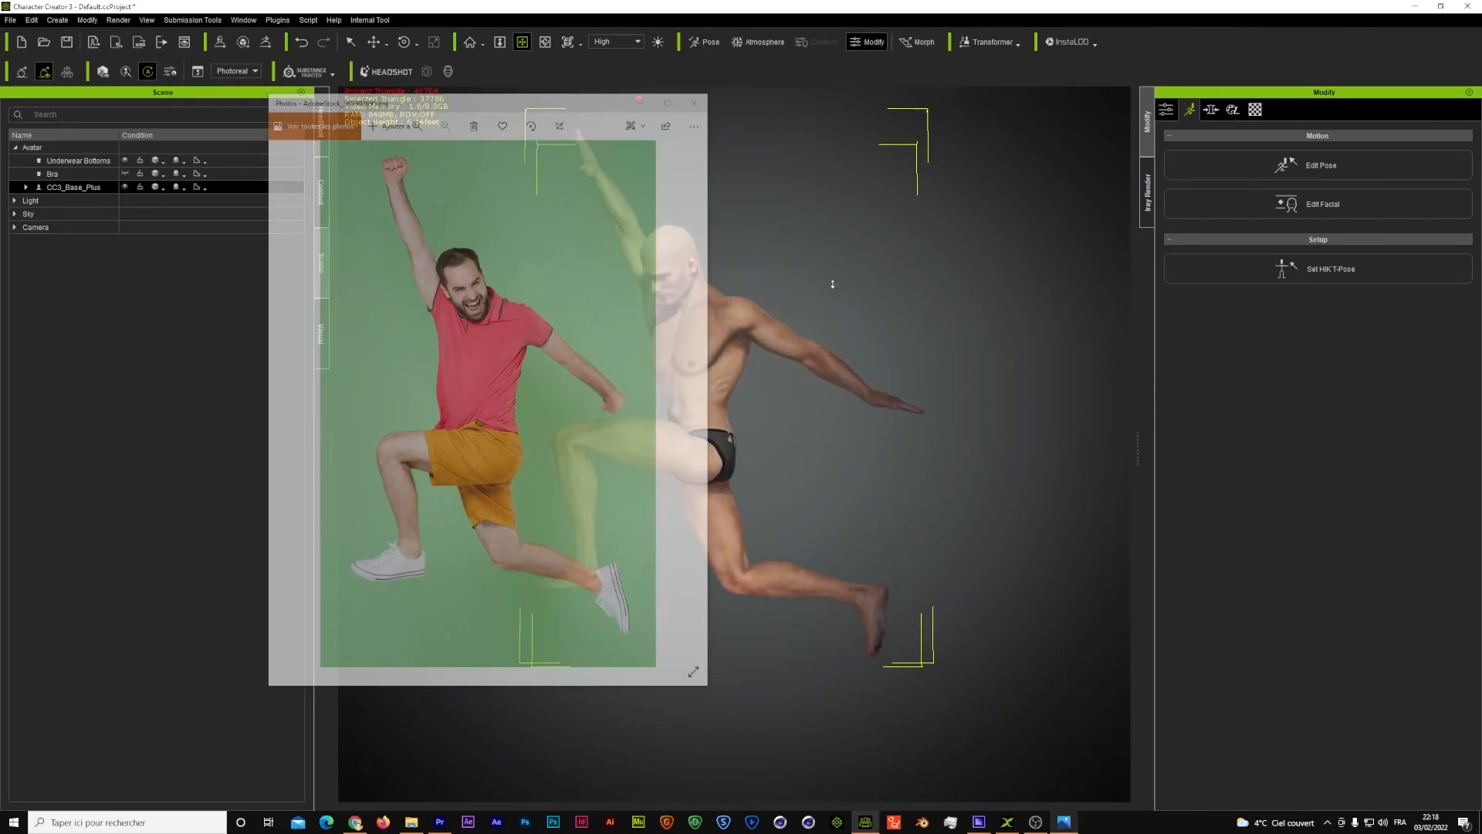
left_click_drag(853, 324, 765, 335)
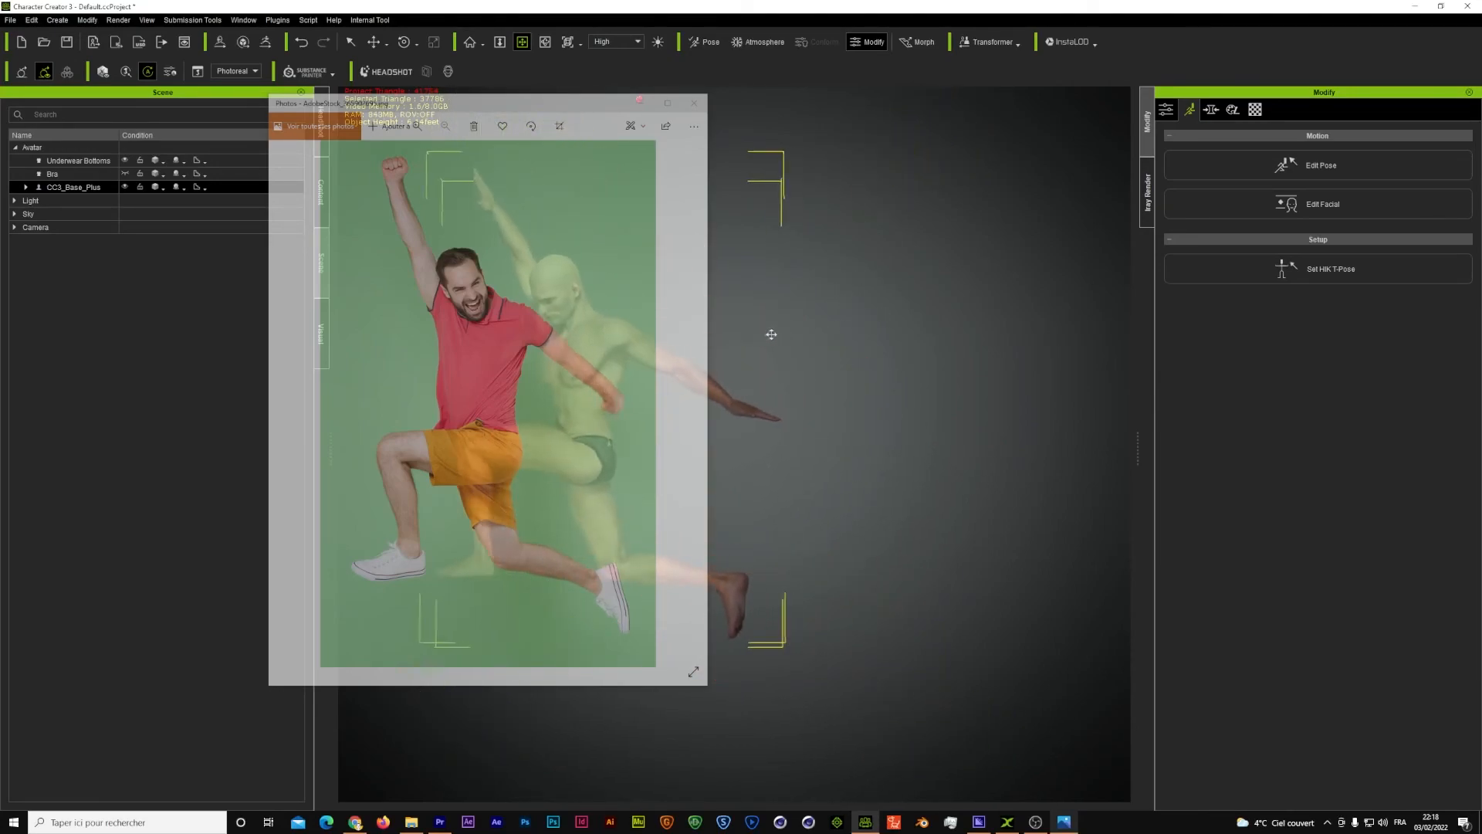
left_click_drag(591, 108, 784, 117)
scroll(972, 328, "up", 1)
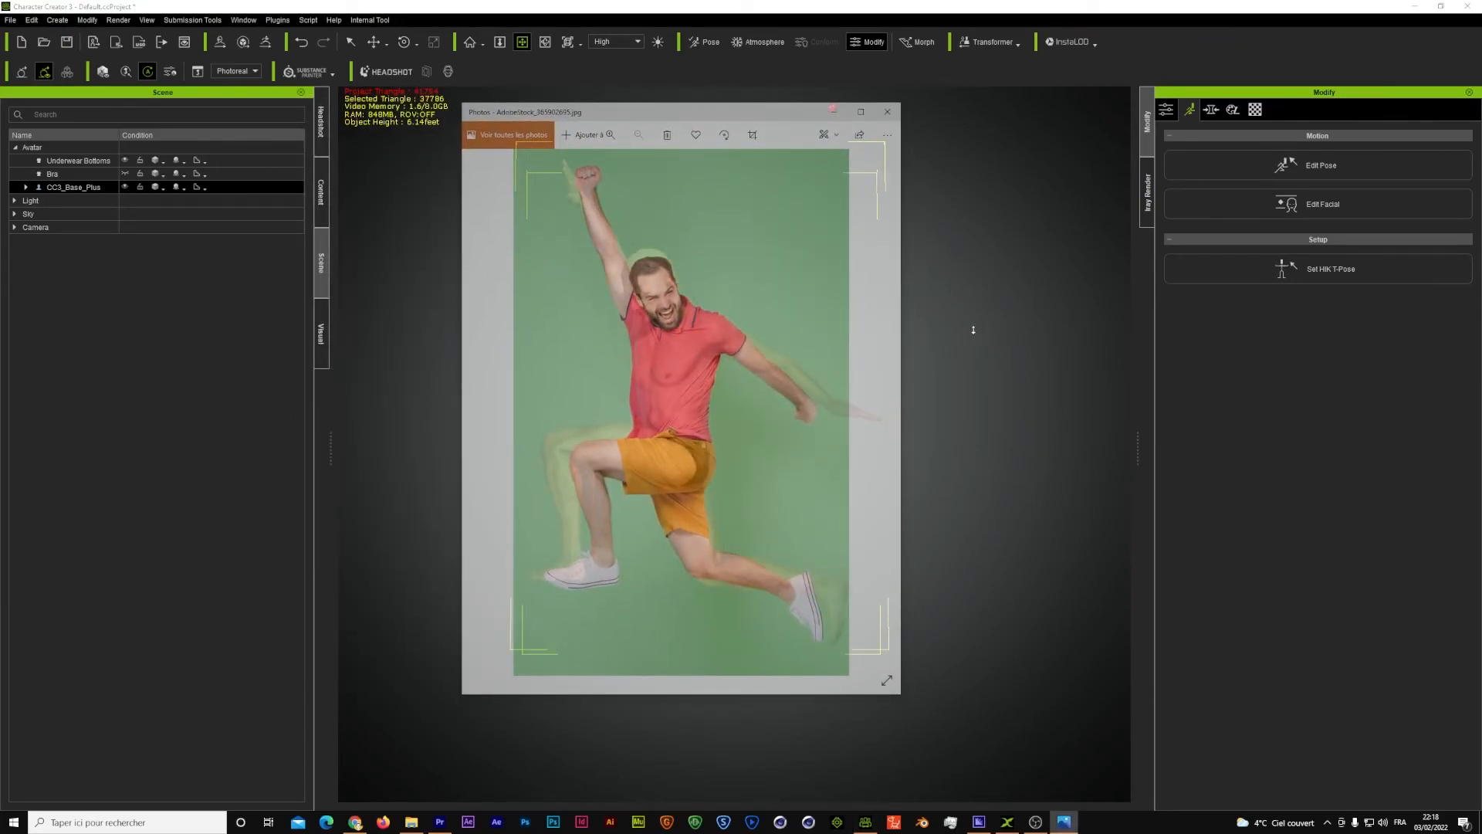
Fine-tune the photo overlay and the avatar's framing to compare the avatar's pose with the man in the photo.
scroll(972, 329, "down", 2)
left_click_drag(764, 121, 815, 105)
left_click_drag(807, 82, 808, 120)
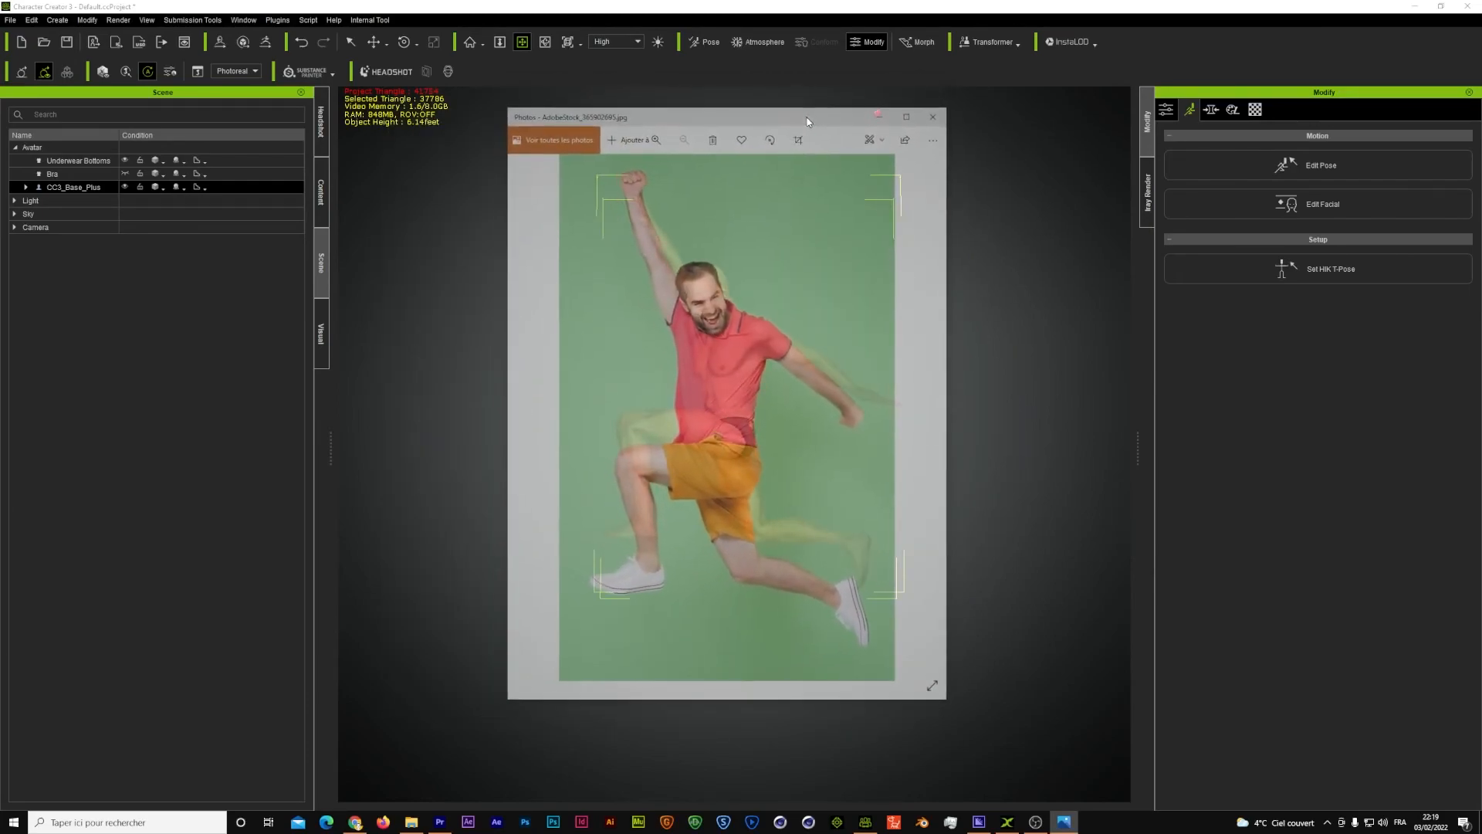
left_click(500, 42)
left_click_drag(976, 380, 1034, 369)
left_click(521, 43)
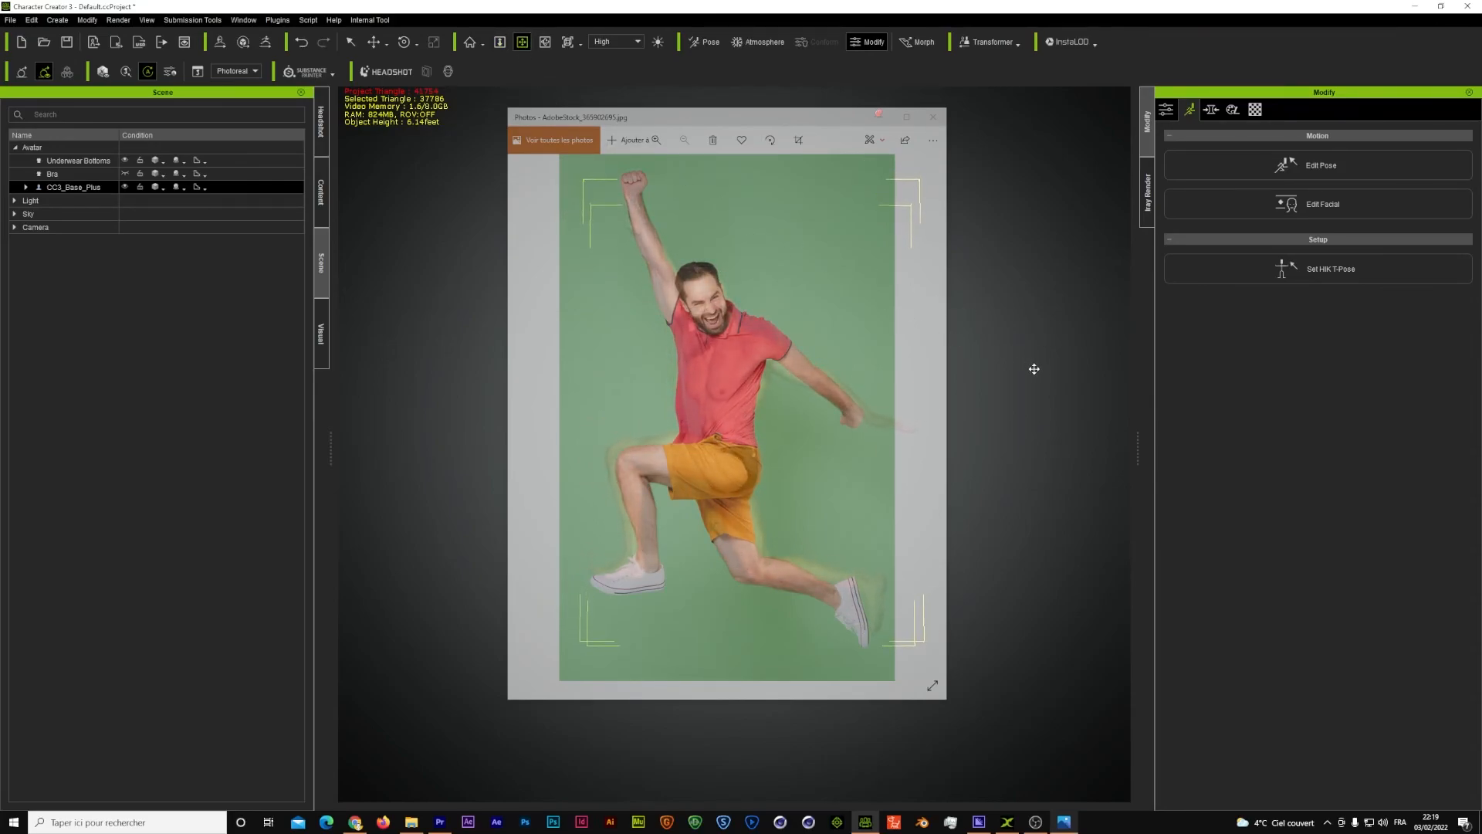
left_click(500, 43)
mouse_move(1037, 380)
left_mouse_down()
mouse_move(1033, 344)
mouse_move(1016, 387)
mouse_move(1016, 368)
mouse_move(1033, 375)
left_mouse_up()
left_click(522, 44)
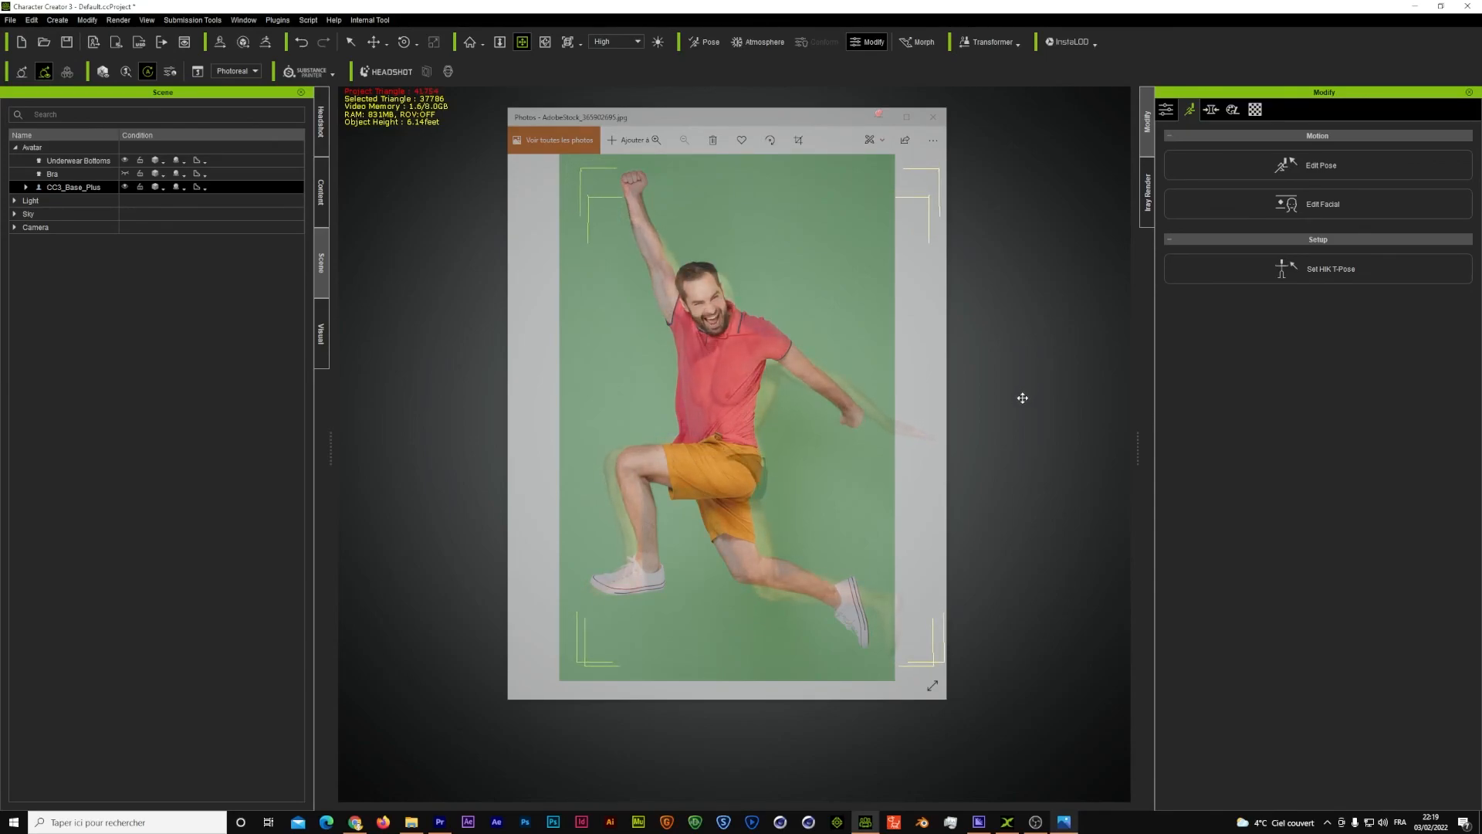
Move the semi-transparent photo off the avatar to compare both poses side by side.
left_click_drag(796, 116, 764, 136)
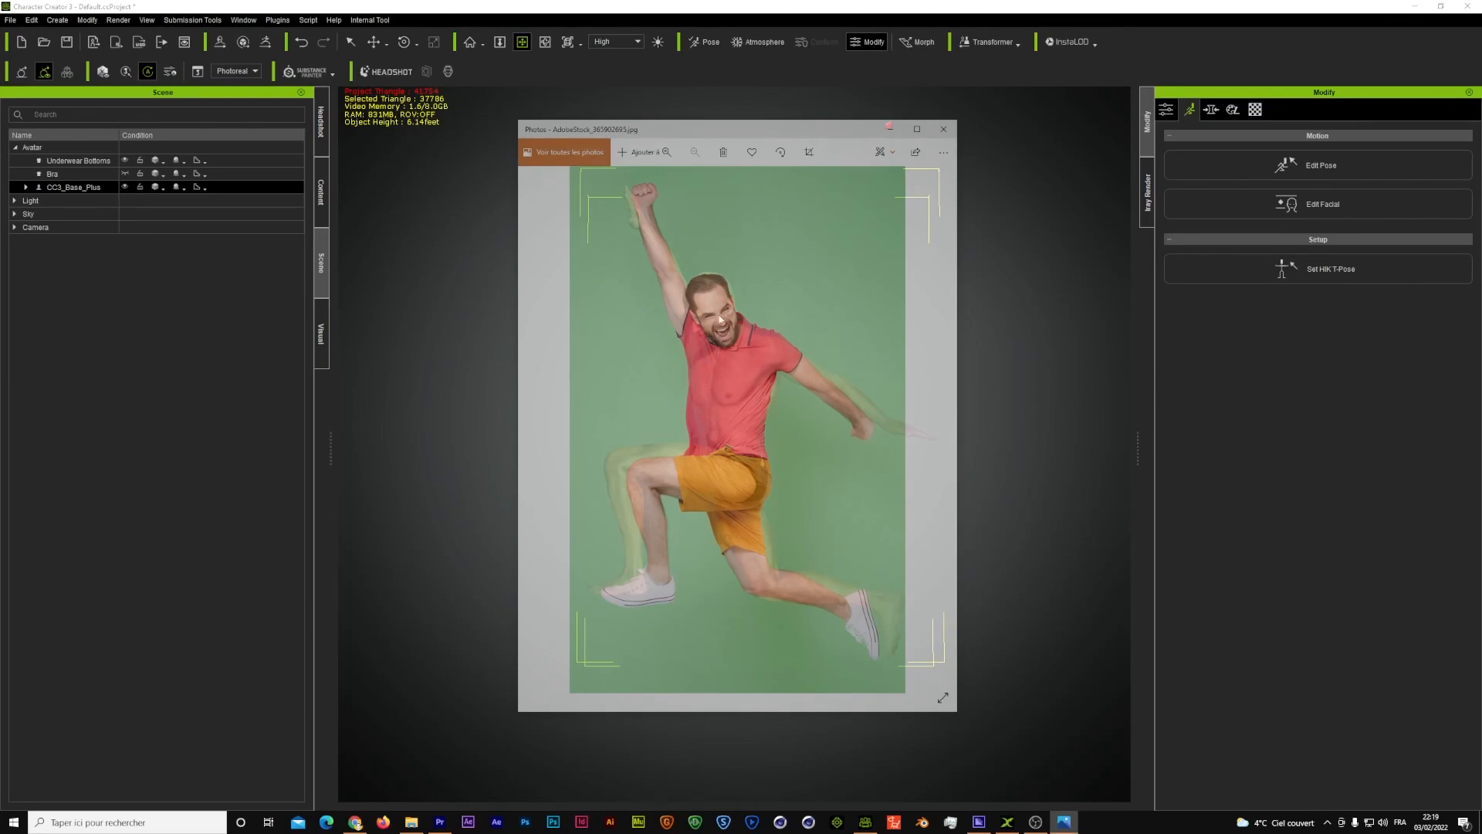
left_click_drag(723, 128, 555, 124)
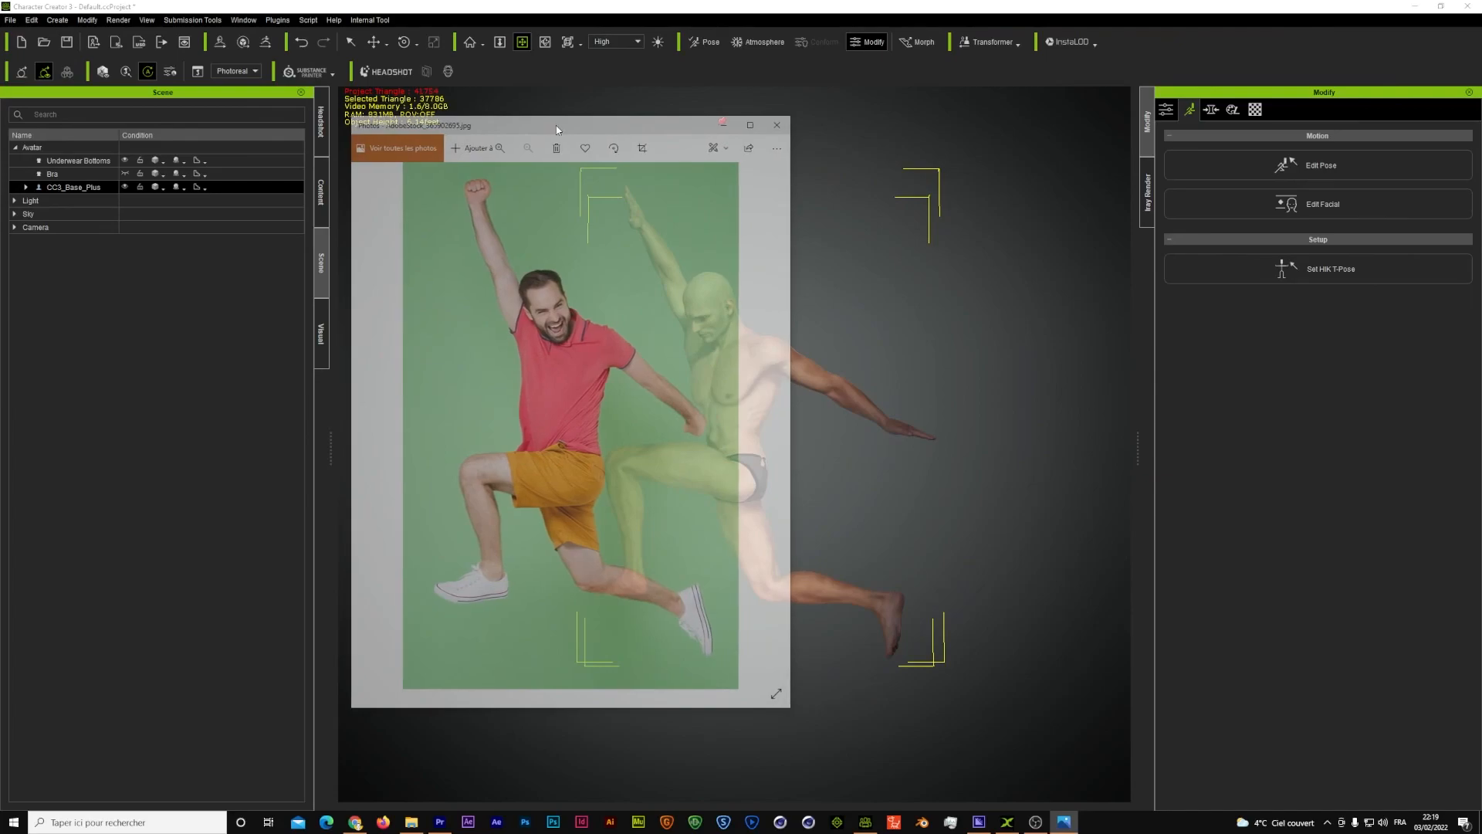
left_click_drag(650, 123, 489, 119)
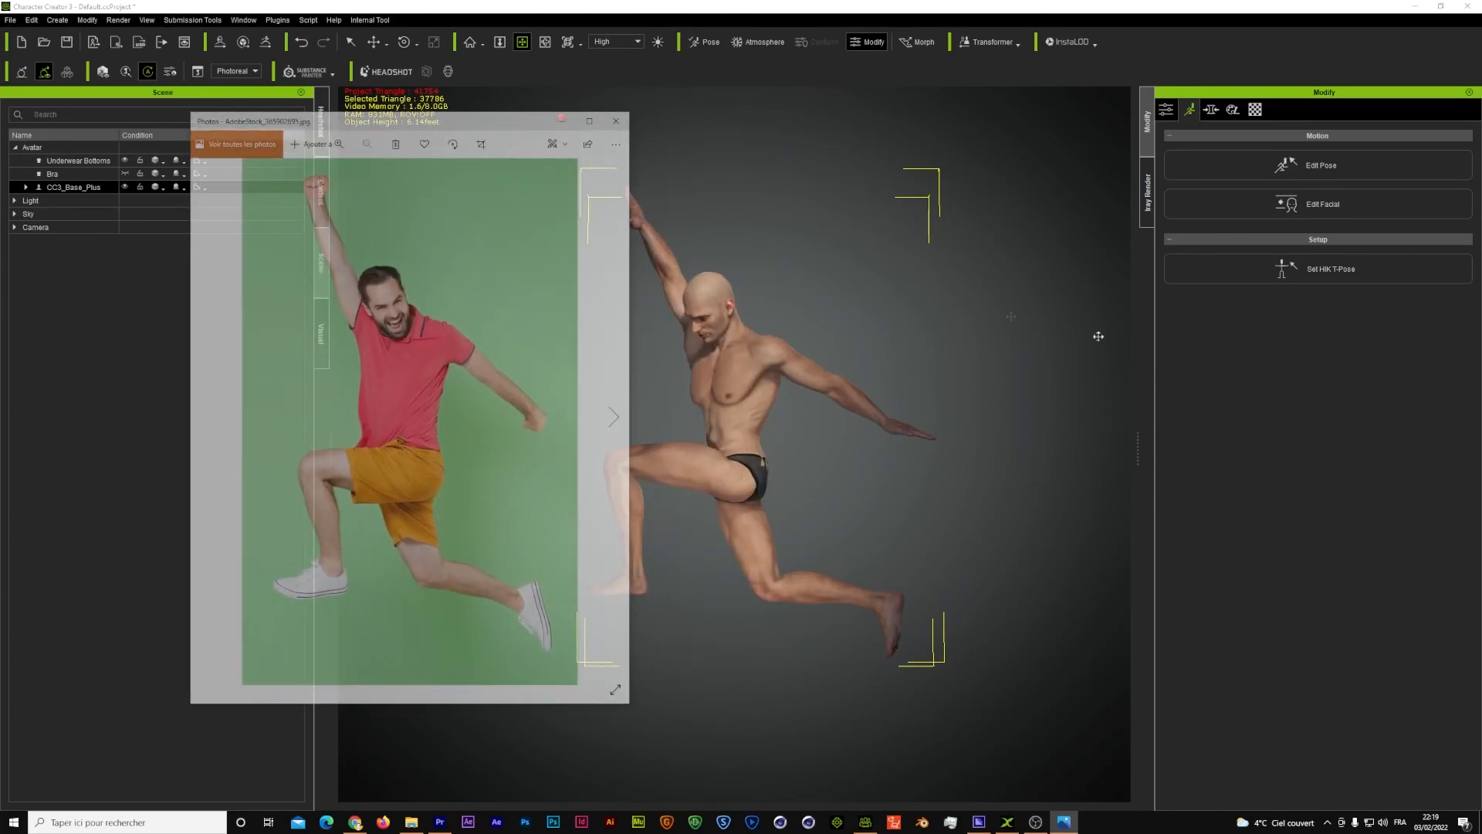
key("alt+Tab")
left_click_drag(522, 122, 456, 175)
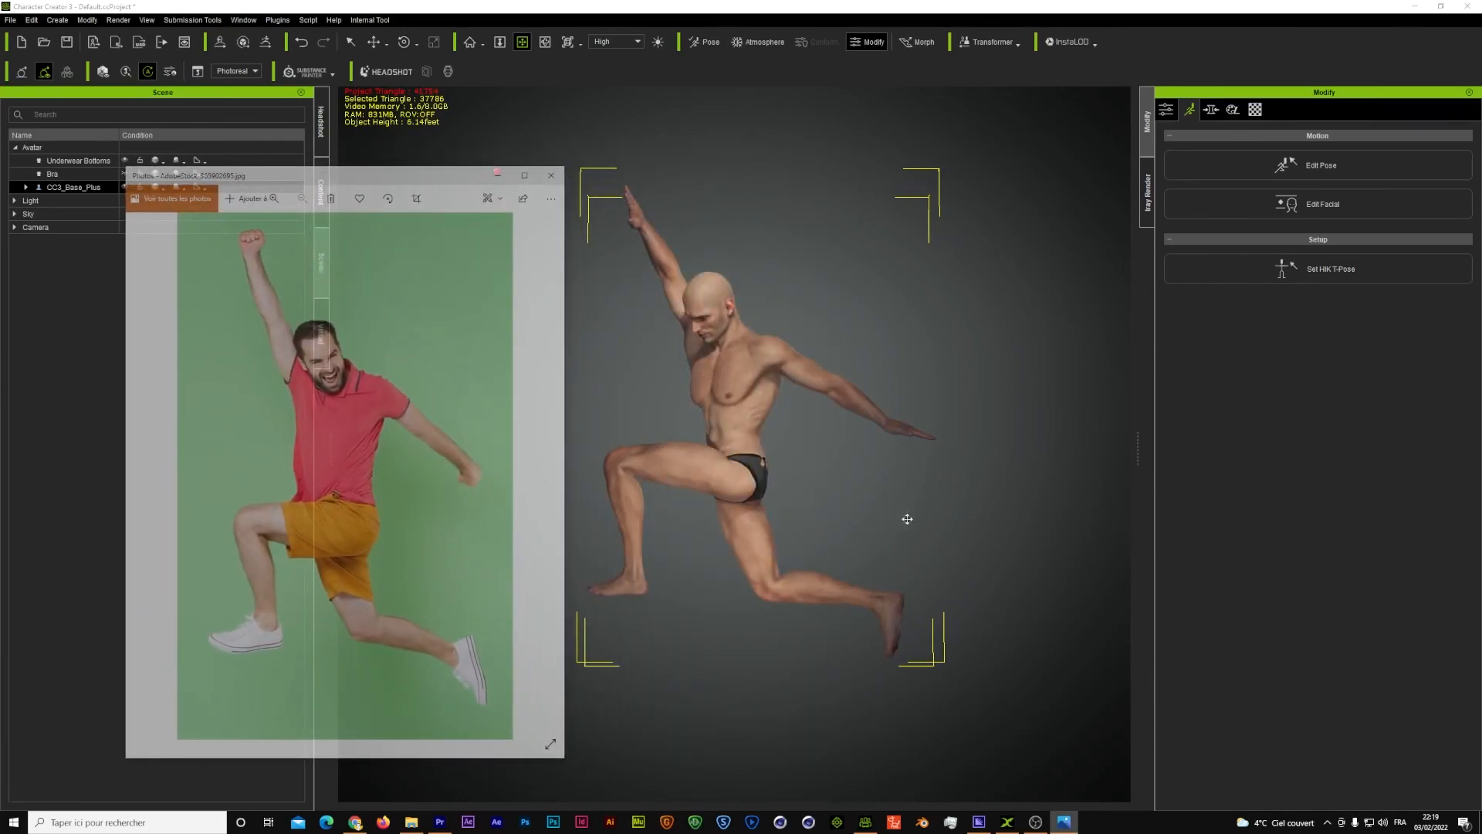